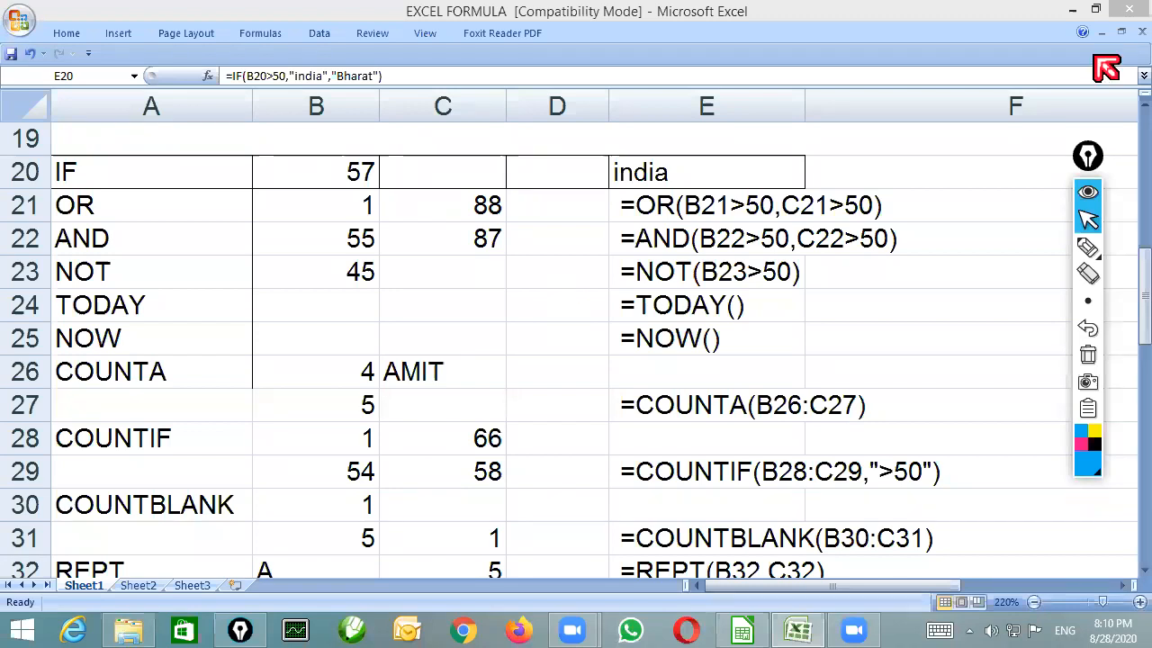
Close the EXCEL FORMULA workbook without saving and reopen it from the excel folder to review its function list
click(1125, 16)
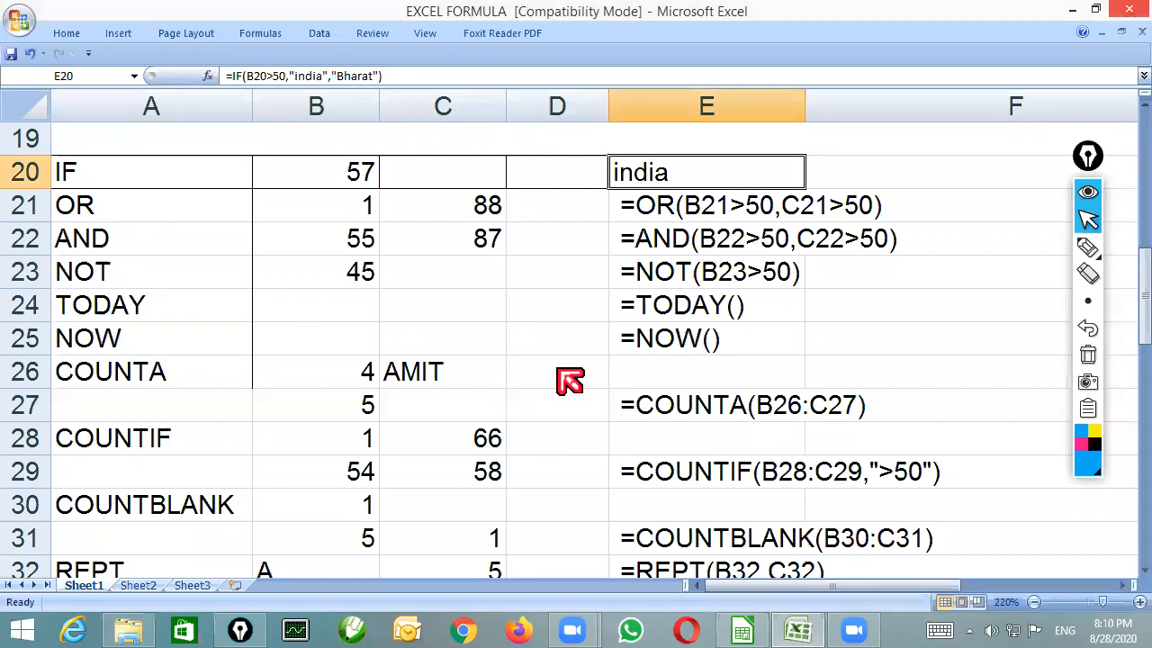
key(n)
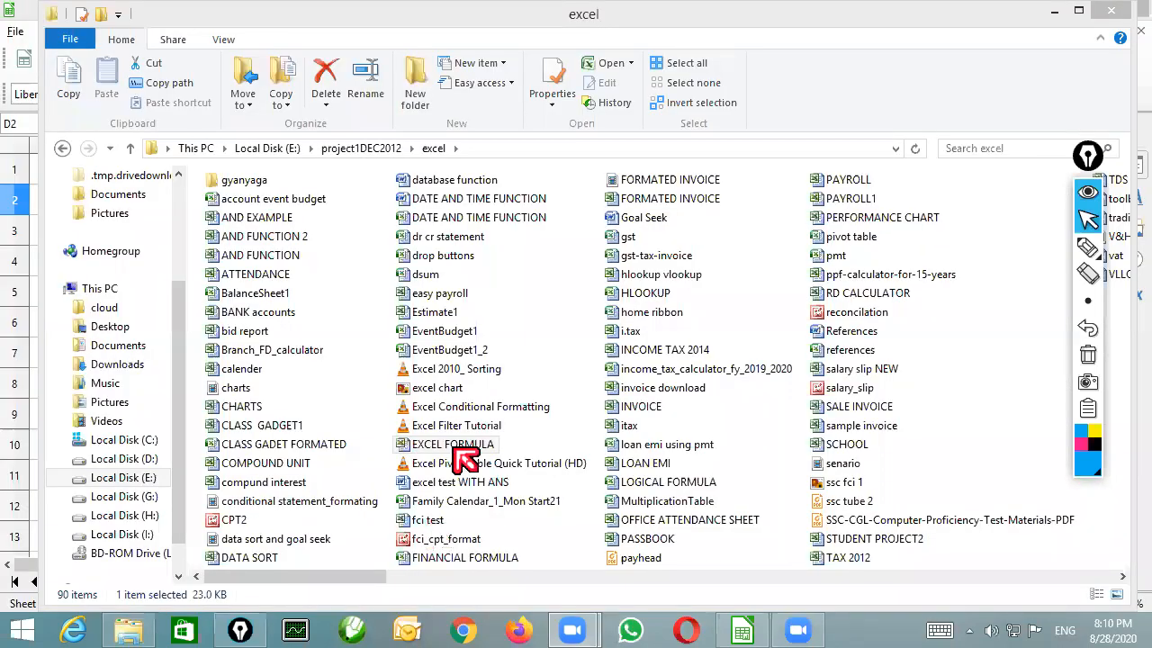
double_click(487, 444)
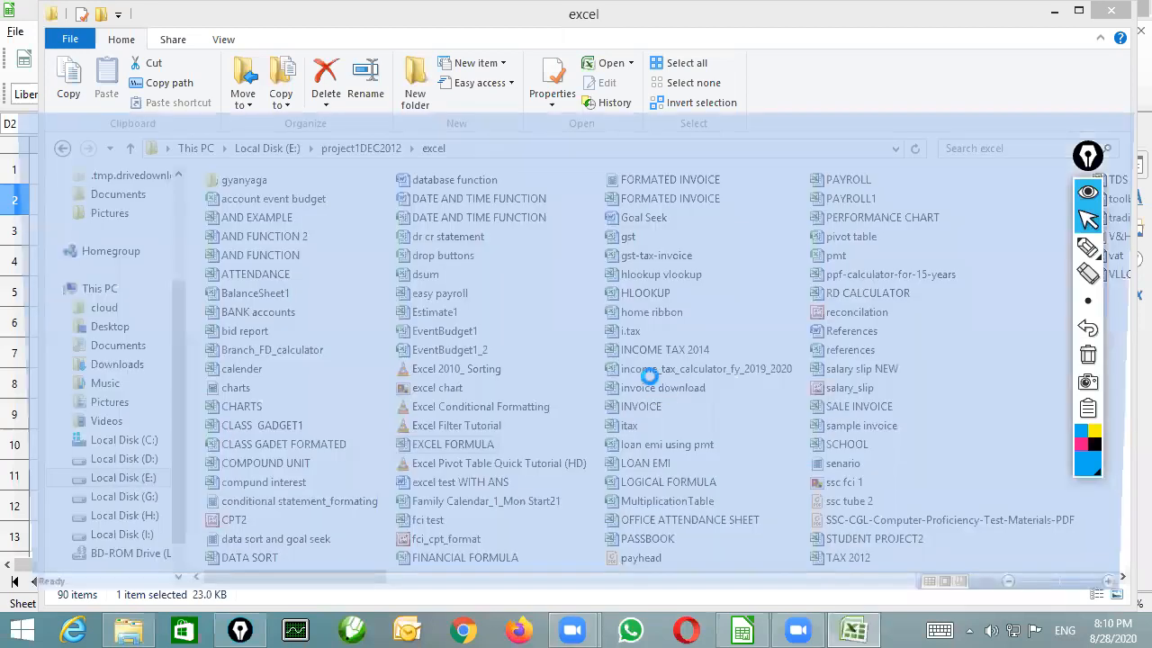
scroll(649, 374, up, 5)
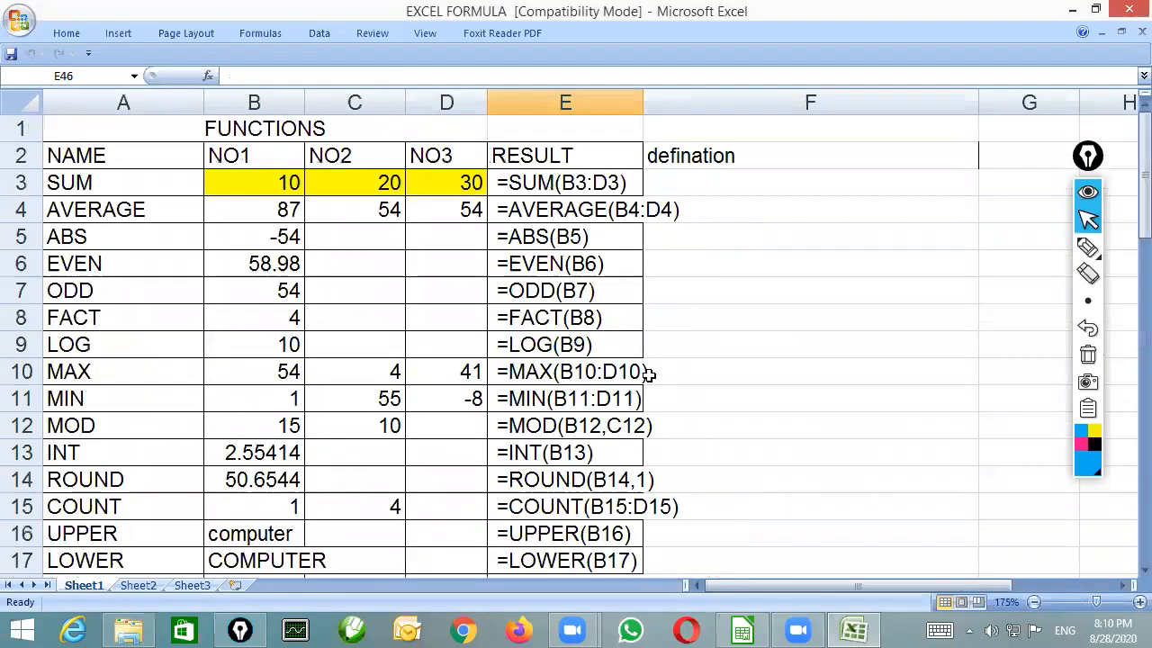
ctrl+scroll(649, 374, down, 1)
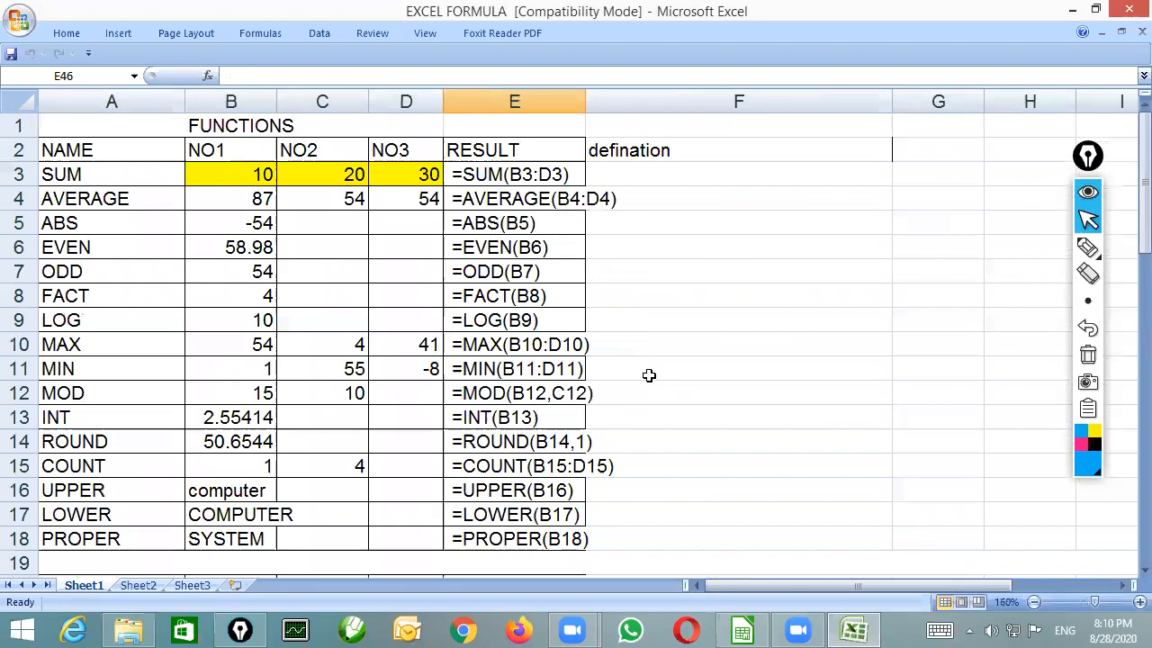
ctrl+scroll(649, 375, down, 1)
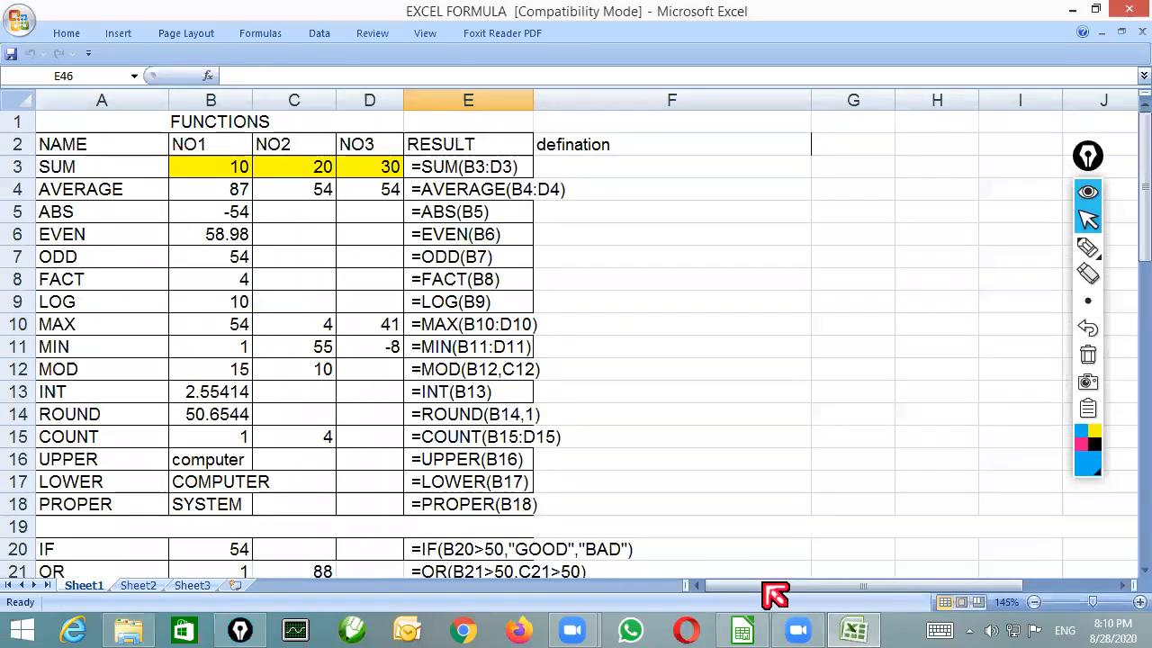
click(711, 584)
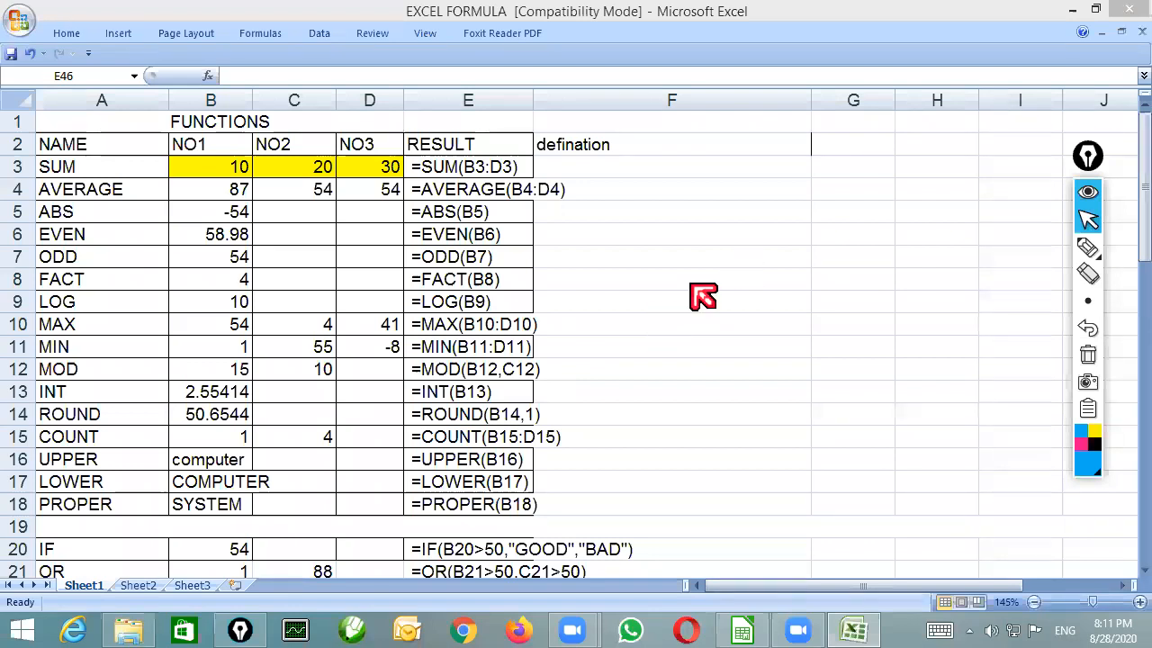
Close the workbook and the folder window to switch to LibreOffice Calc, and clear the numbers in A1:C2
click(1127, 11)
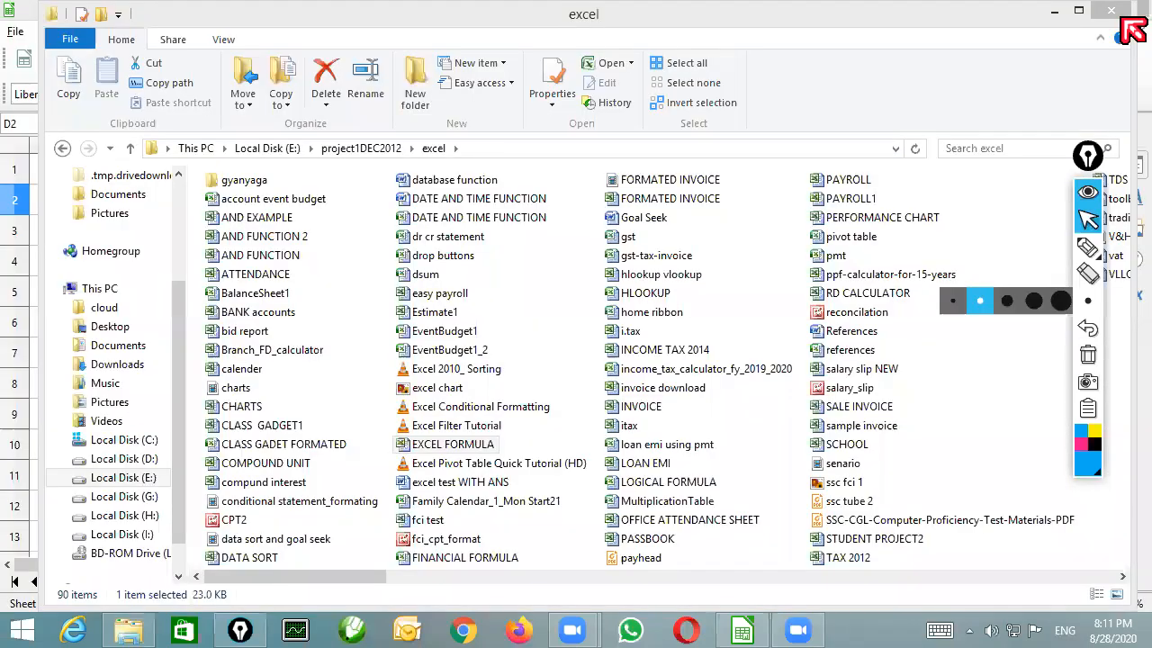
click(1120, 15)
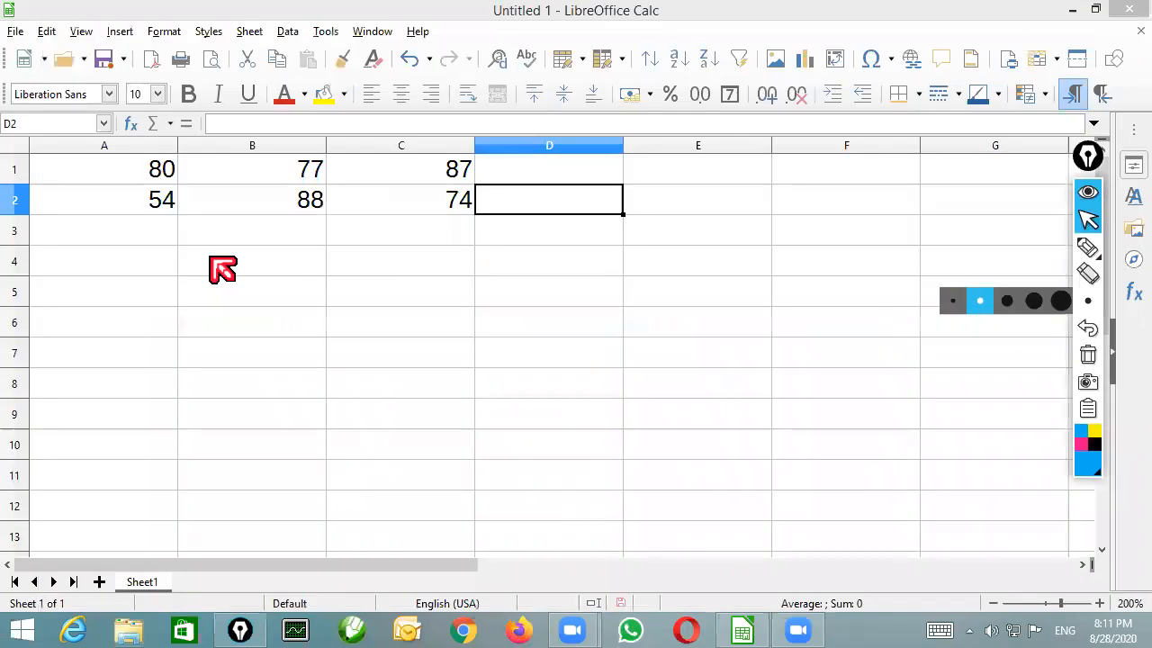
click(211, 258)
scroll(211, 258, down, 2)
scroll(1083, 160, down, 1)
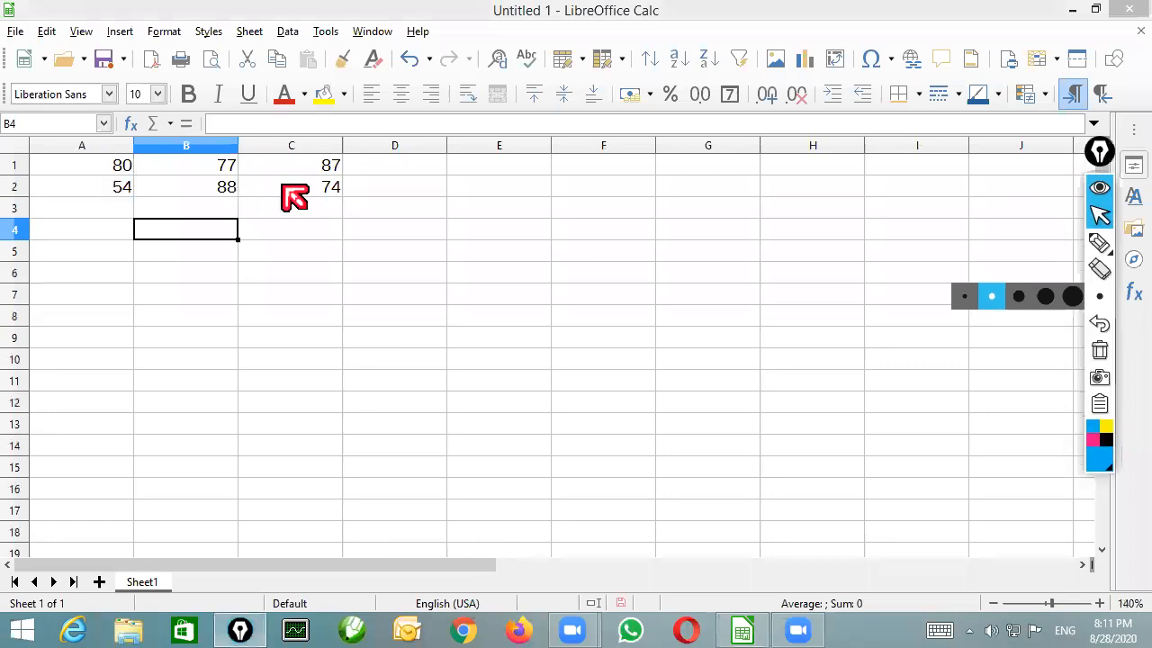
drag(90, 166, 283, 186)
key(Delete)
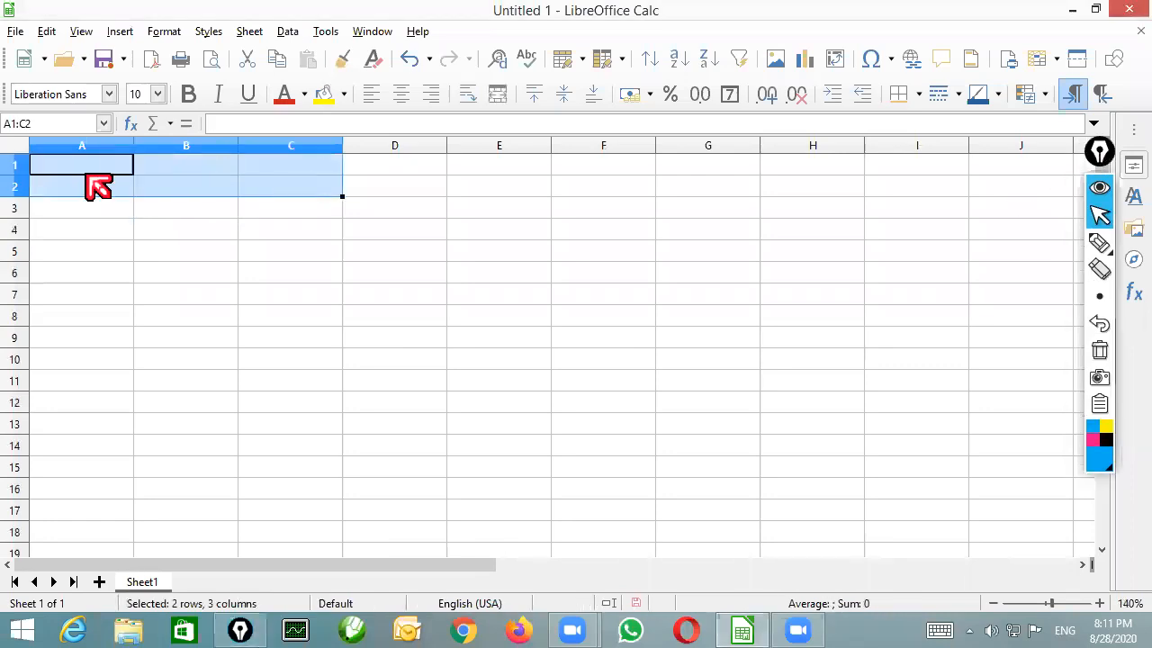
Enter the headers "Roll No" in A1 and "Name of Student" in B1
click(93, 186)
key(Up)
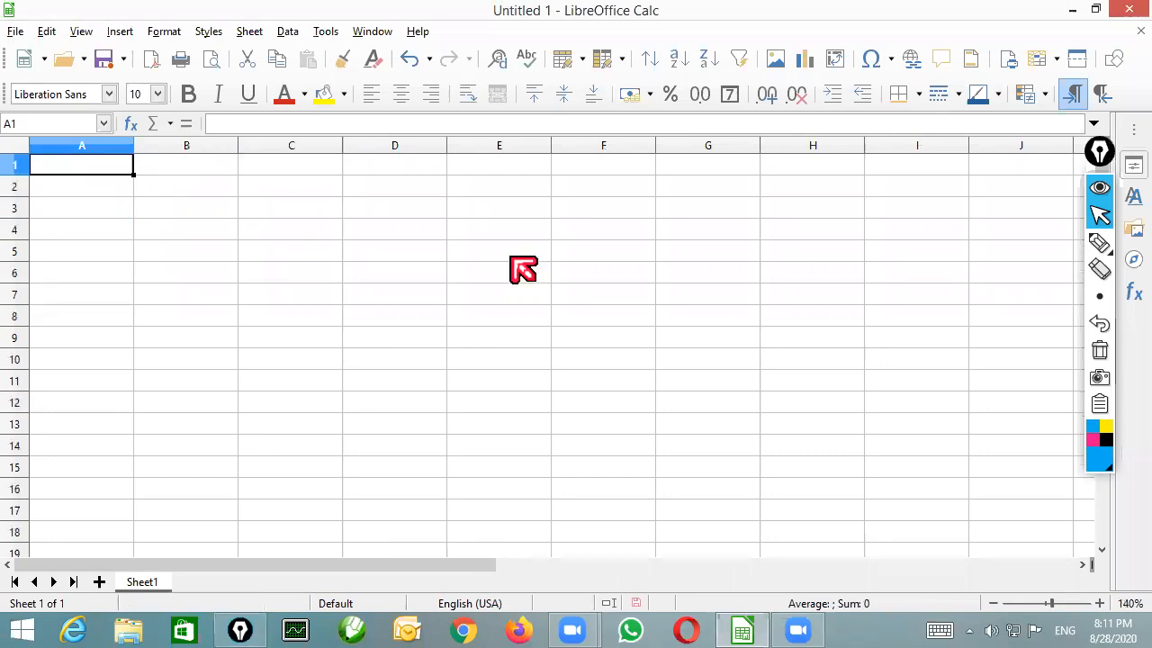
text(Ro)
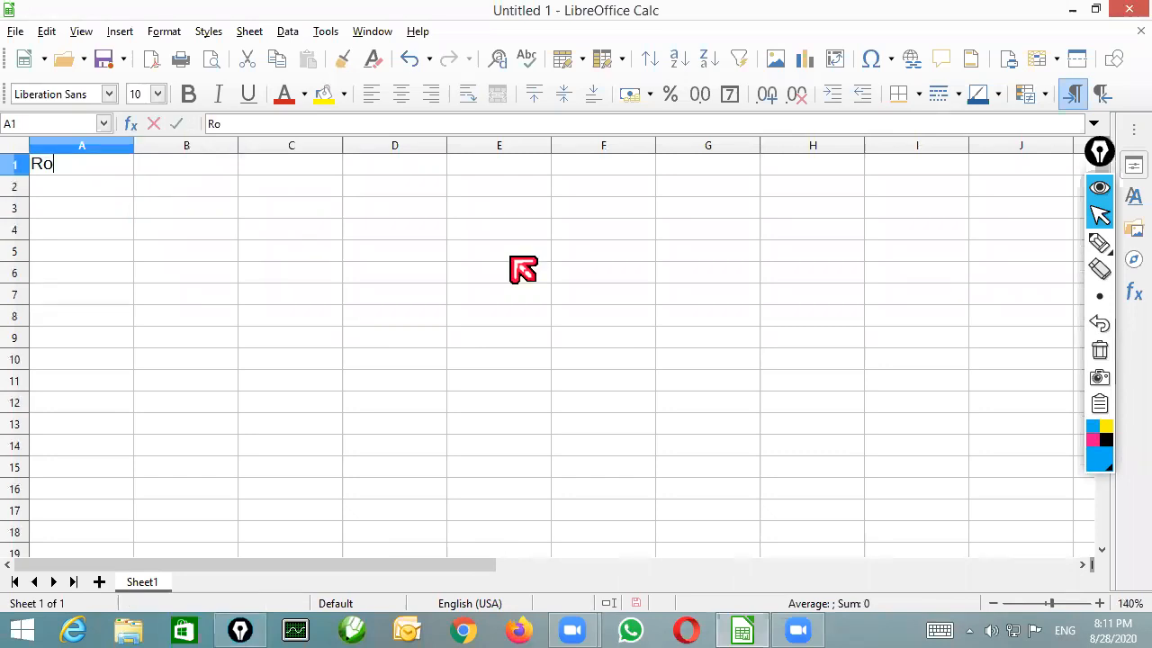
text(ll nO)
key(BackSpace)
key(BackSpace)
text(No)
key(Tab)
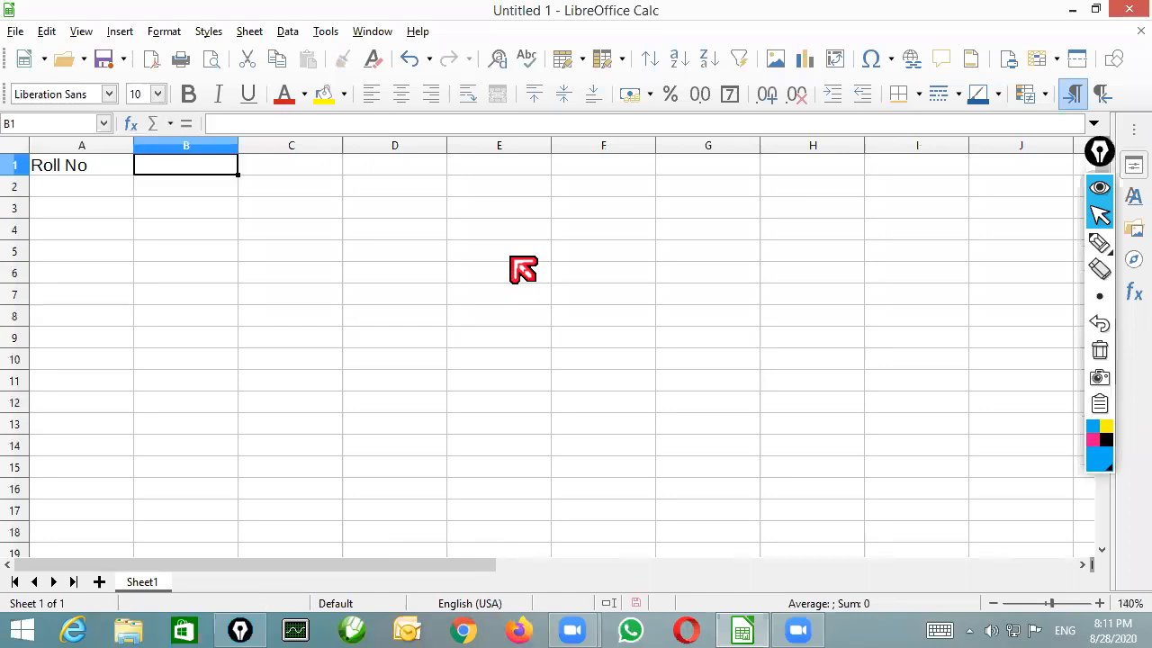
text(Name)
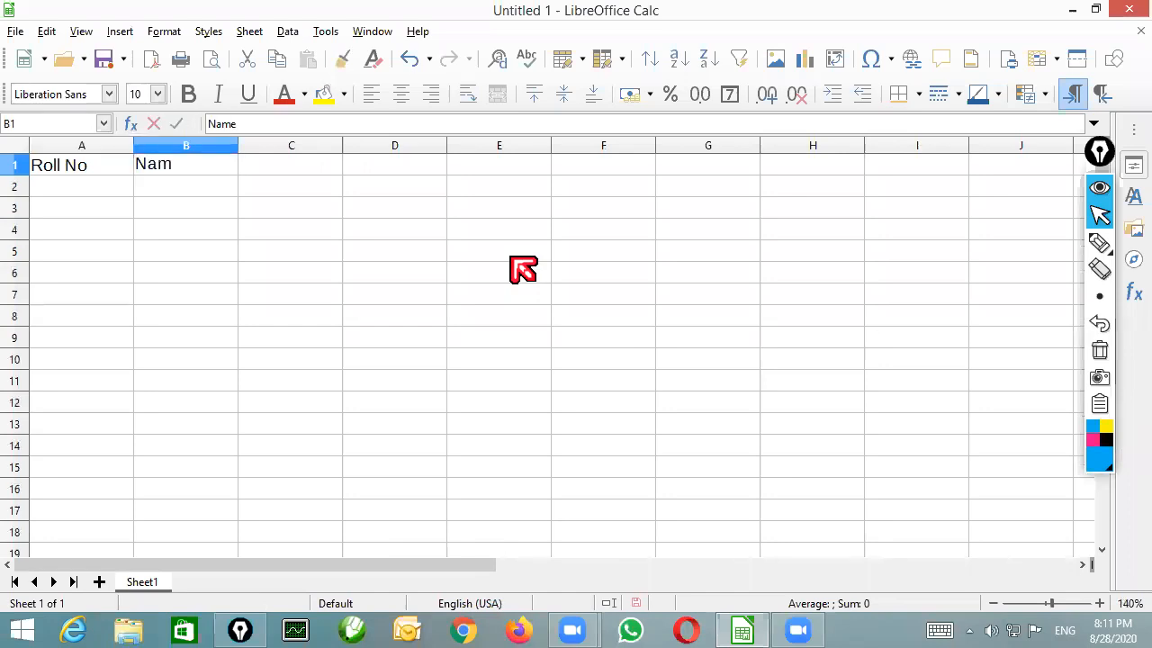
text( of Student)
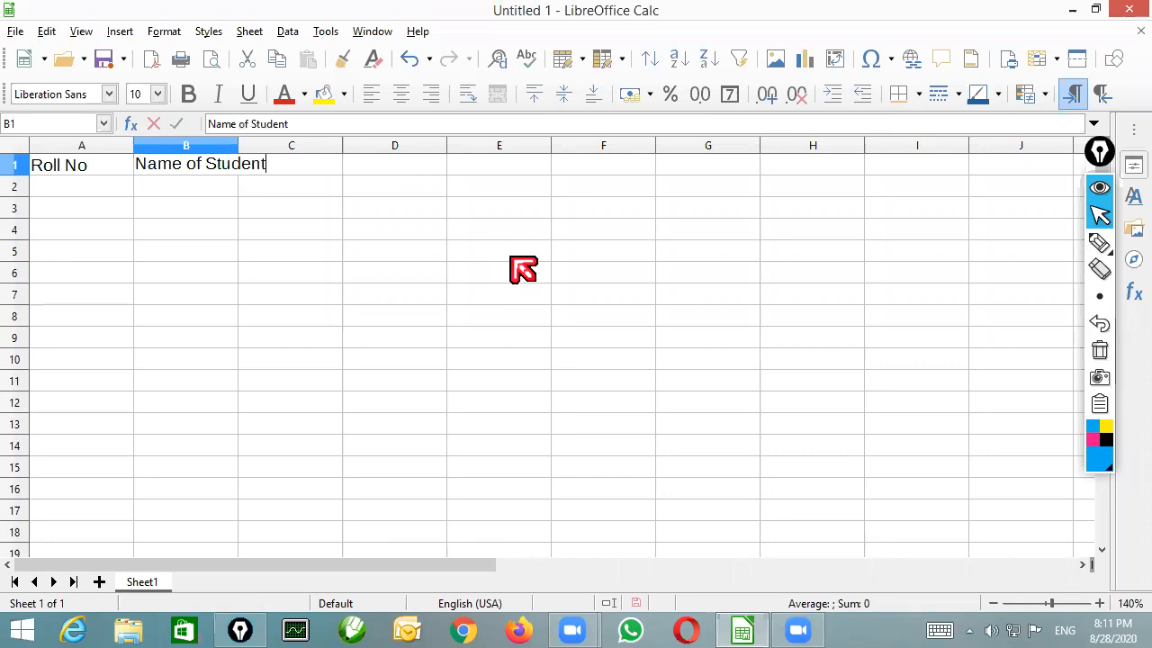
key(Return)
key(Up)
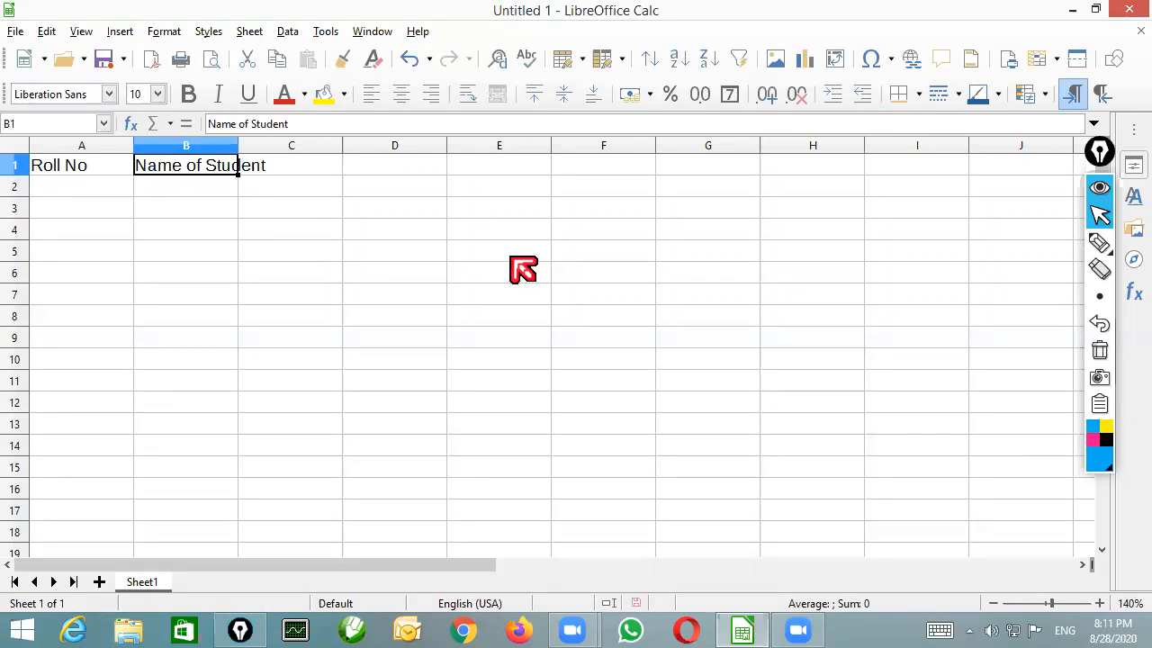
Enter the subject headers "Maths", "eng" and "Sci" in C1:E1
key(Right)
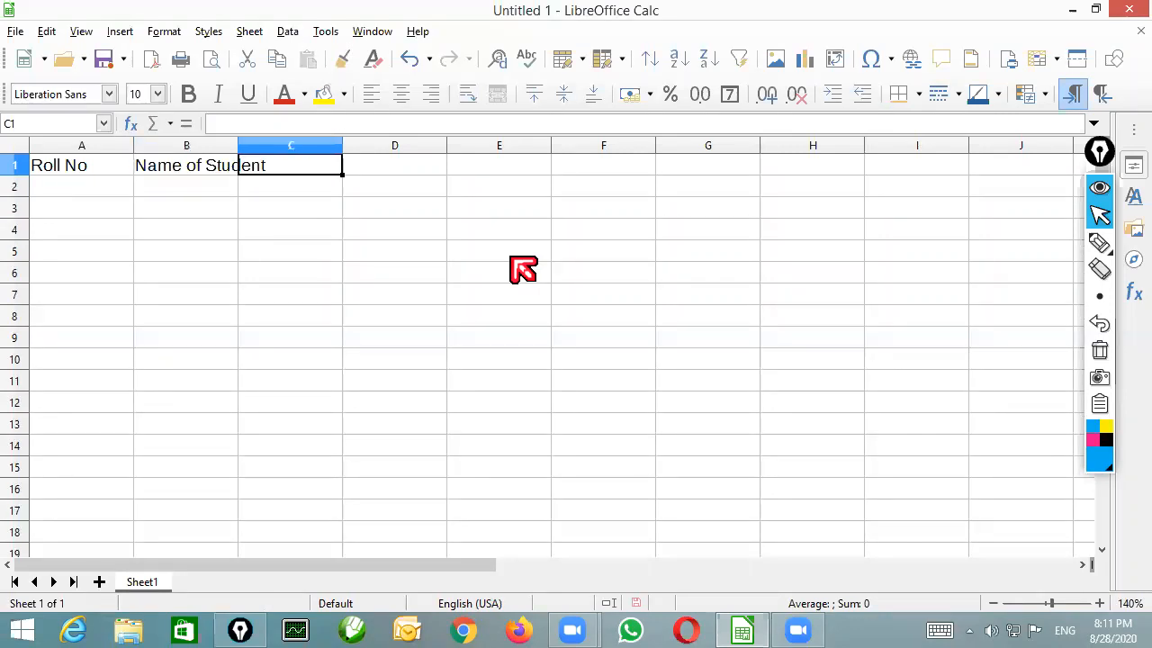
text(Maths)
key(Tab)
text(en)
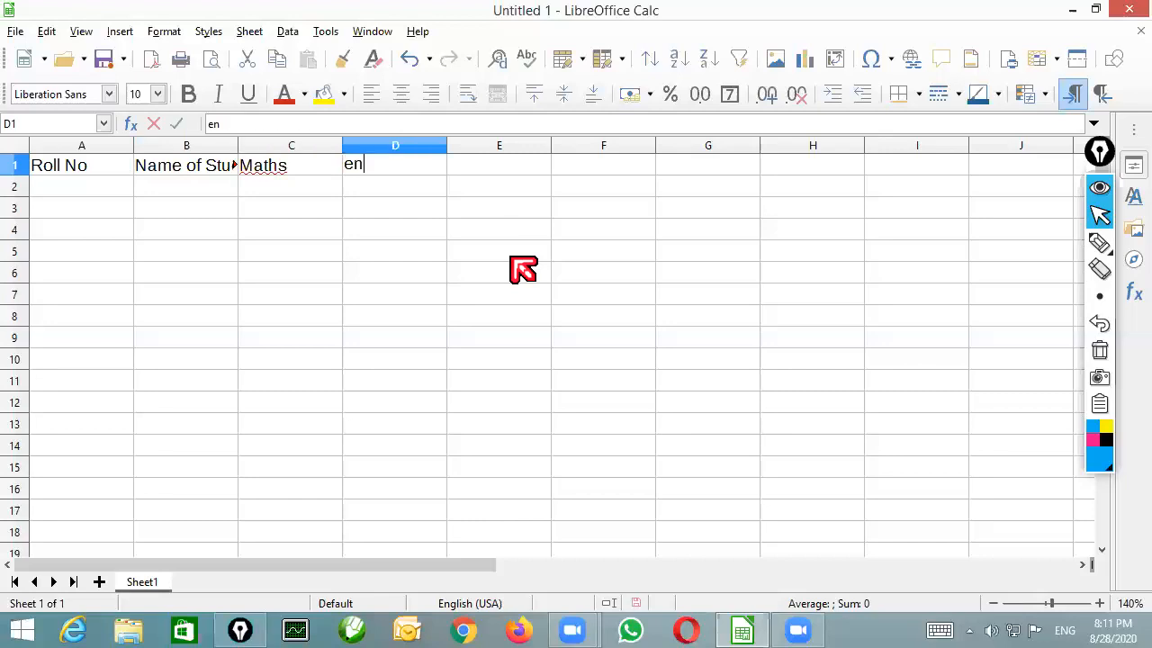
text(g)
key(Tab)
text(Sci)
key(Tab)
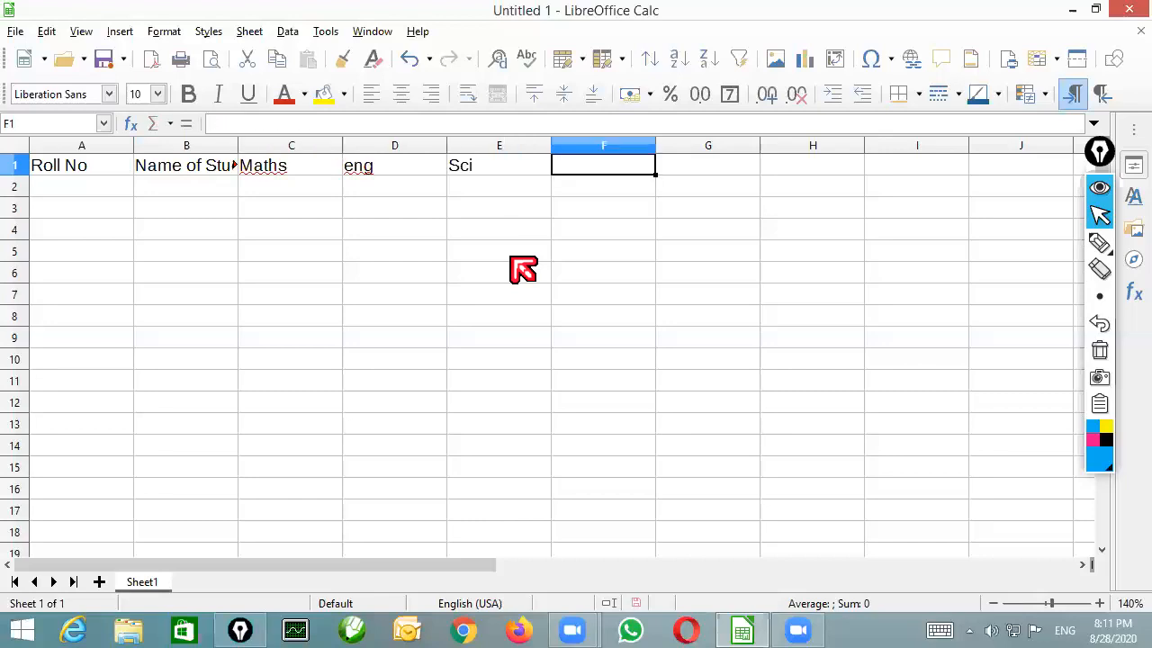
Enter the headers "Total", "per" and "result" in F1:H1, and widen column B to fit its header
text(Total)
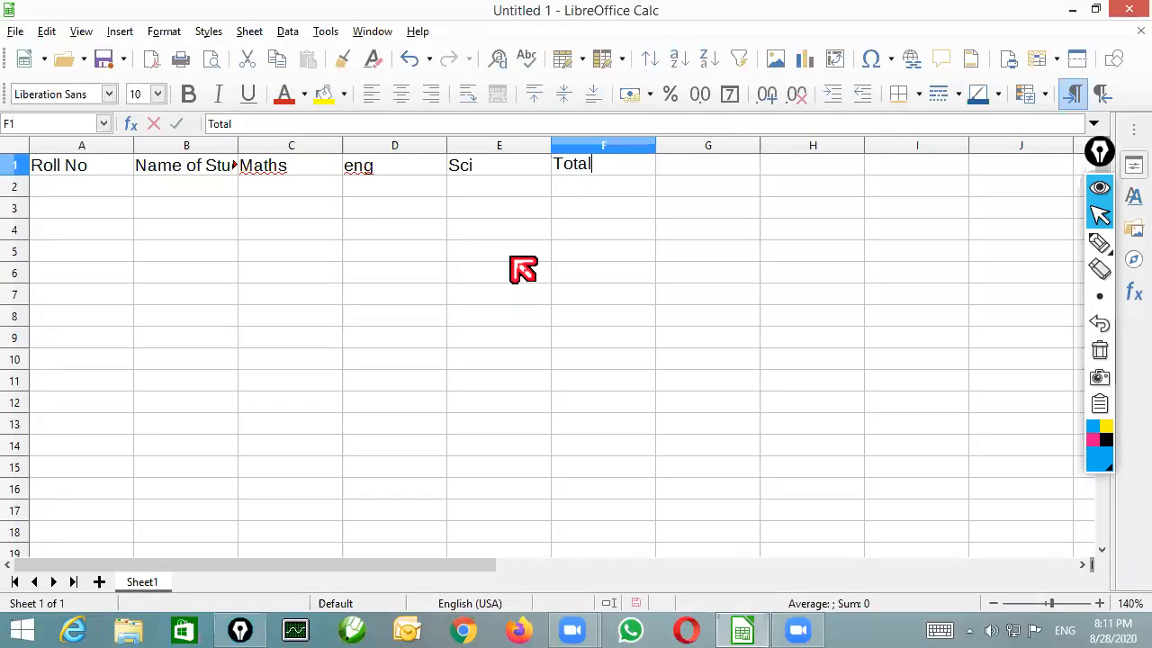
key(Tab)
text(per)
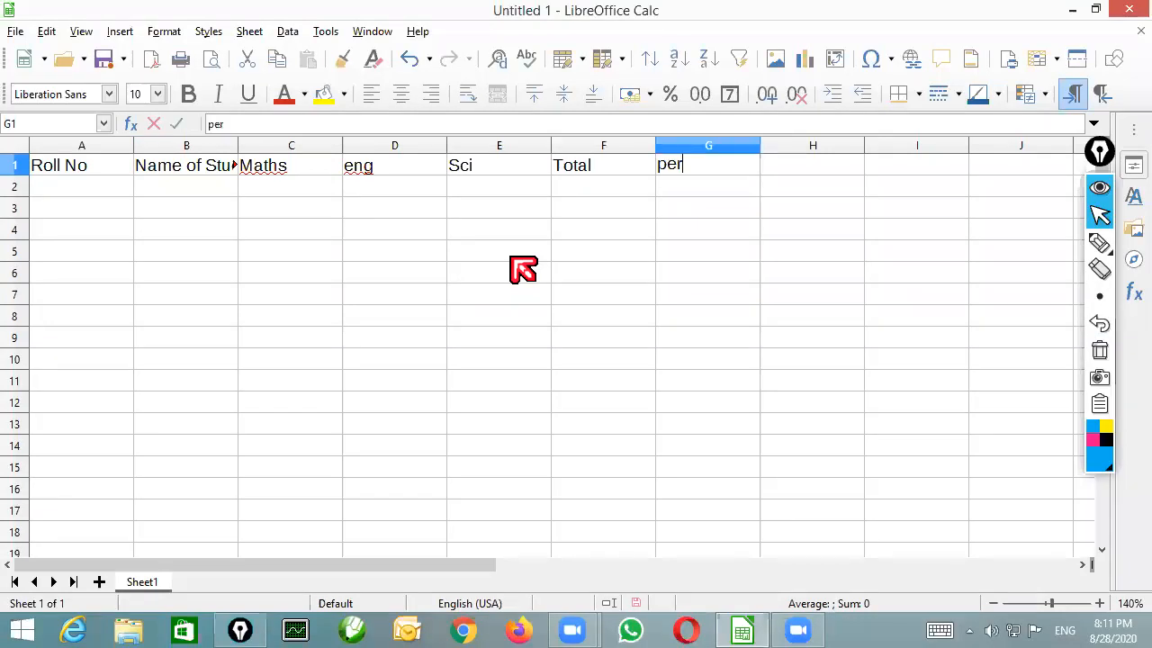
key(Tab)
text(re)
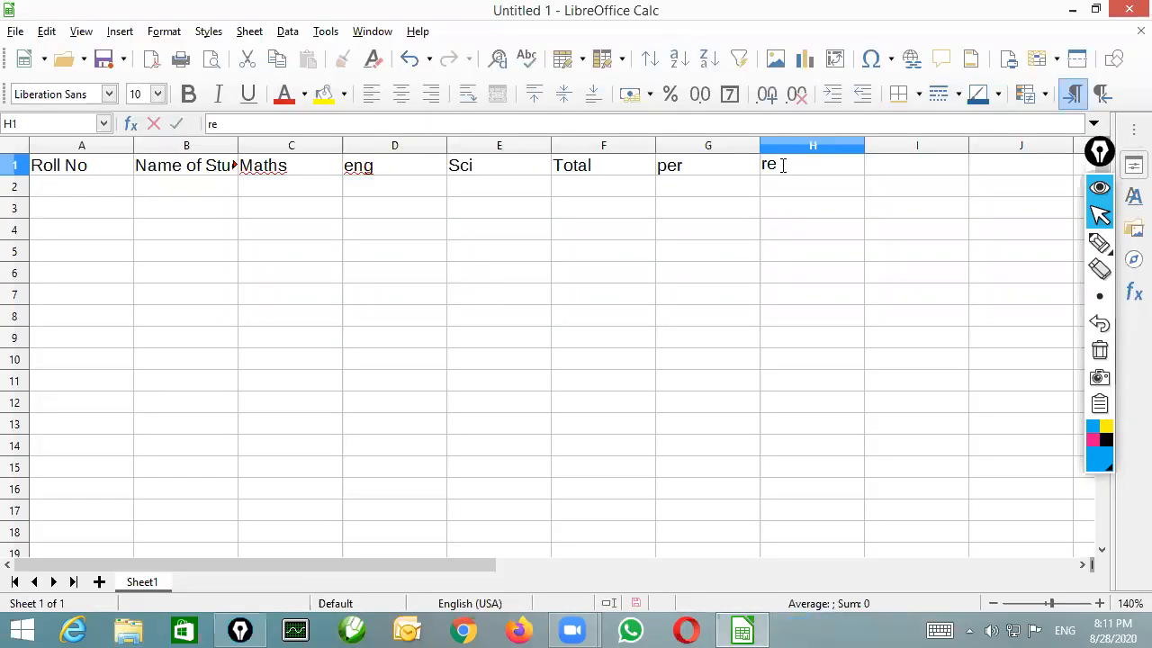
text(sult)
key(Return)
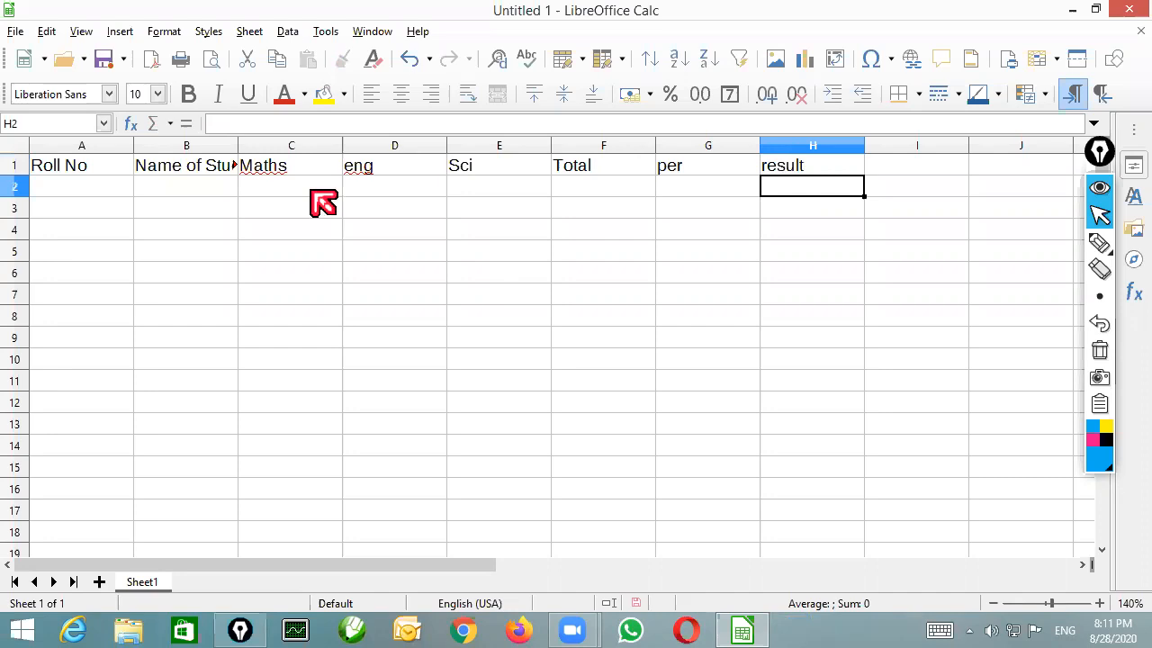
drag(238, 145, 281, 166)
Enter the roll numbers 14, 55, 88 and 6 in A2:A5
click(107, 194)
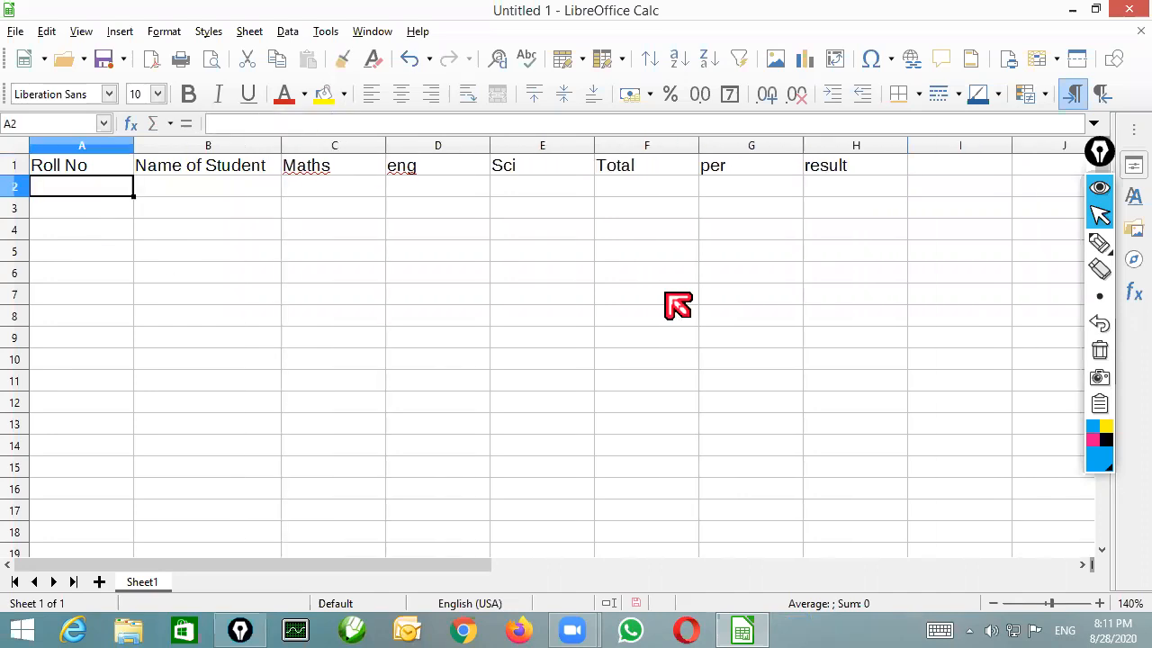
text(14)
key(Return)
text(55)
key(Return)
text(88)
key(Return)
text(6)
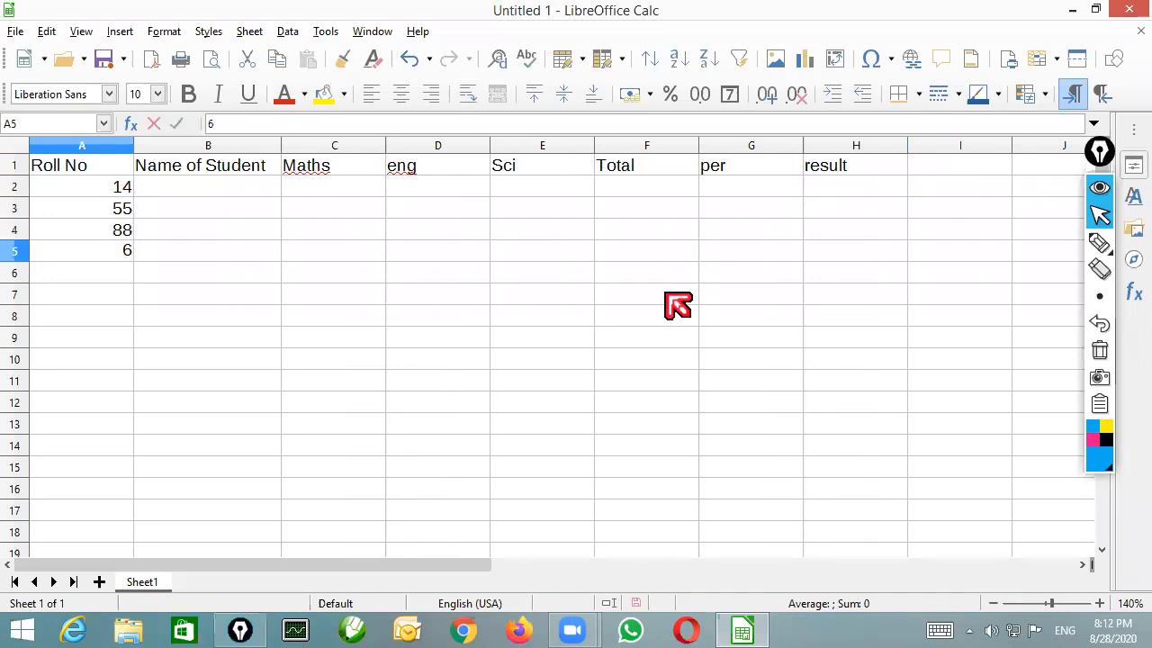
key(Return)
Complete the Roll No column with 147, 4 and 9 in A6:A8
text(147)
key(Return)
text(55)
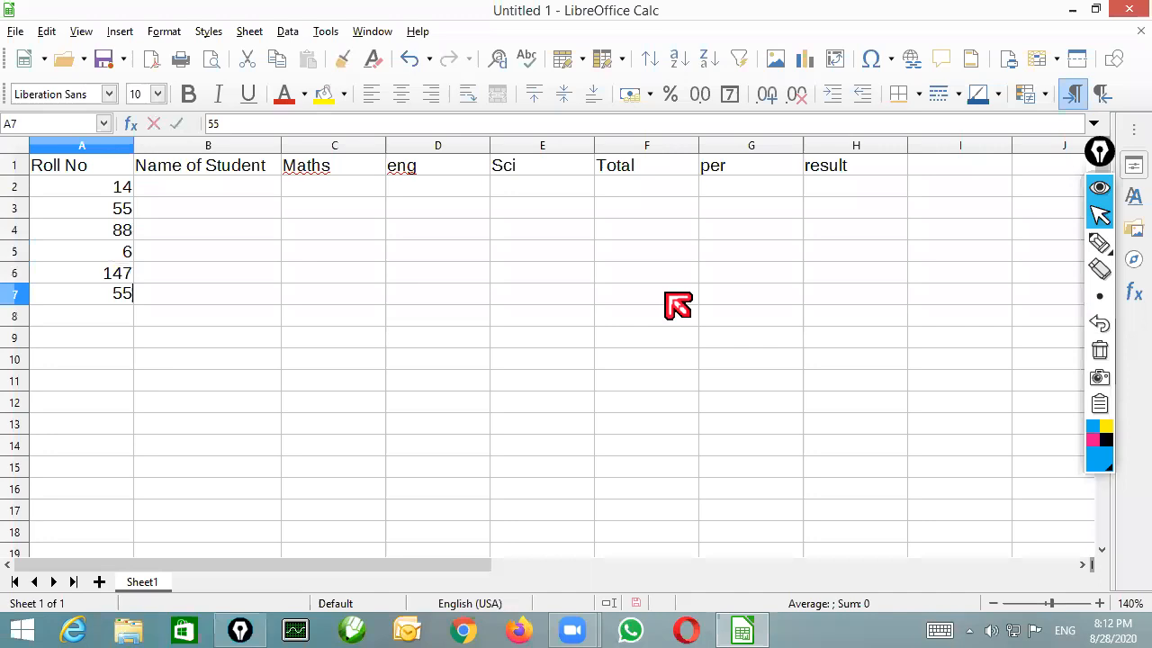
key(Return)
text(9)
key(Up)
text(4)
key(Tab)
Enter the first three students' names in B2:B4
key(Up)
key(Up)
key(Up)
key(Up)
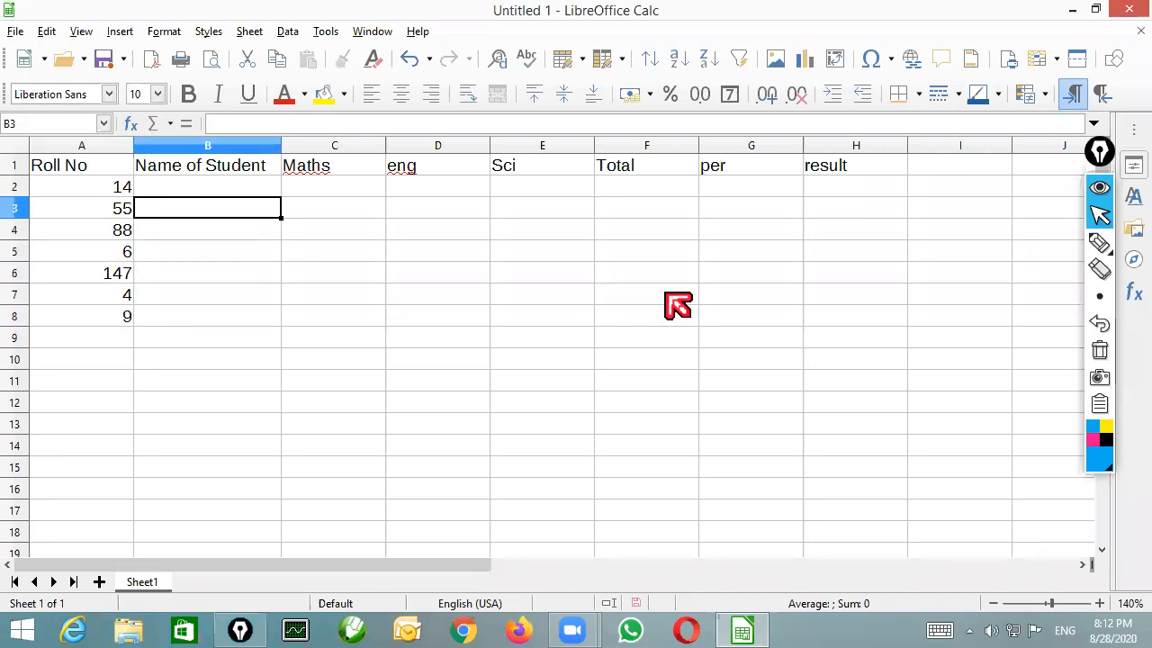
key(Up)
text(a)
key(BackSpace)
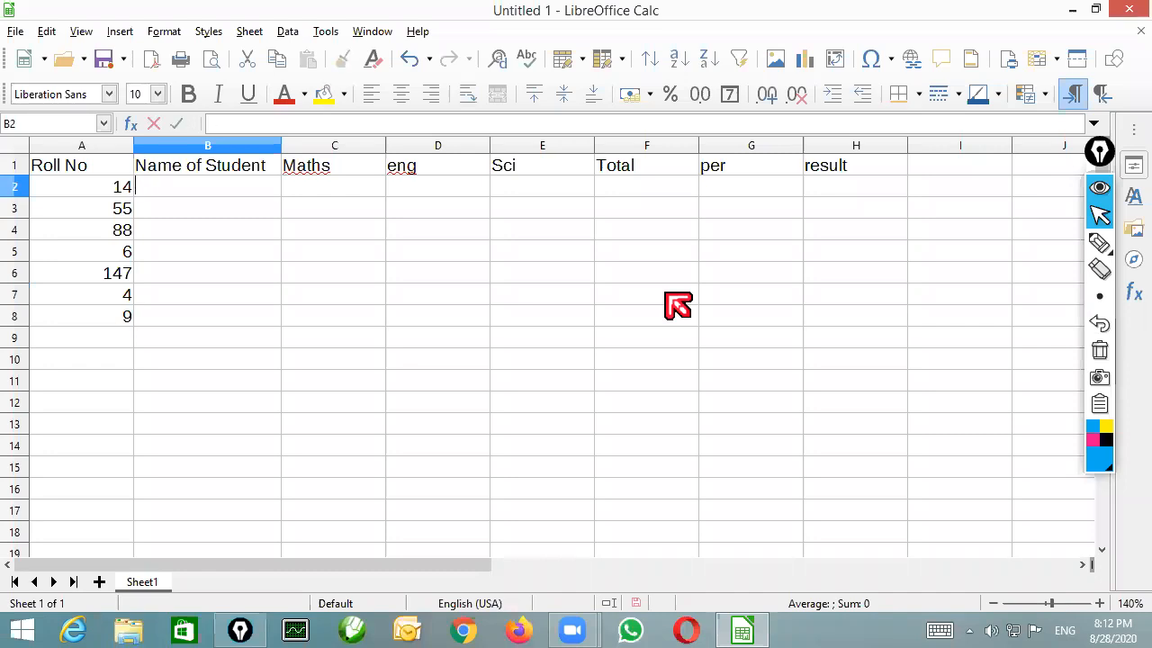
text(gabber)
key(Return)
text(basanti)
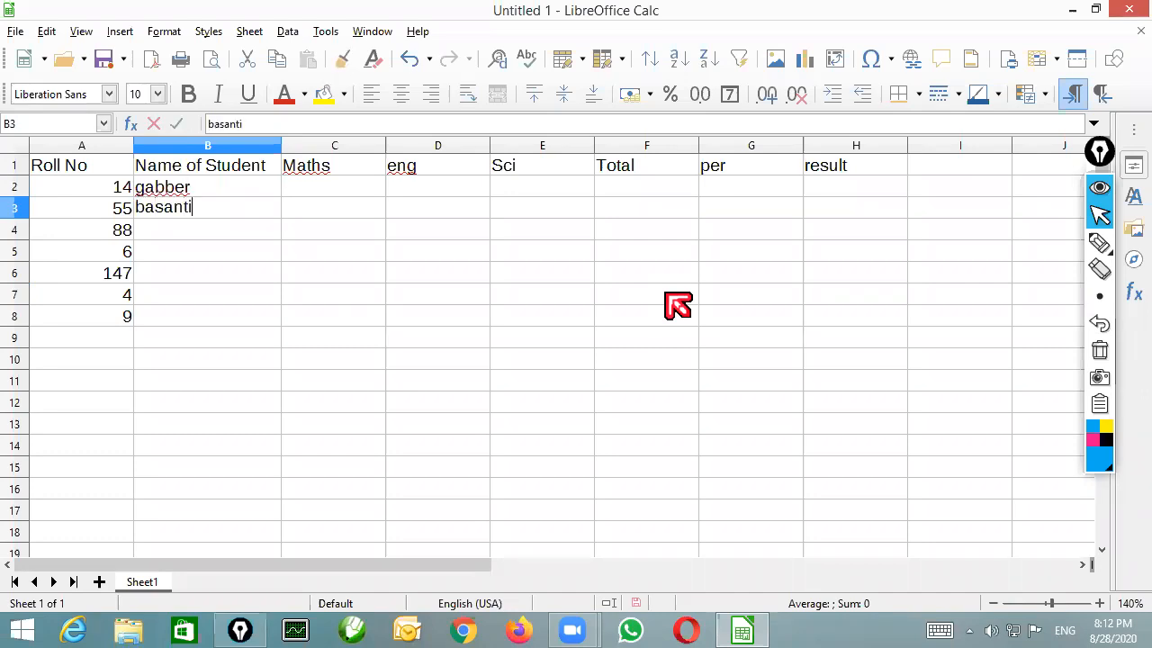
key(Return)
text(sambha)
key(Return)
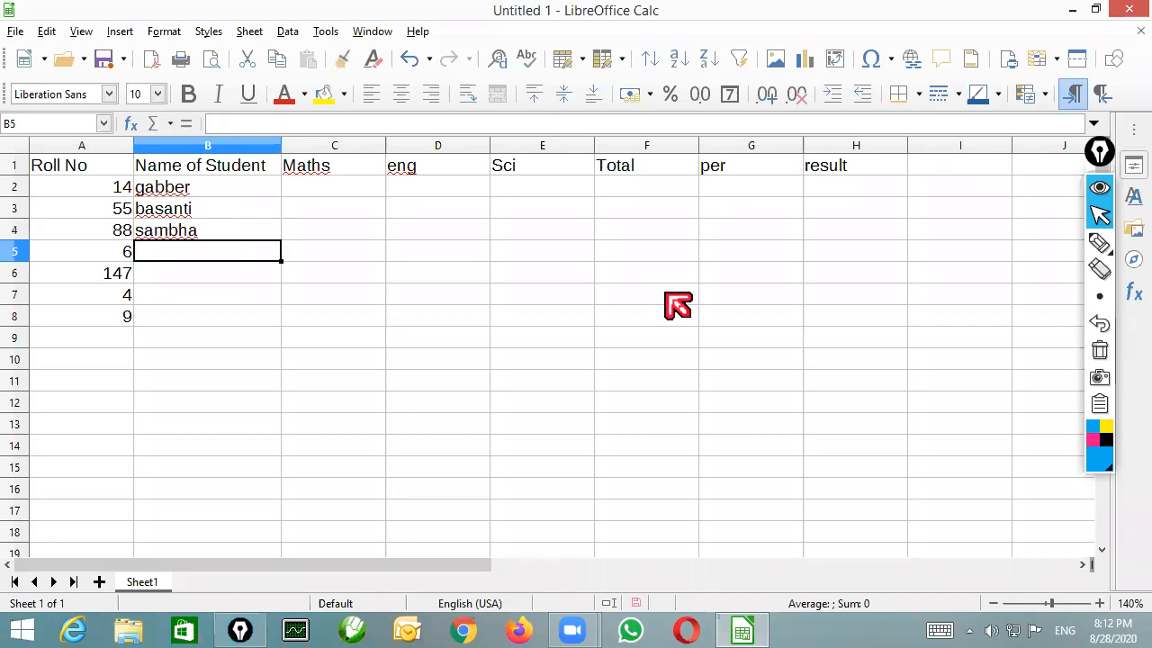
Enter the remaining four students' names in B5:B8
text(kallu)
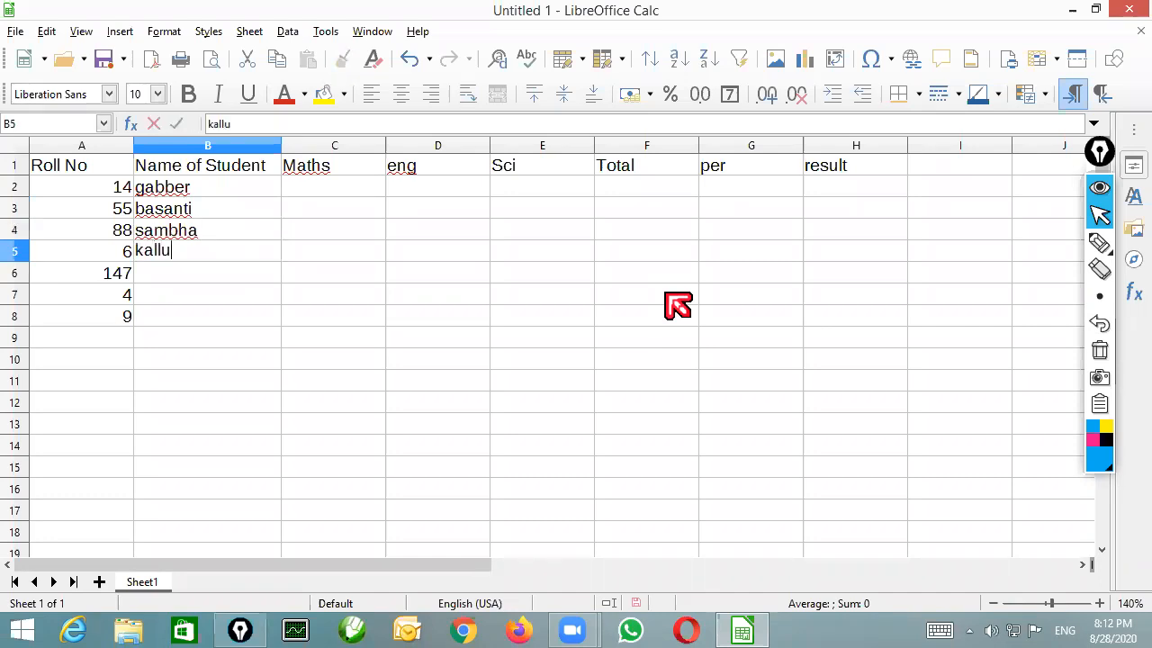
key(Return)
text(jai)
key(Return)
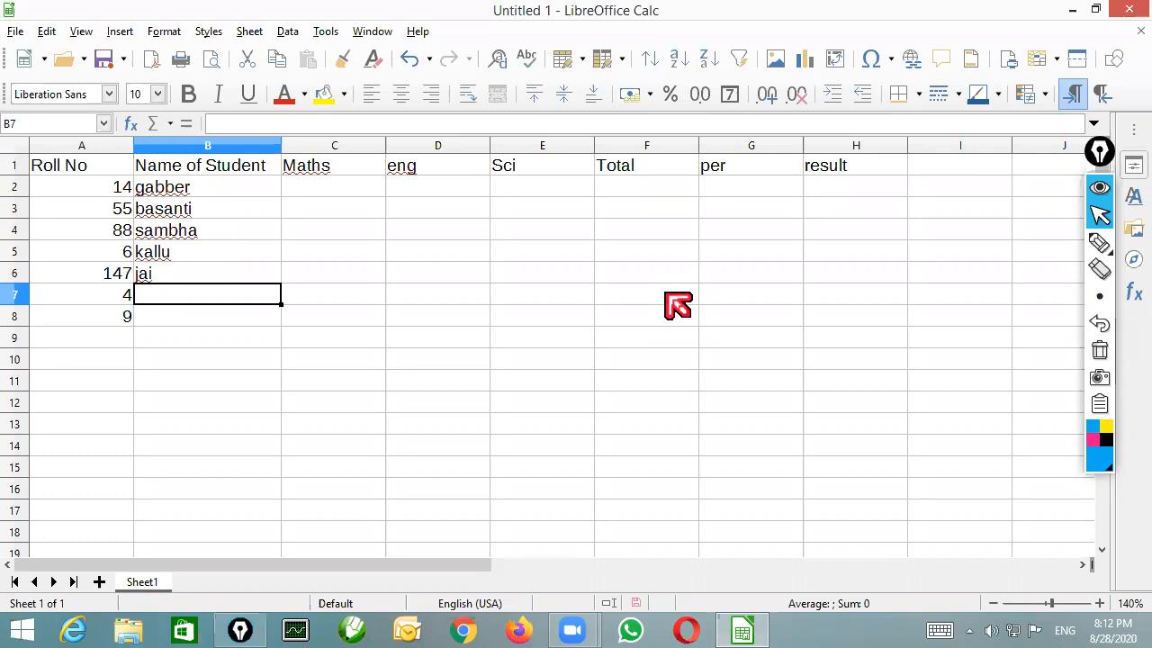
text(thakur)
key(Return)
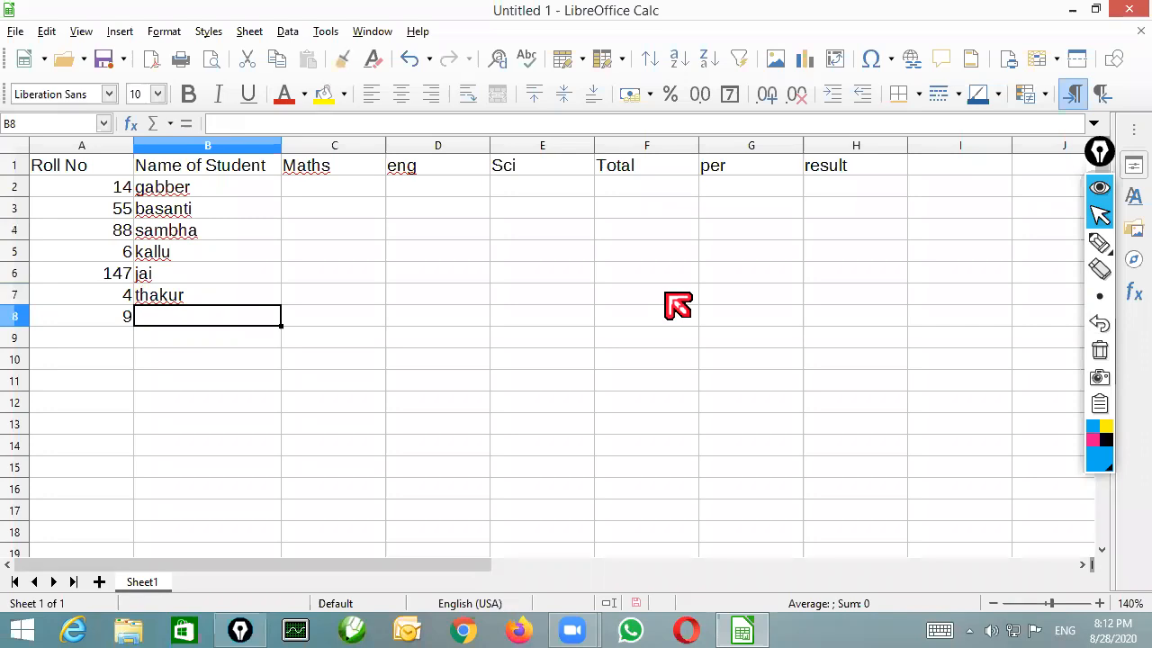
text(ramlal)
Enter the first student's marks 78, 88 and 47 for Maths, eng and Sci in C2:E2
key(Up)
key(Up)
key(Up)
key(Up)
key(Up)
key(Up)
key(Right)
text(78)
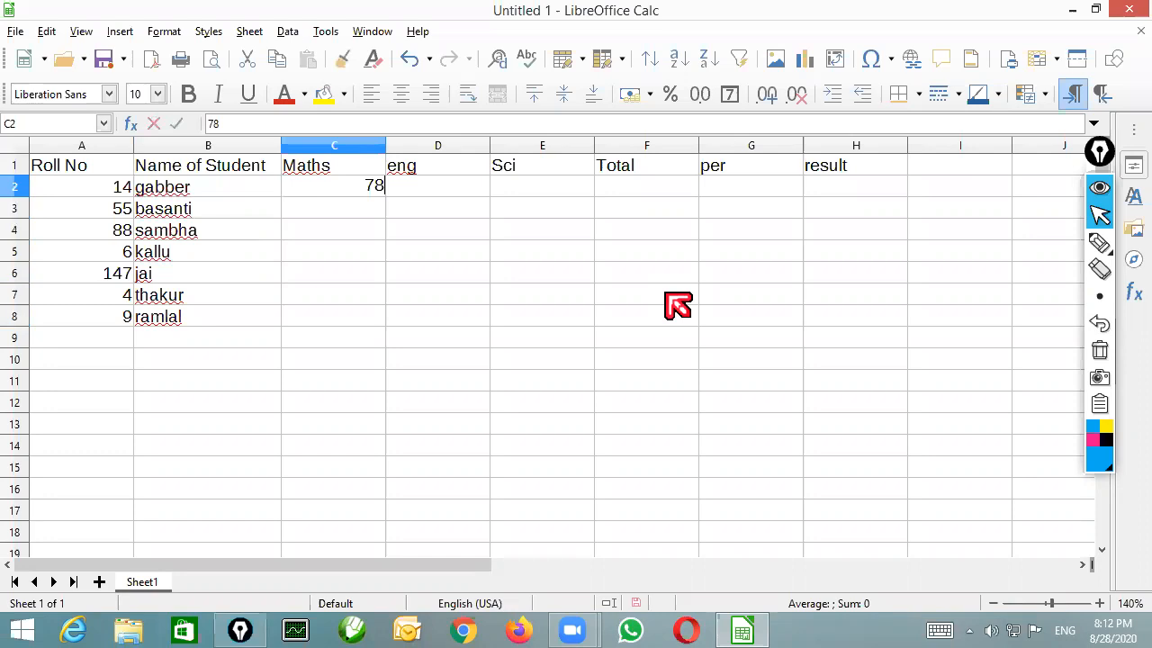
key(Right)
text(88)
key(Tab)
text(47)
key(Return)
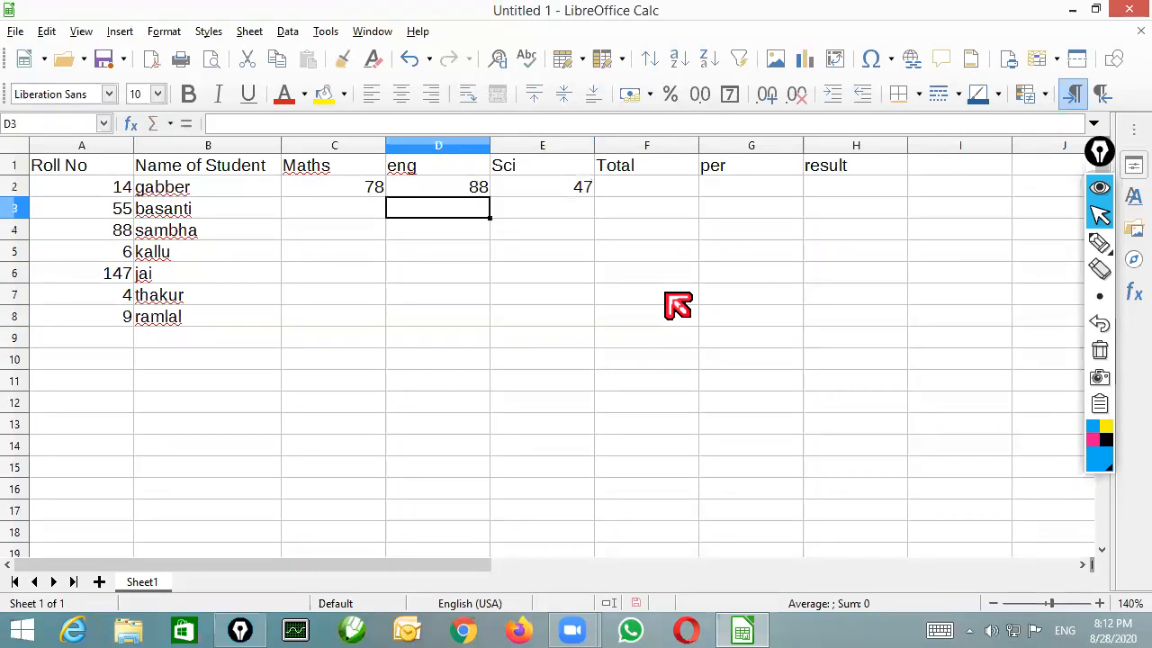
Enter the second student's marks 56, 48 and 44 in C3:E3
key(Left)
text(56)
key(Right)
key(Down)
key(Up)
text(48)
key(Right)
text(44)
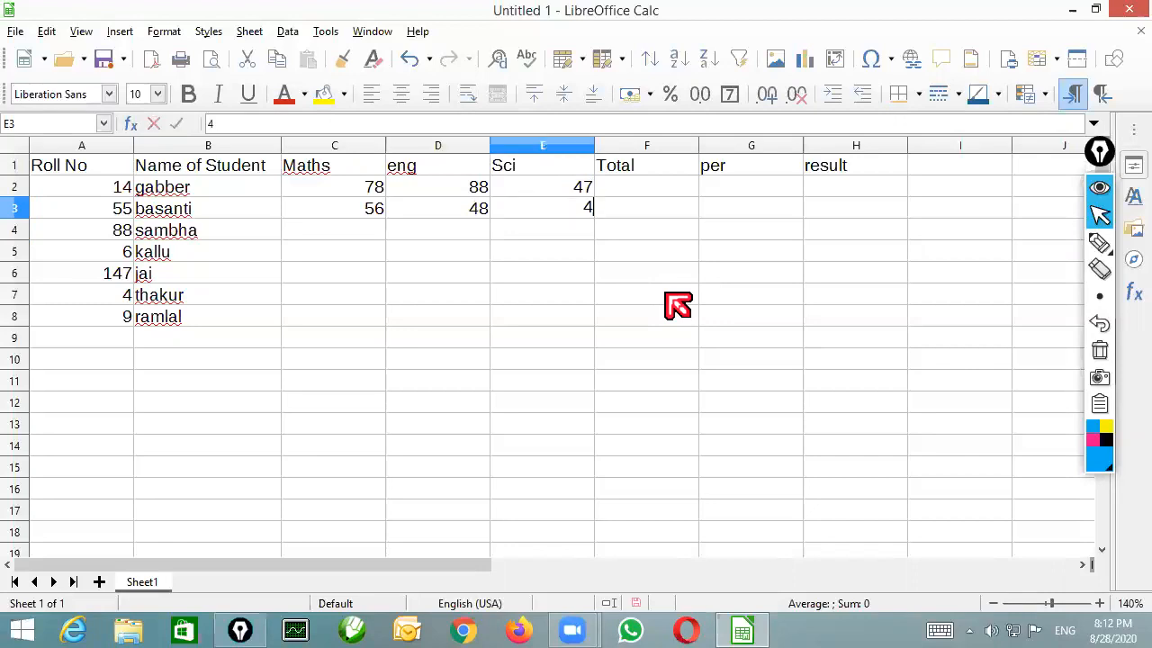
key(Return)
Enter the third student's marks 51, 44 and 17 in C4:E4
key(Left)
key(Left)
text(51)
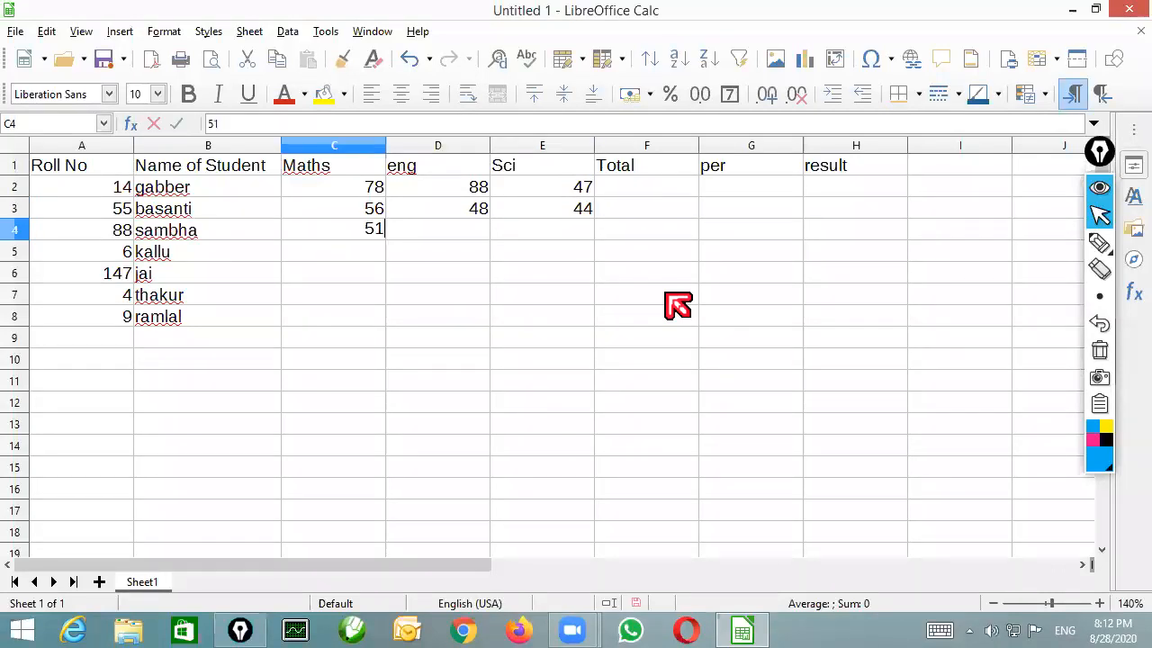
key(Right)
text(44)
key(Right)
text(17)
key(Return)
Enter the fourth student's marks 77, 48 and 77 in C5:E5
key(Left)
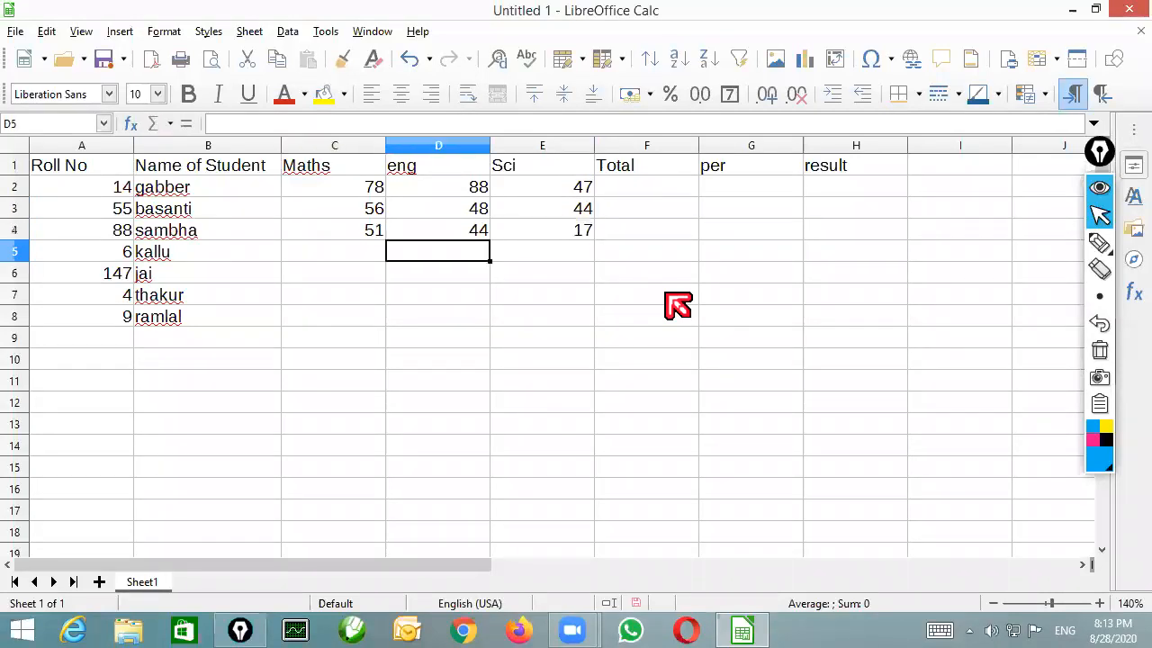
key(Left)
text(77)
key(Right)
text(48)
key(Right)
text(77)
key(Return)
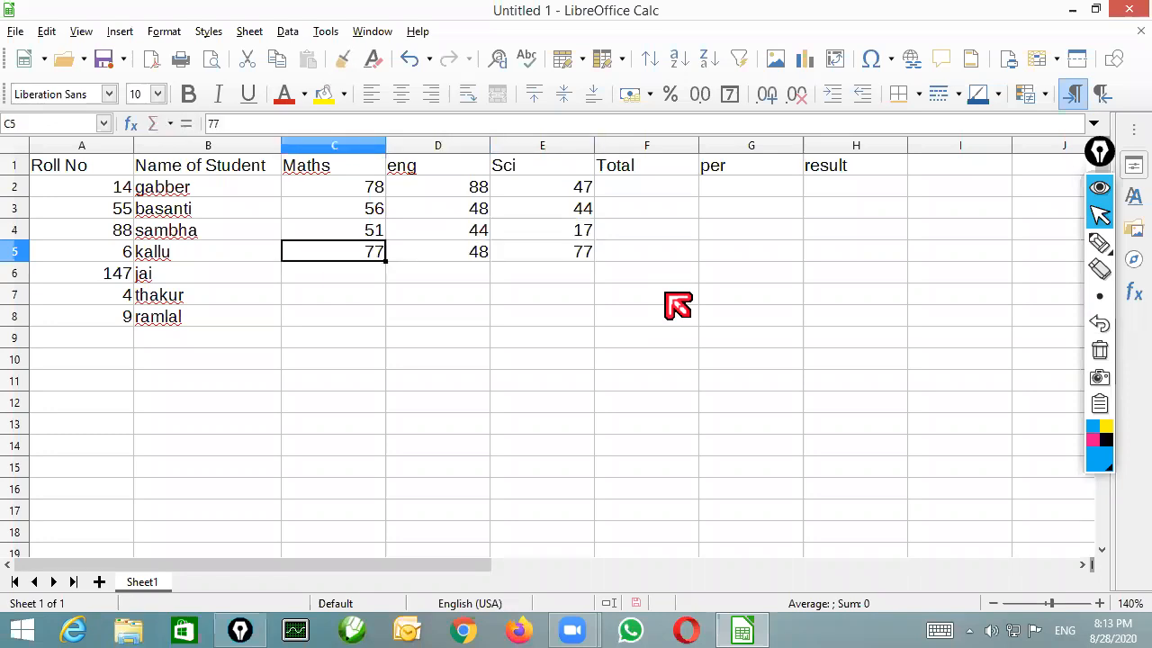
Fill the marks in C5:E5 down through row 8 as an increasing series for the remaining students
key(shift+Right)
key(shift+Right)
drag(593, 261, 594, 328)
click(371, 297)
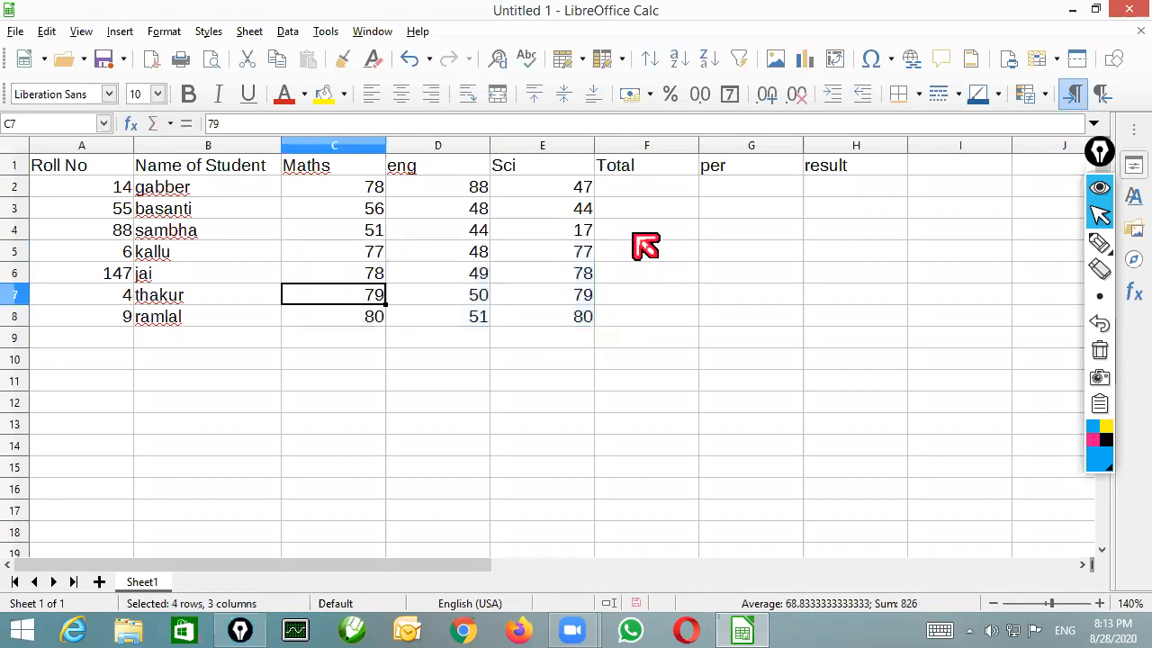
Enter =SUM(C2:E2) in F2 for the first student's Total and fill the formula down to F8
click(637, 189)
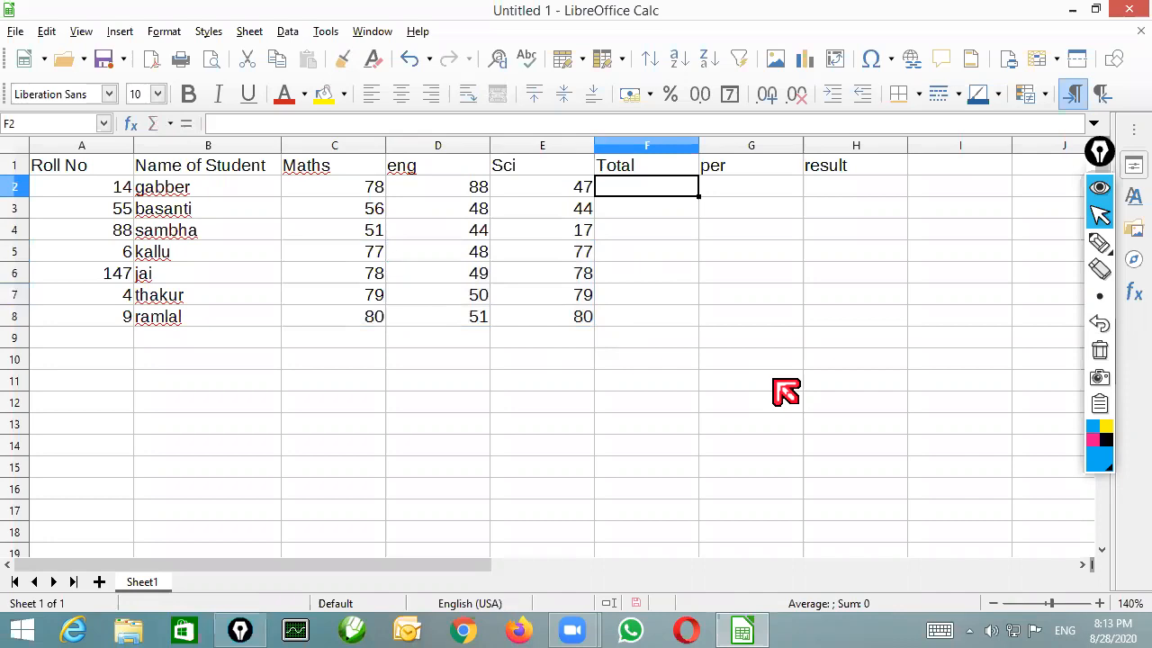
scroll(785, 391, up, 1)
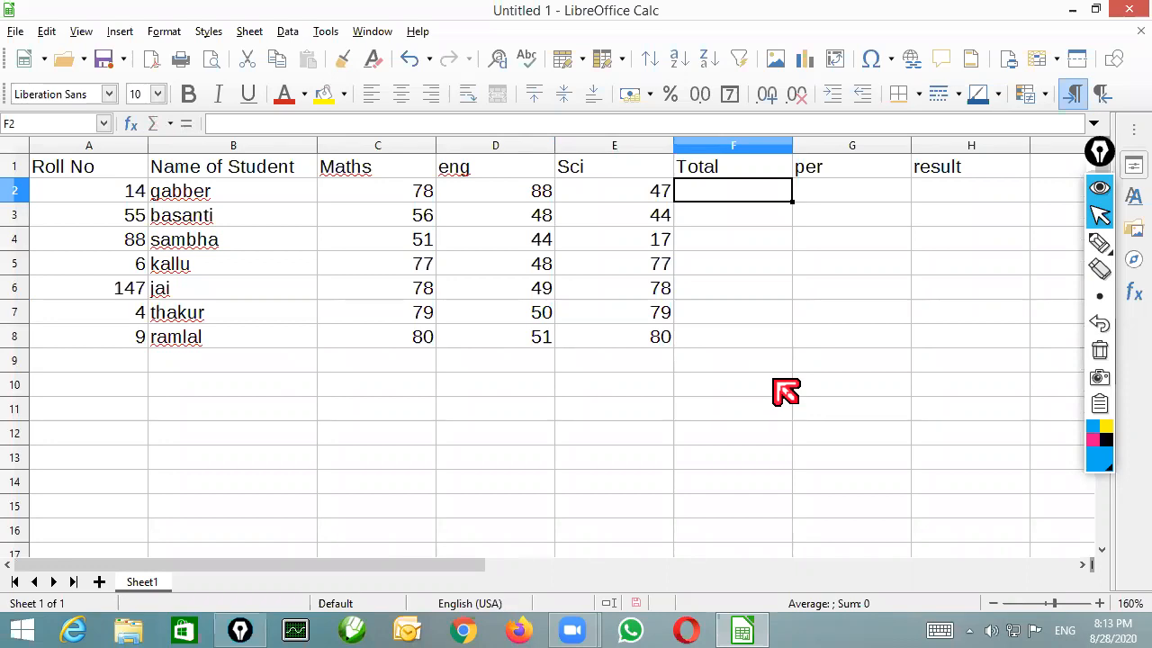
text(=)
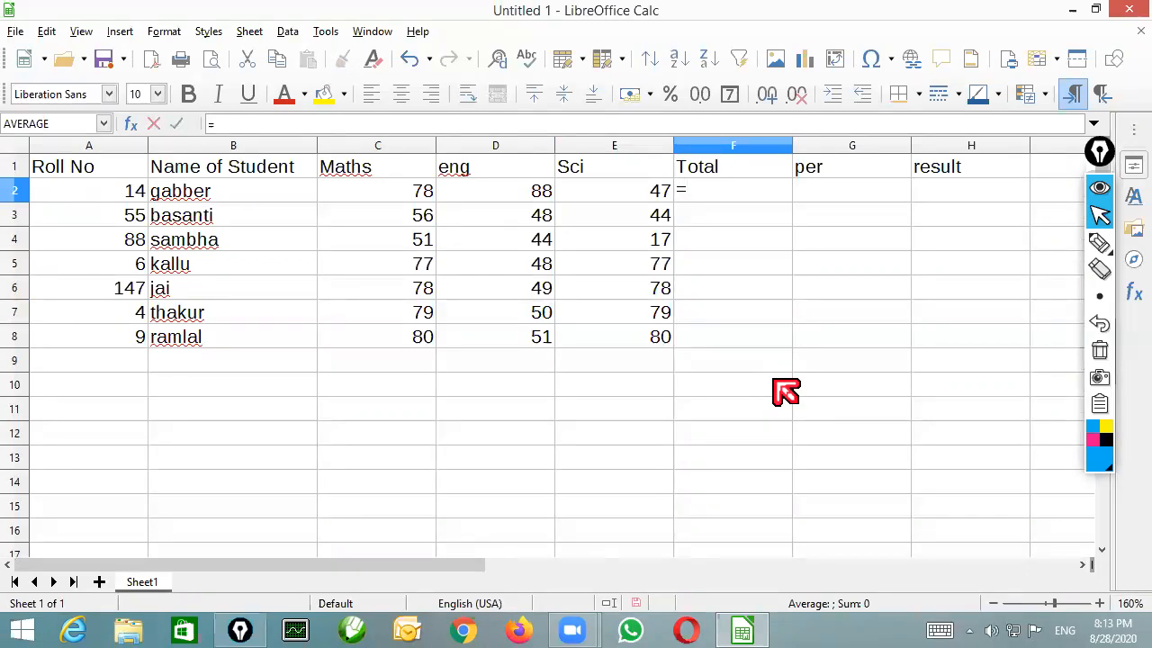
text(sum()
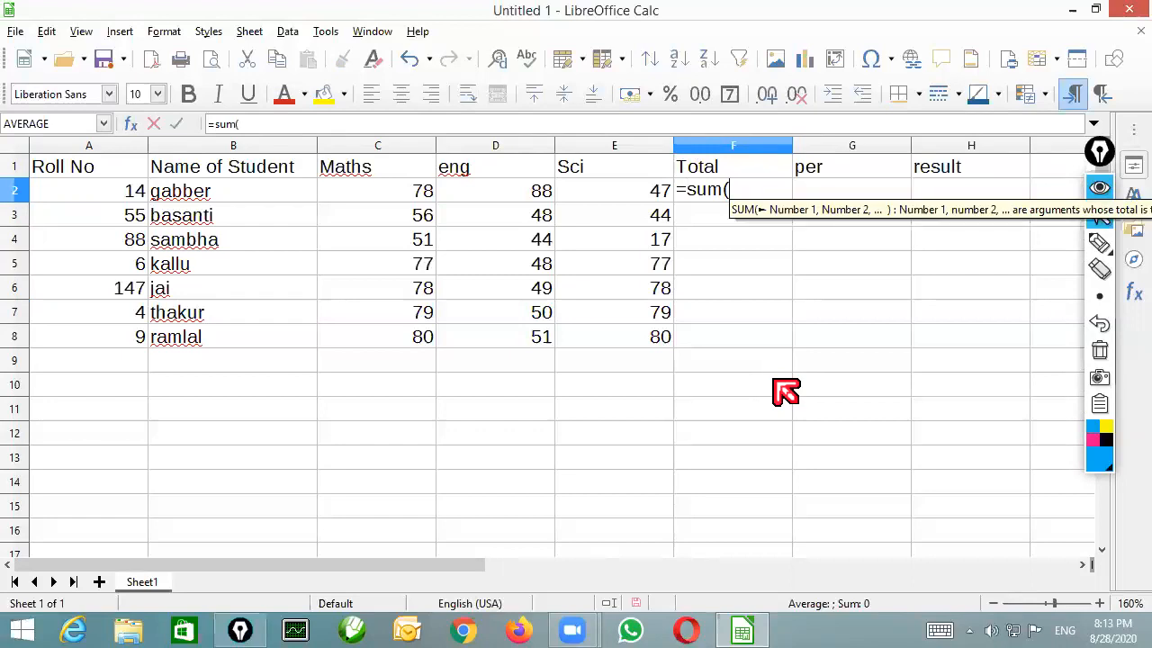
text(c2)
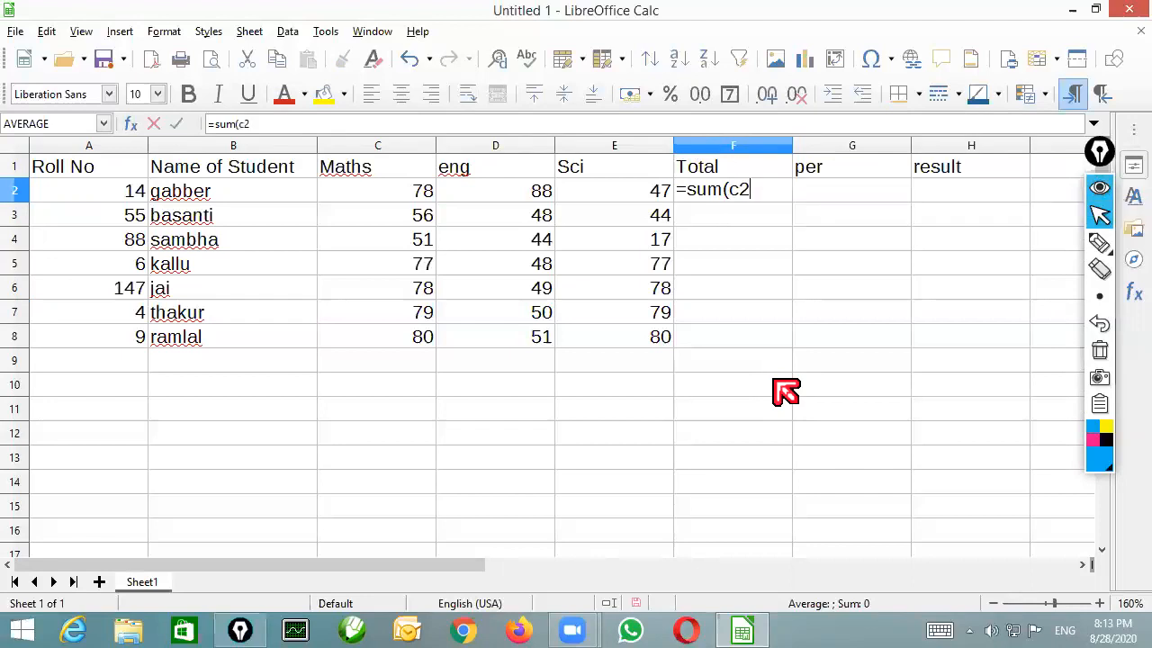
text(:)
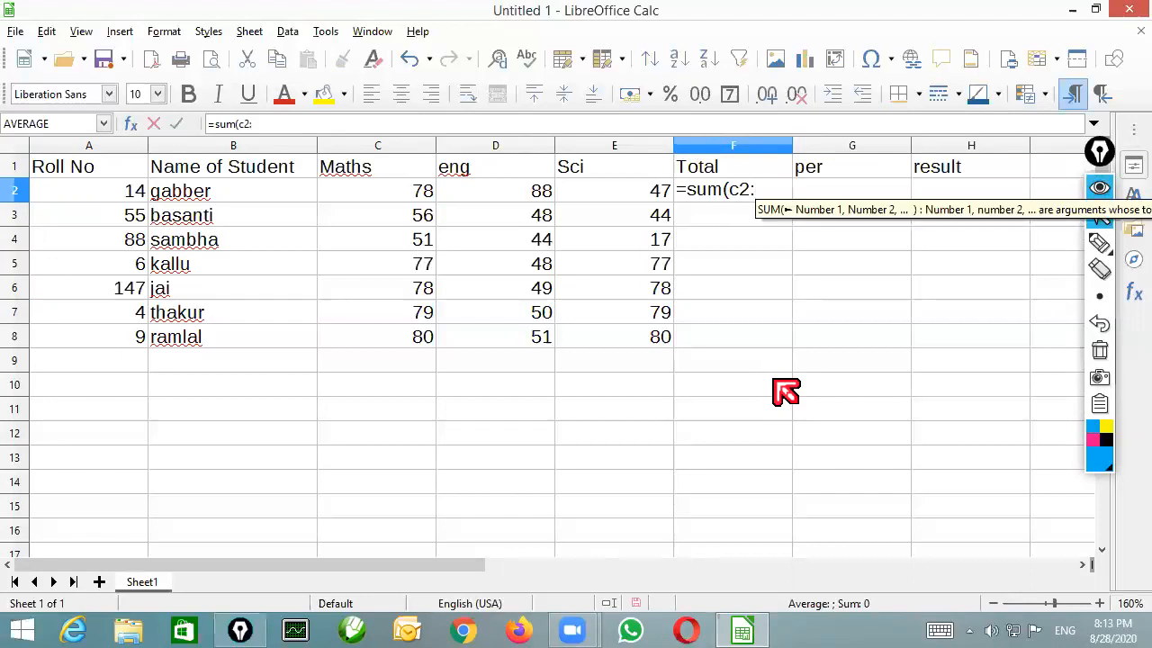
text(e2)
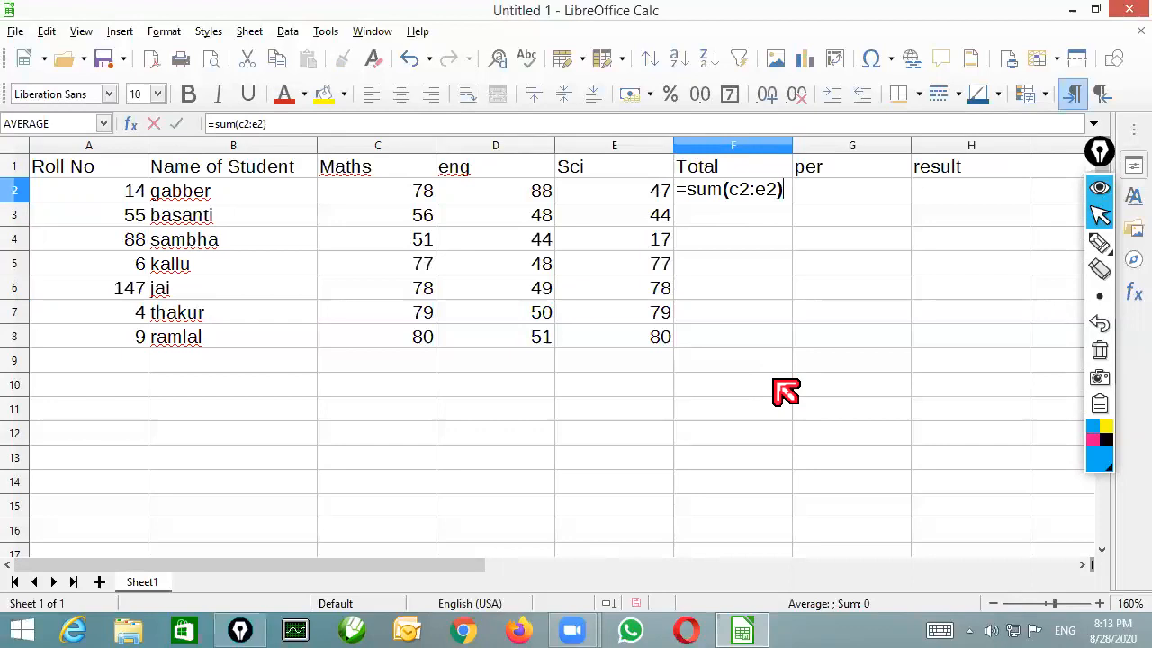
key(Return)
key(Up)
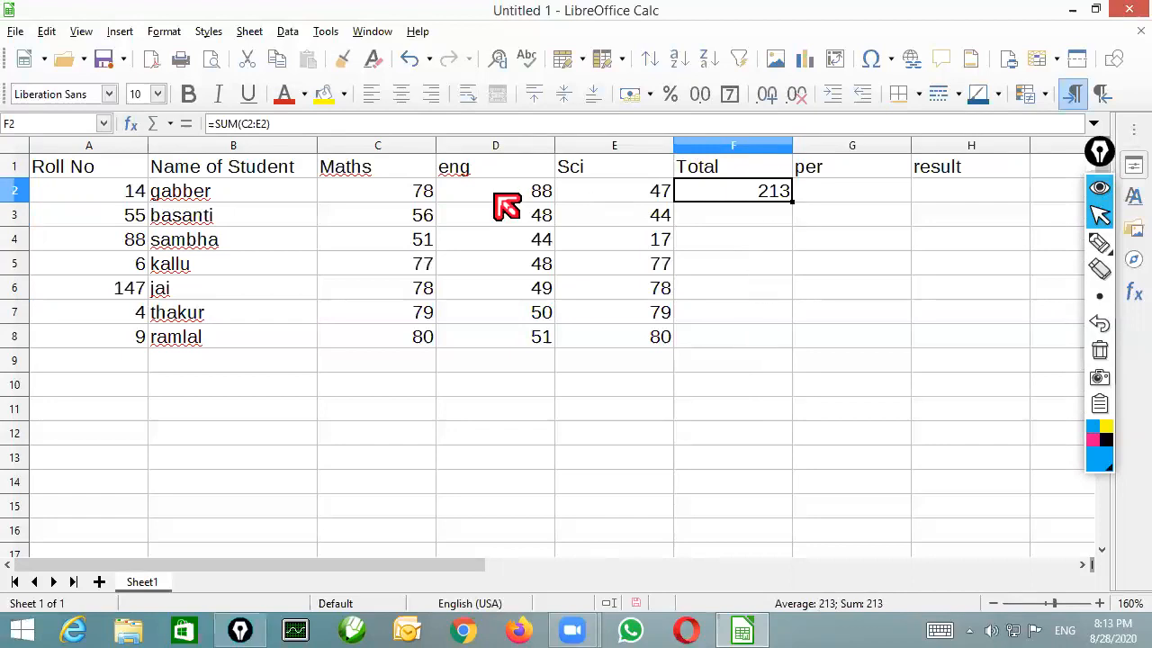
drag(792, 202, 769, 342)
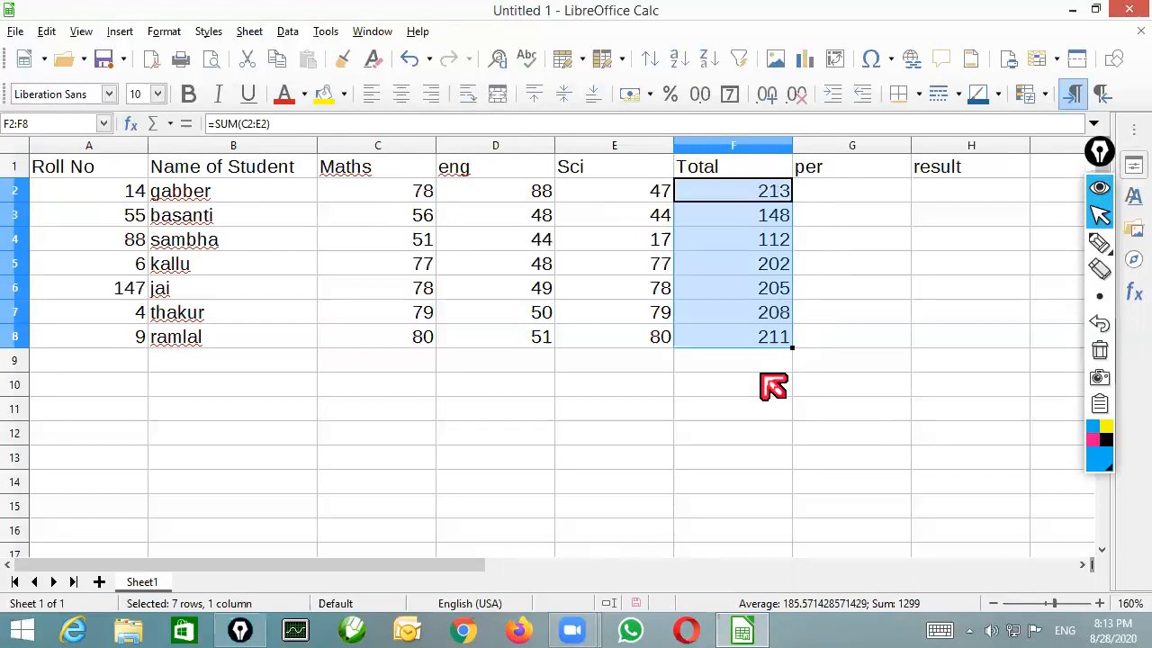
Enter =F2*100/300 in G2 for the first student's percentage and fill the formula down to G8
click(850, 192)
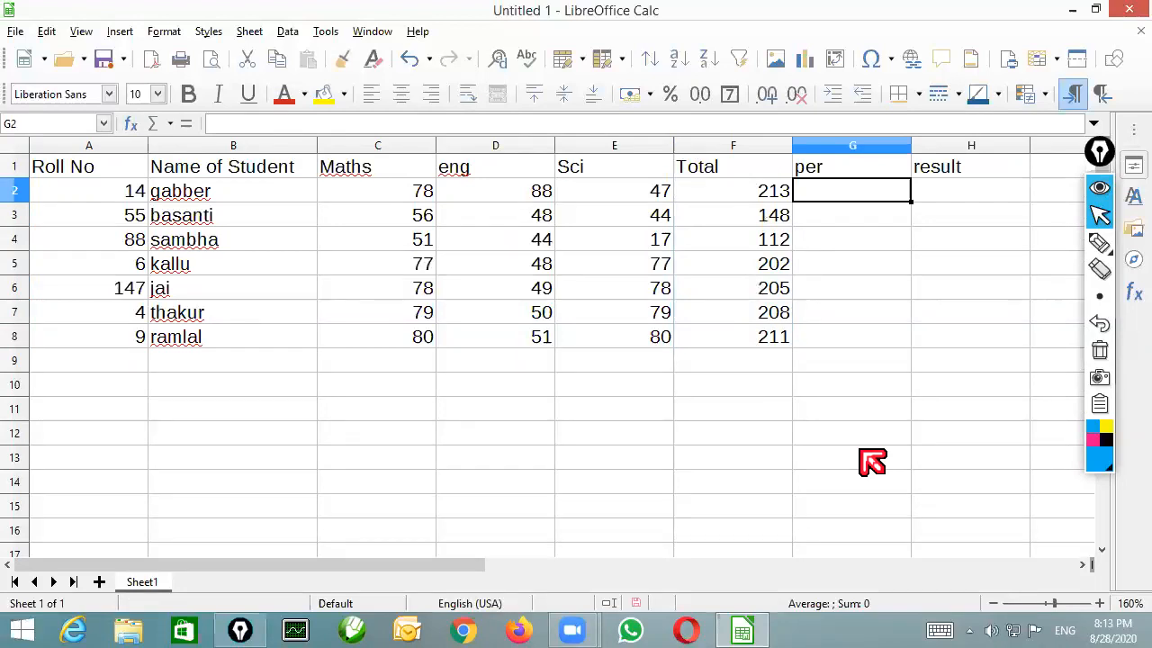
text(=)
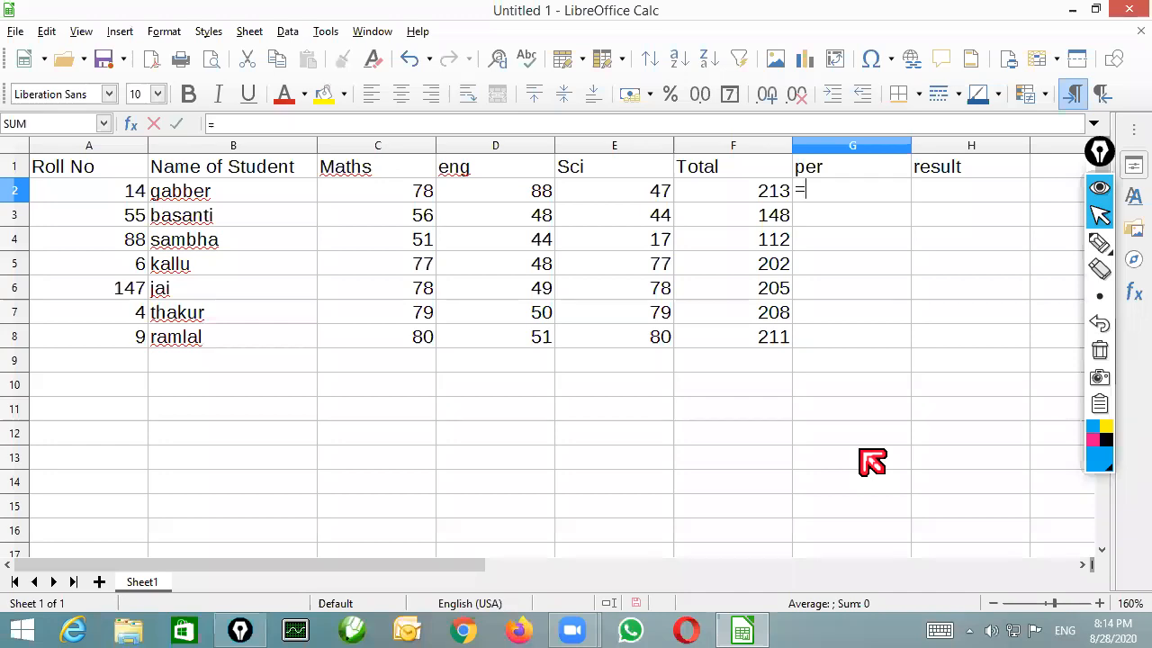
text(f2*100/300)
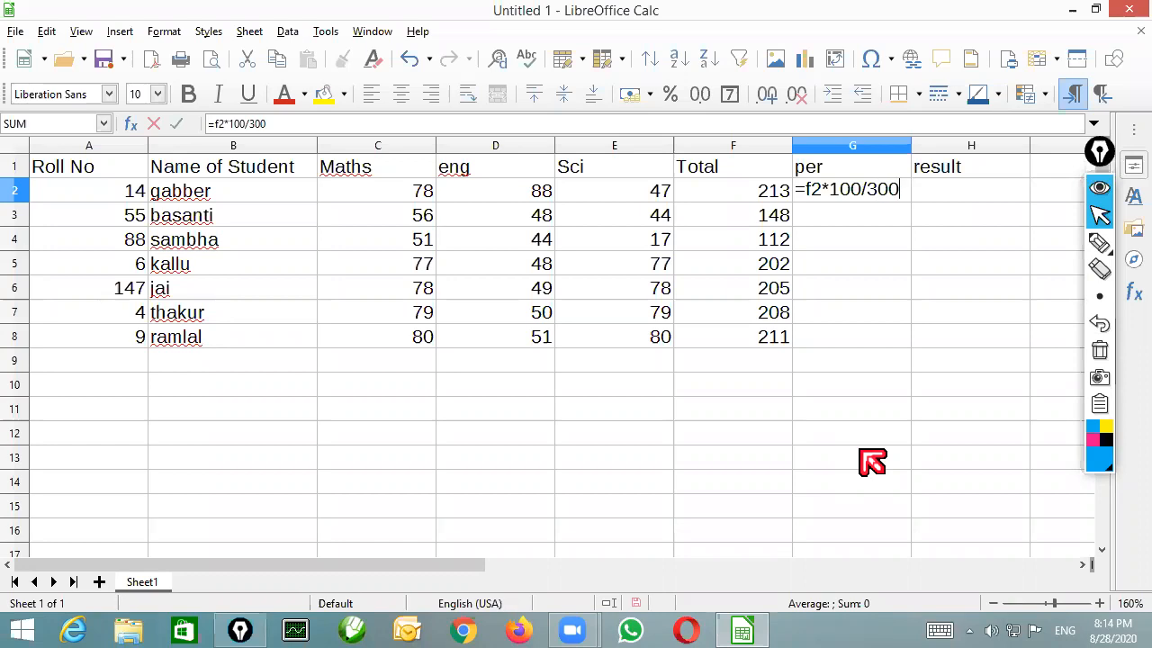
key(Return)
key(Up)
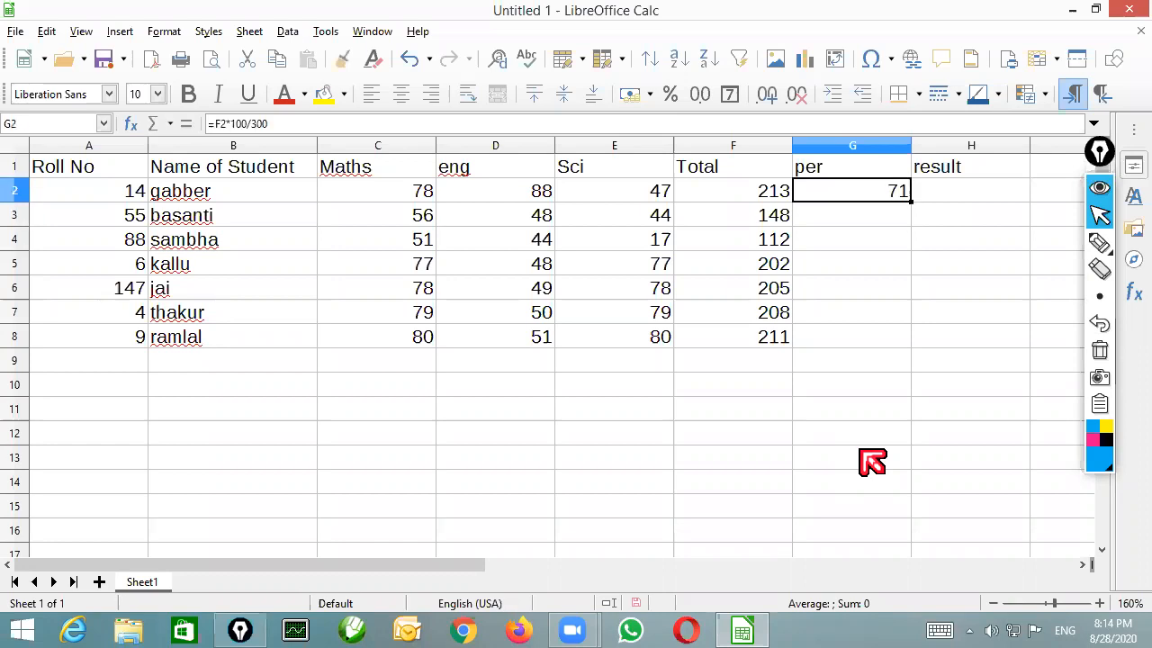
drag(910, 202, 883, 356)
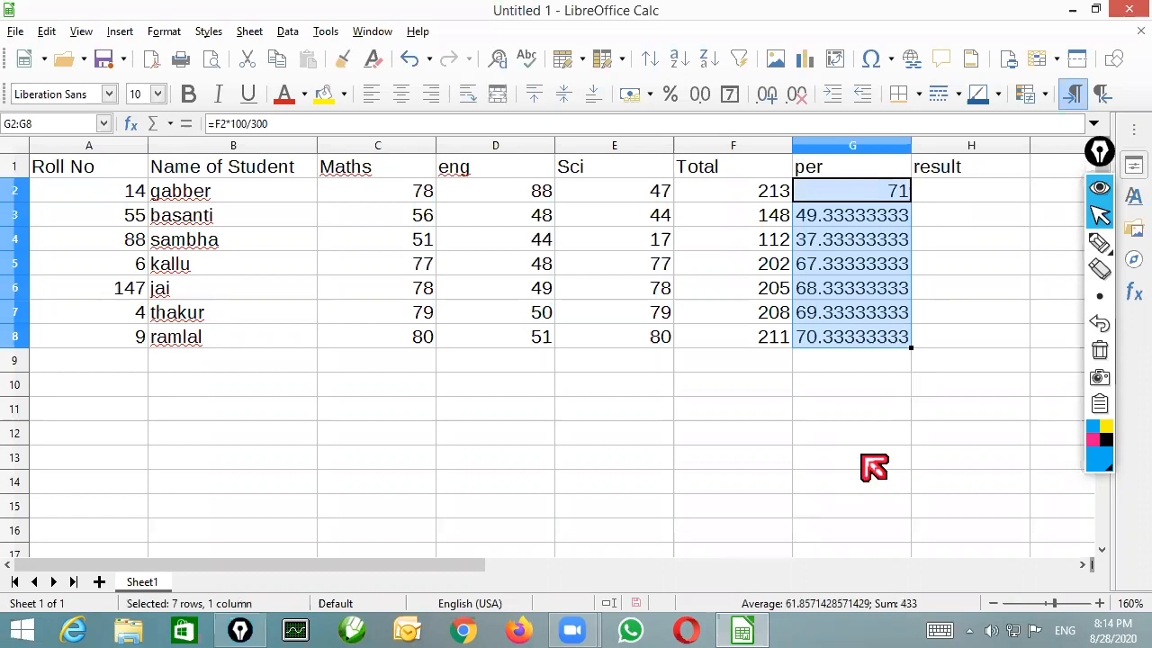
Narrow column A to fit its Roll No heading, and enter =IF(G2>33,"pass","fail") in H2
click(965, 194)
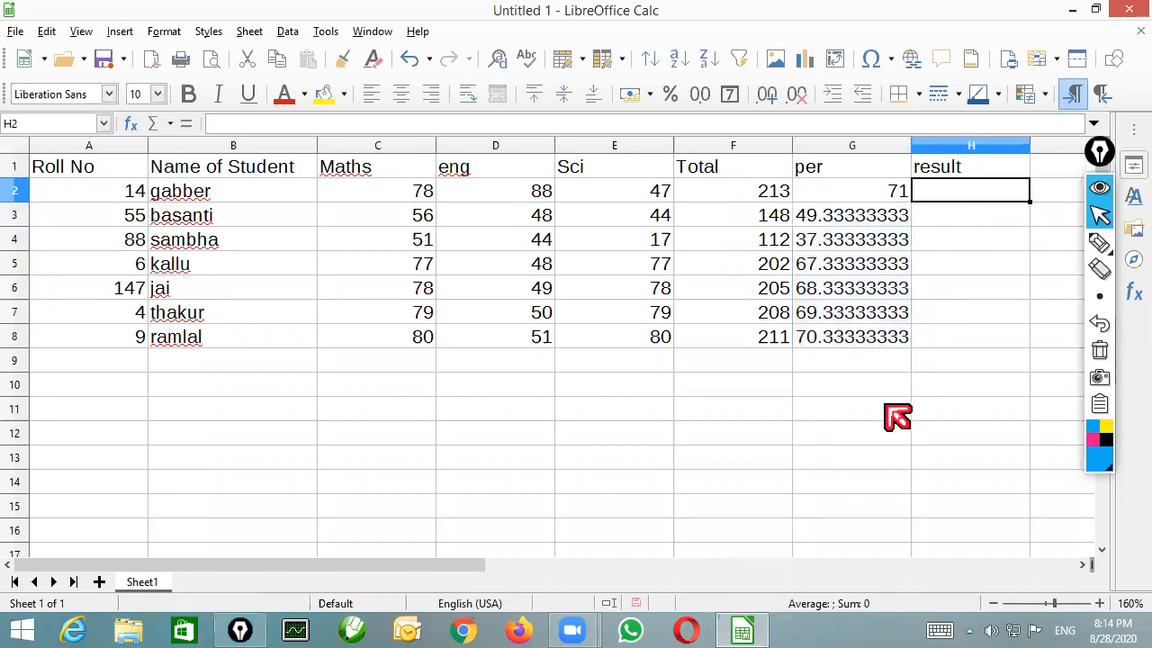
drag(147, 145, 97, 145)
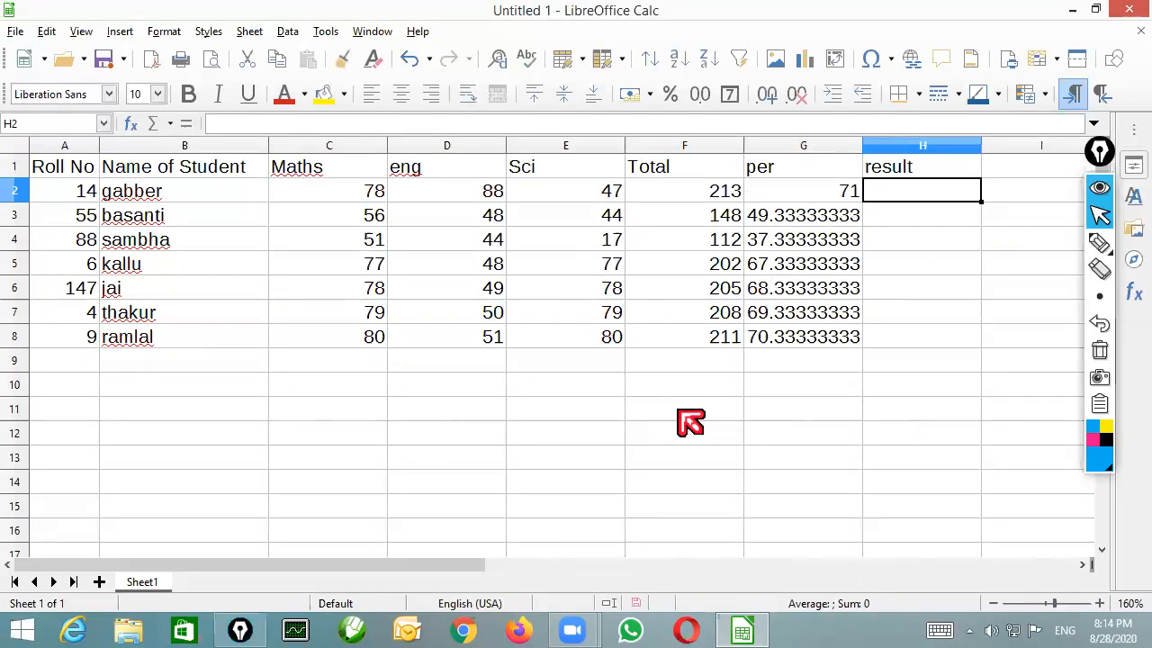
text(=if)
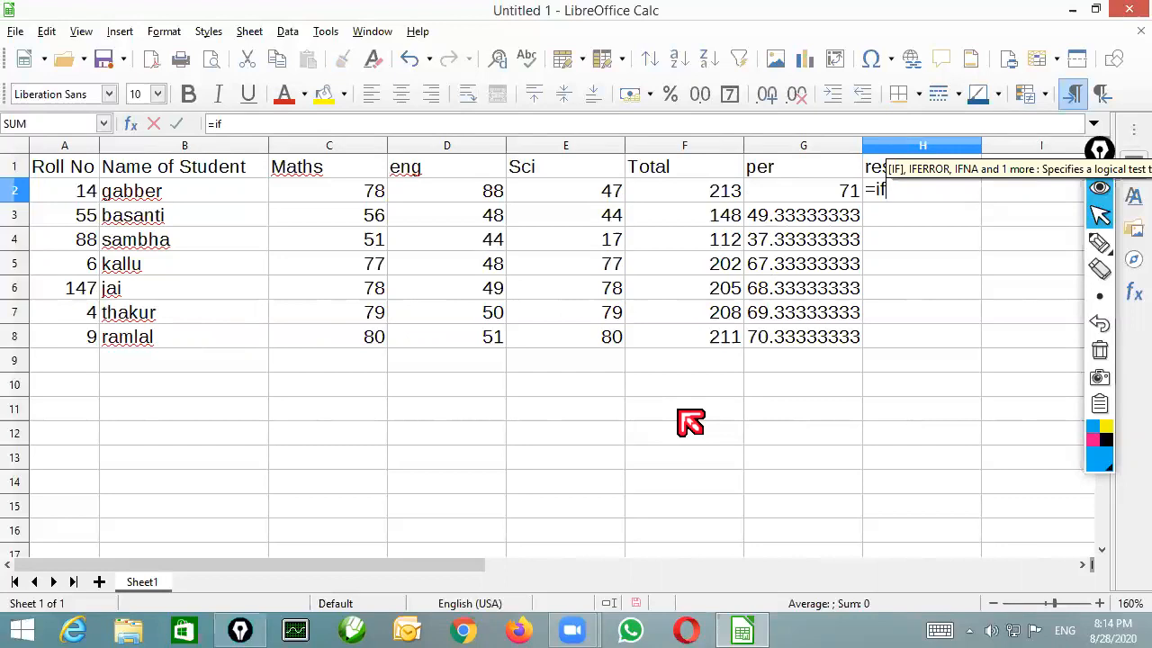
text(()
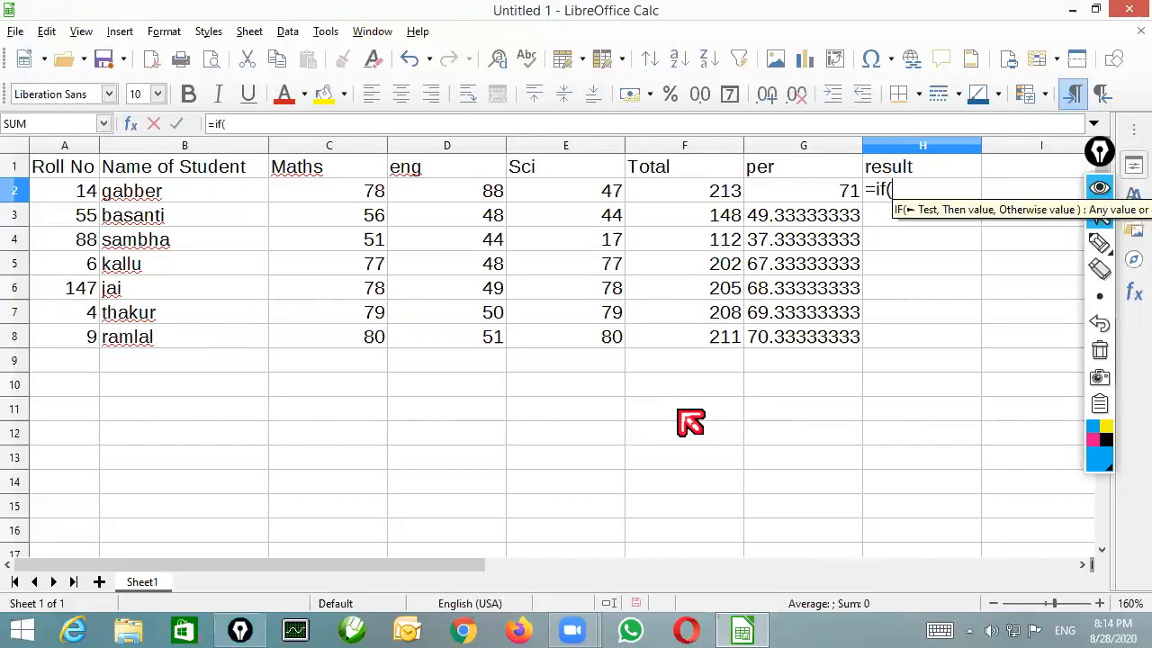
text(g2)
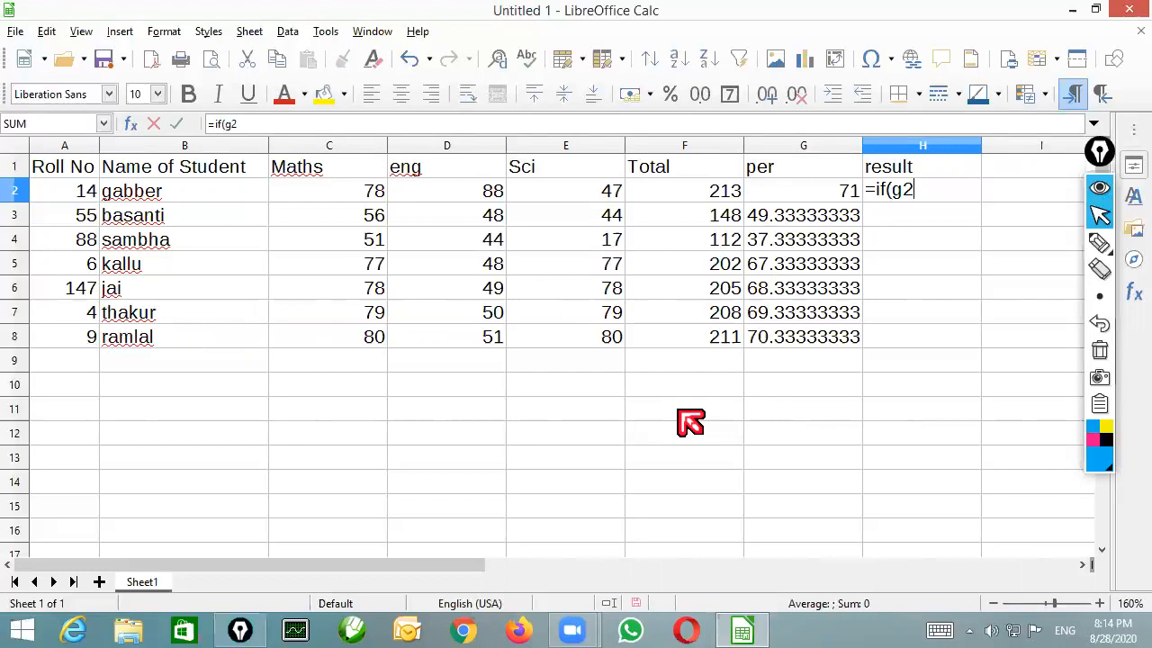
text(>)
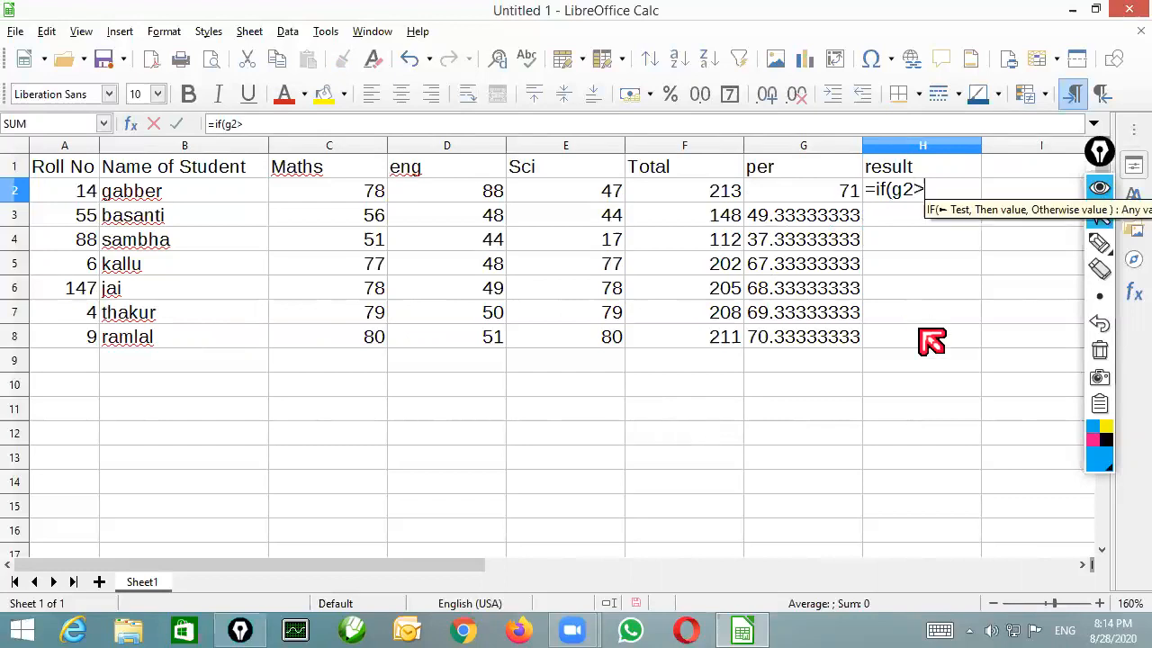
text(33,"pass)
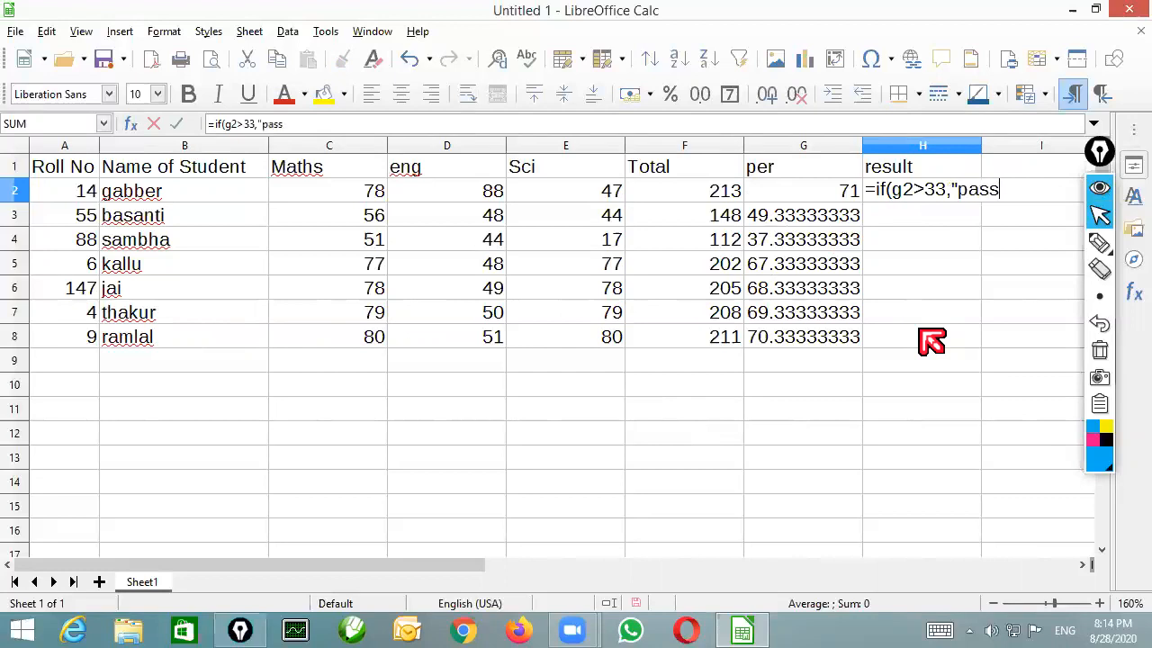
text(","fail")
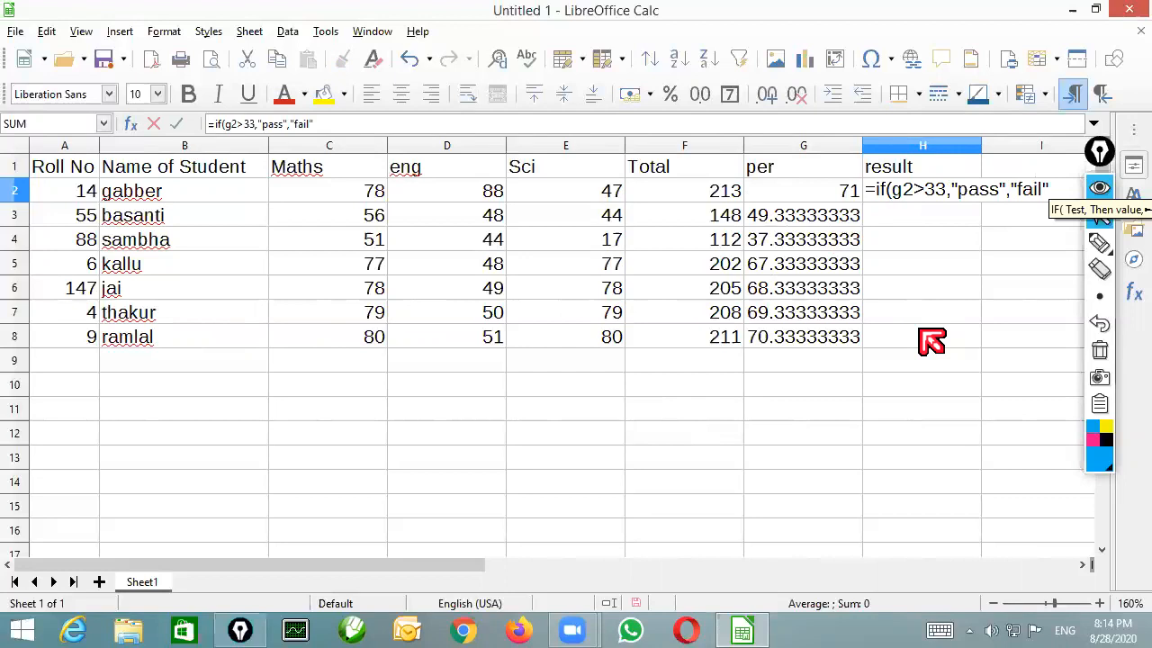
text())
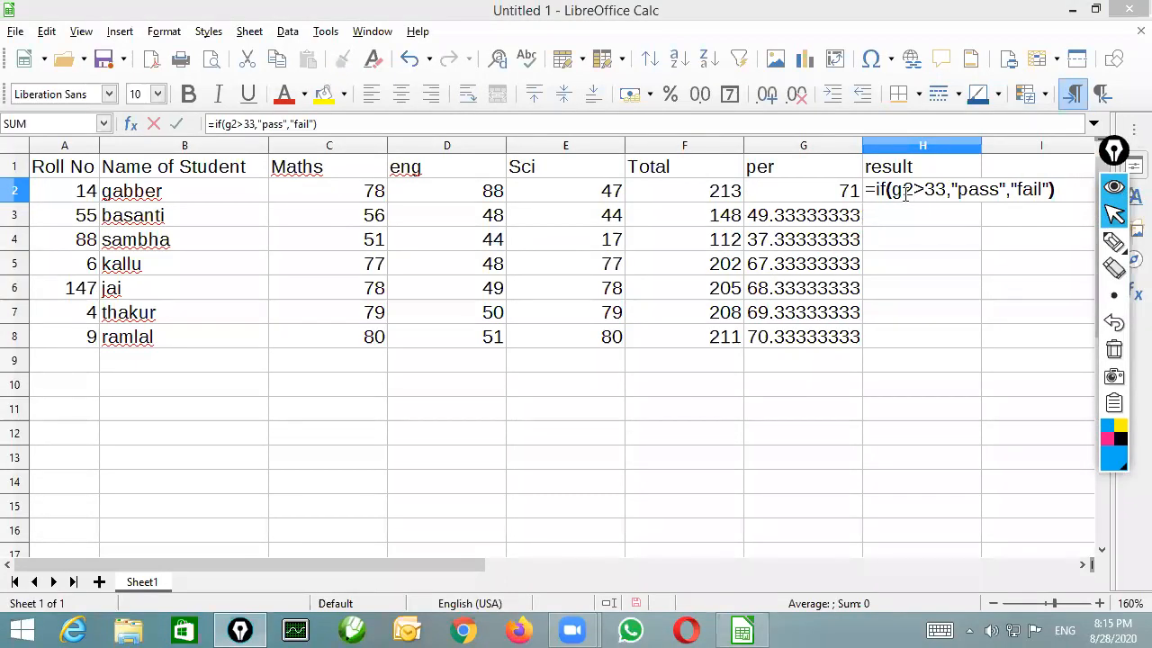
drag(901, 189, 945, 189)
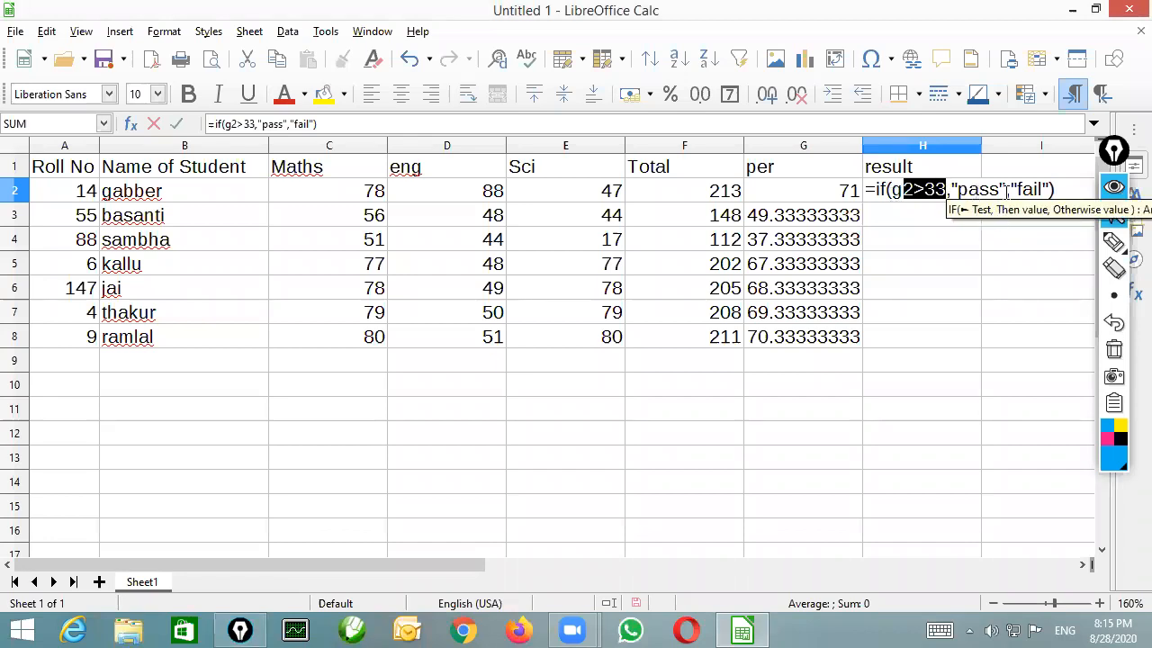
key(Return)
Fill the pass/fail formula from H2 down to H8
click(927, 191)
drag(981, 200, 960, 343)
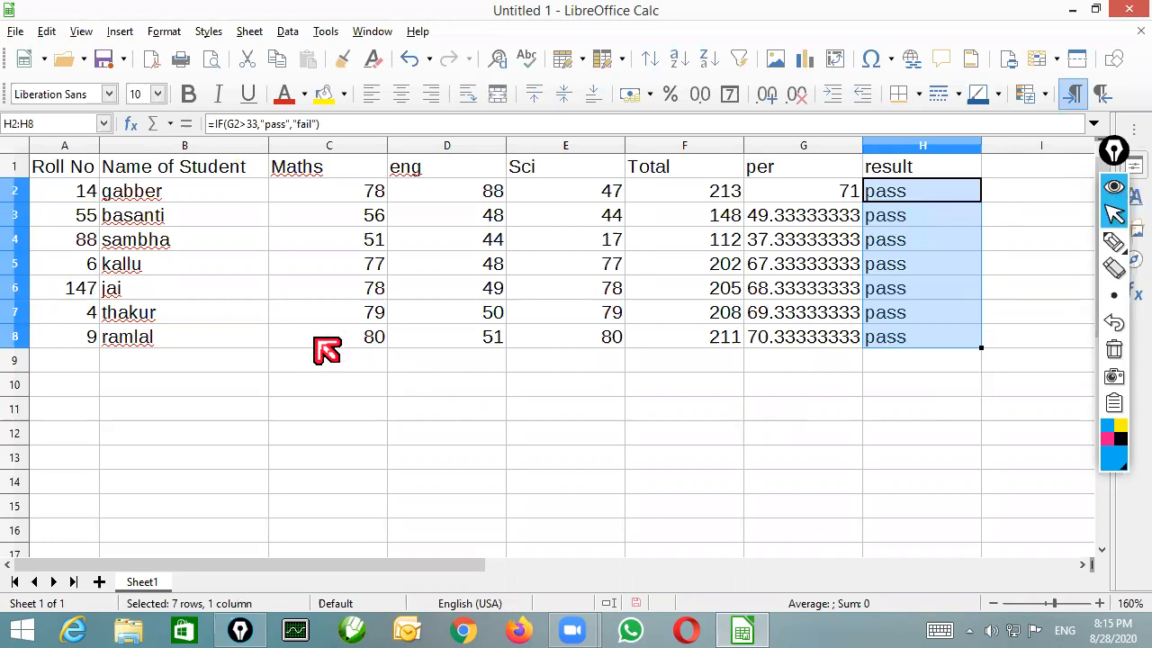
Test the result formula in row 4 by setting the Maths mark to 14 and the eng mark to 1
click(355, 241)
text(14)
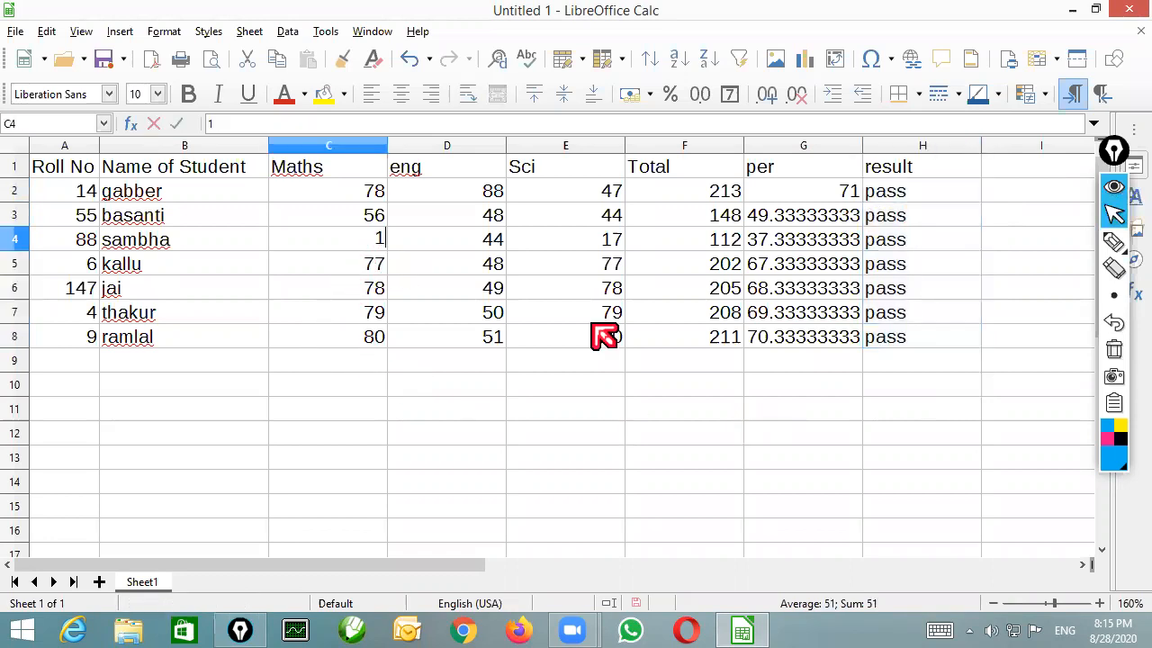
key(Tab)
text(1)
key(Tab)
key(Tab)
key(Tab)
key(Tab)
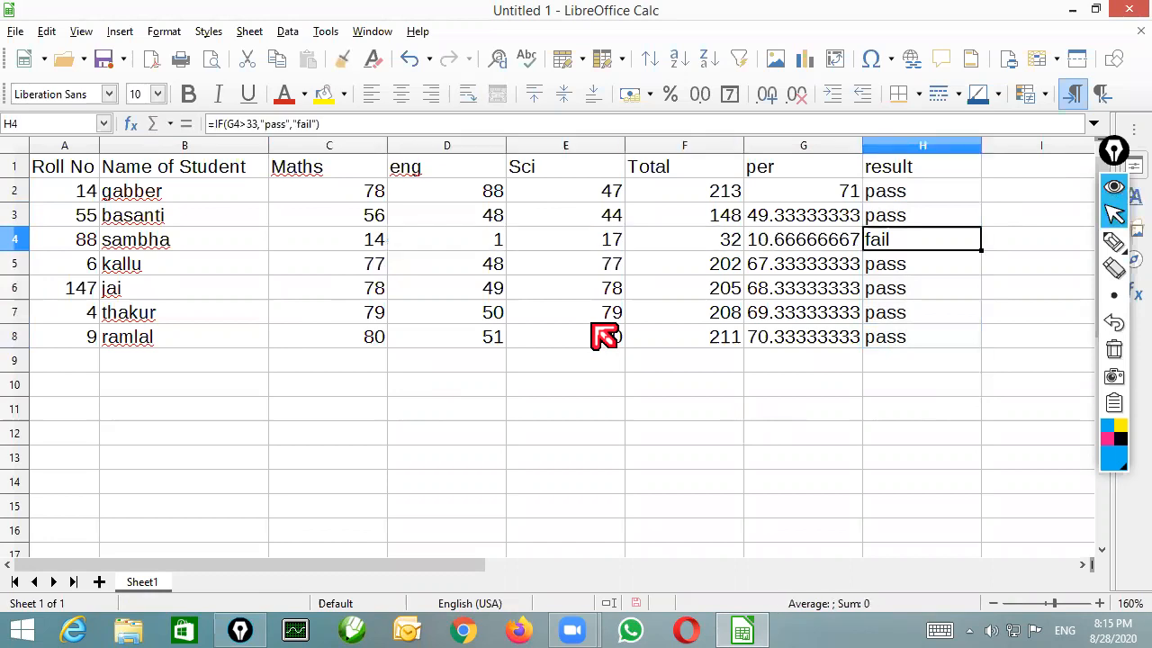
Set the second student's Maths mark in C3 to 4
click(384, 219)
text(4)
key(Tab)
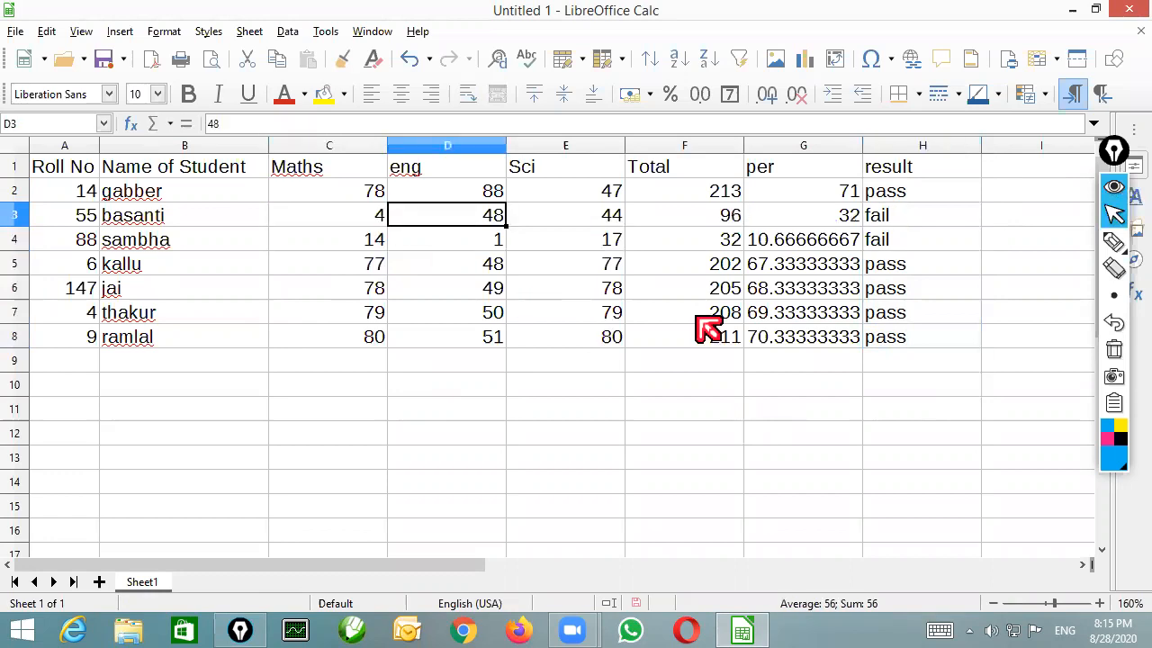
Set the second student's eng mark in D3 to 7
text(7)
key(Tab)
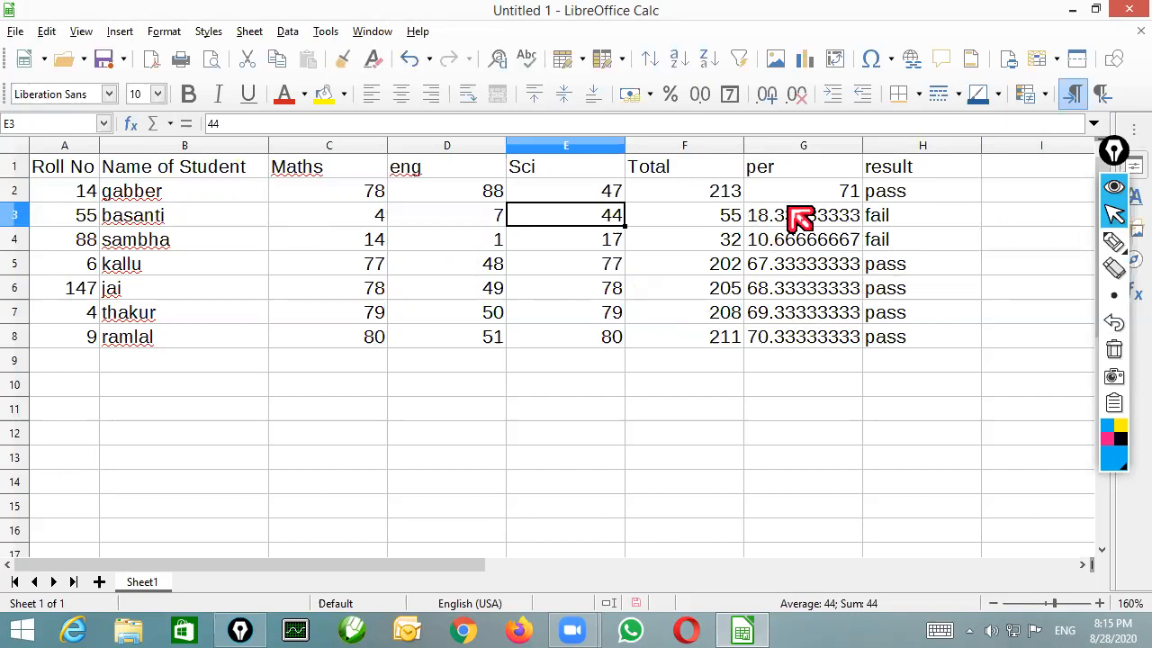
Format the percentages in G2:G8 to show two decimal places
drag(790, 192, 795, 339)
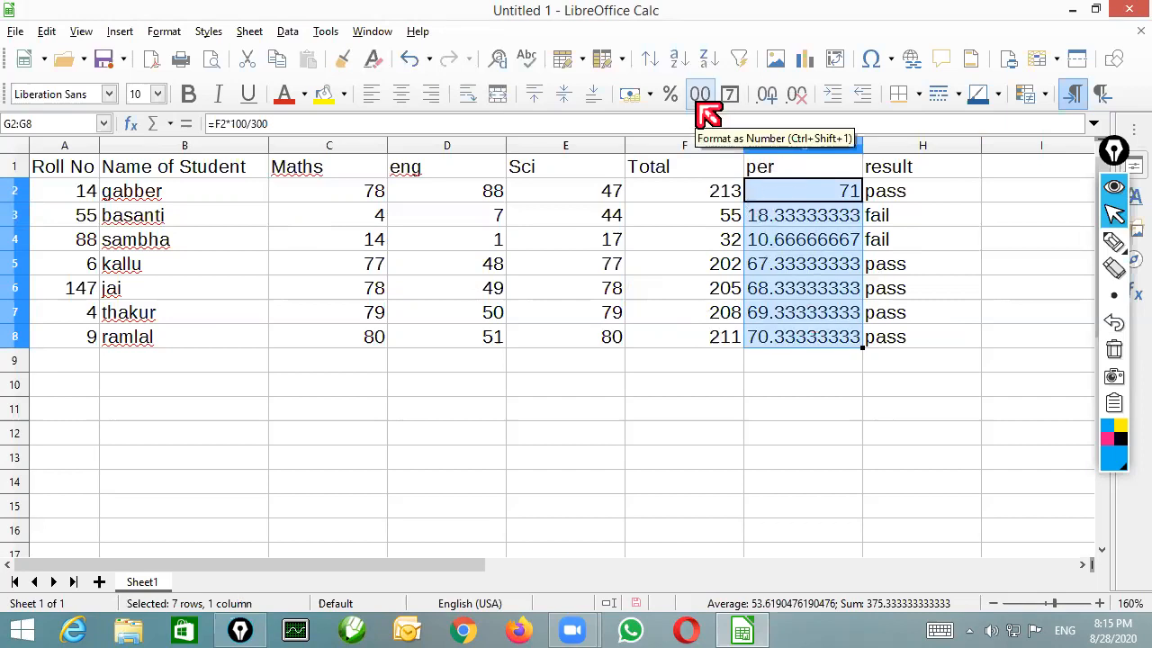
click(780, 96)
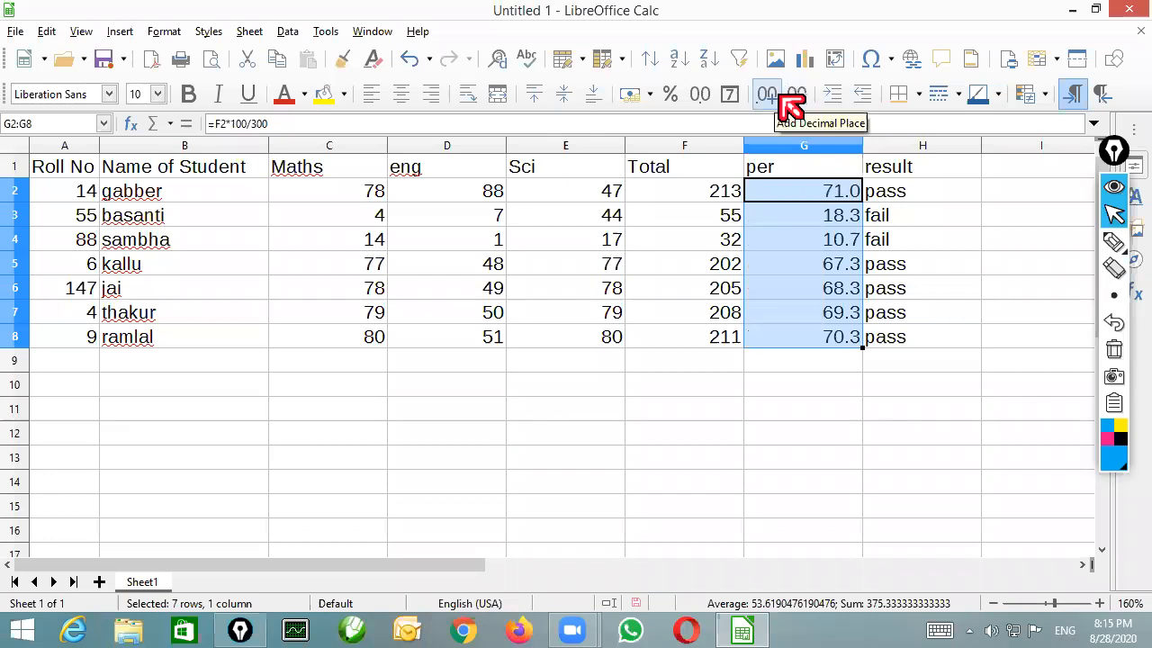
click(780, 96)
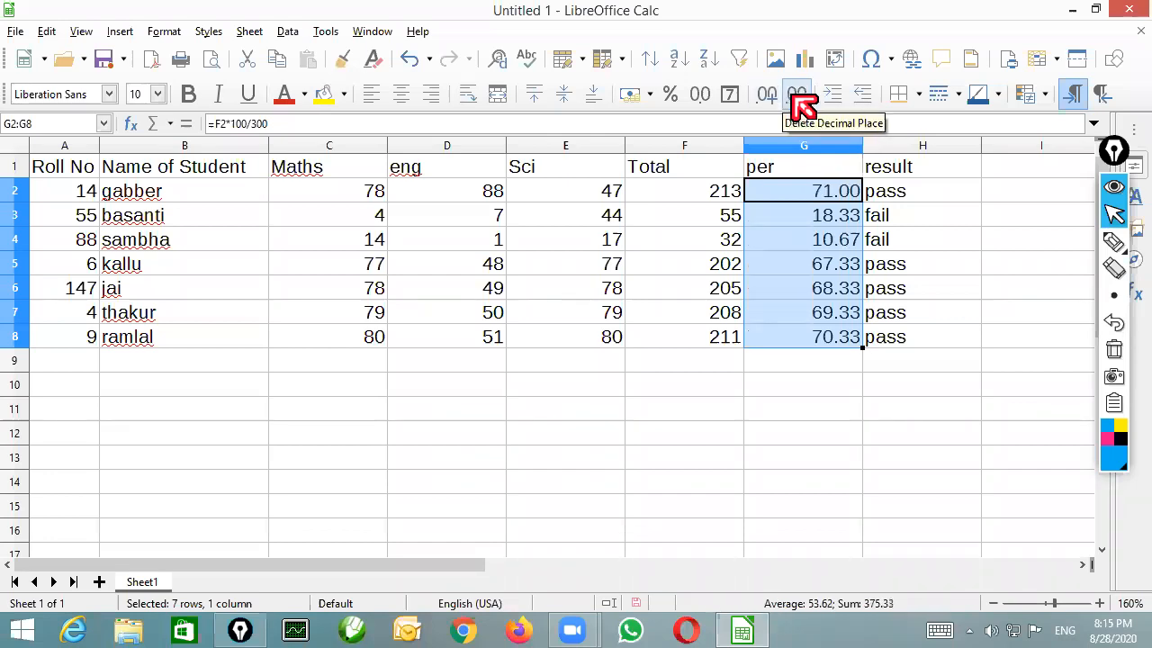
click(792, 97)
click(792, 98)
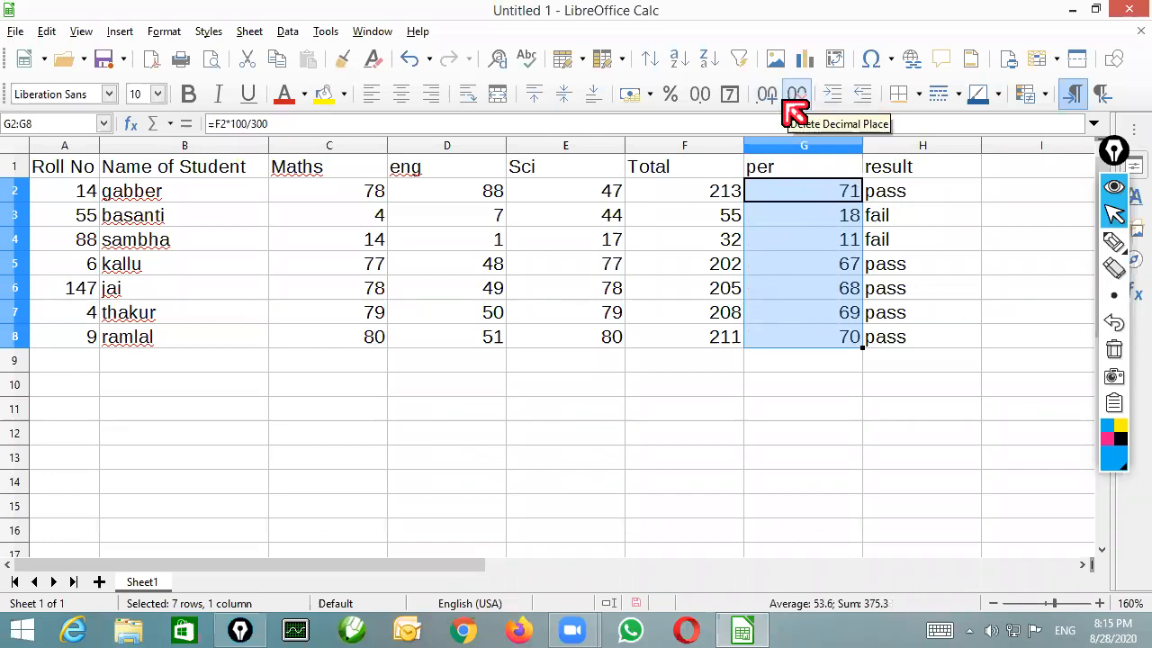
click(779, 97)
click(779, 99)
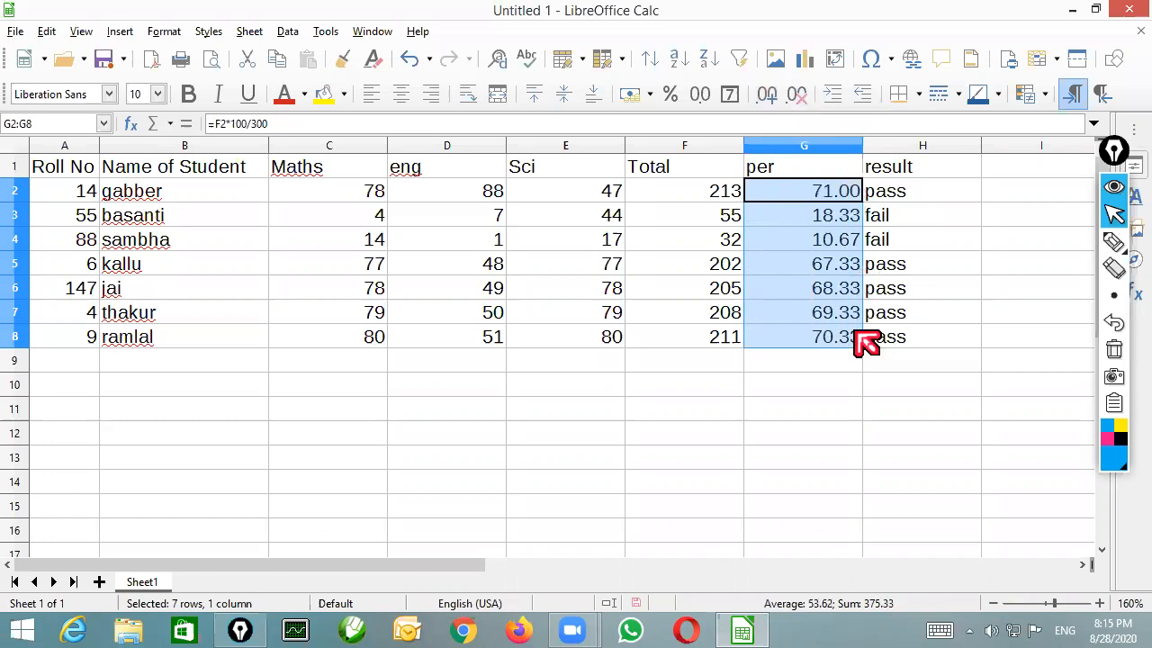
Narrow column B slightly, and insert an empty column after the Sci column
drag(269, 145, 260, 145)
click(601, 225)
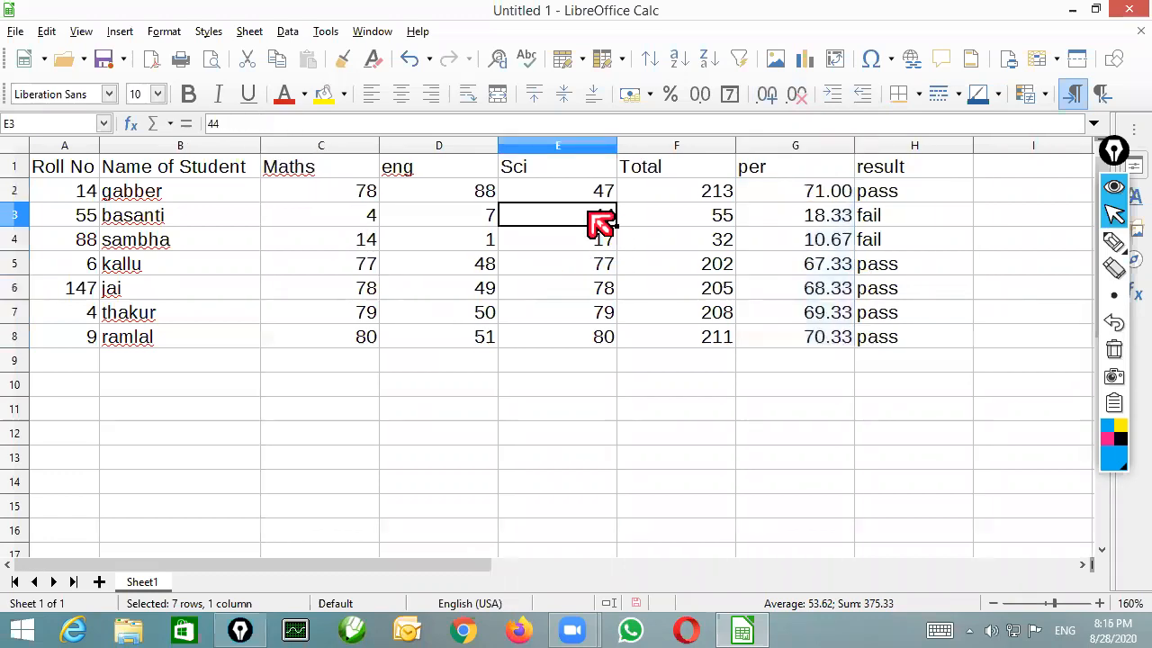
click(590, 196)
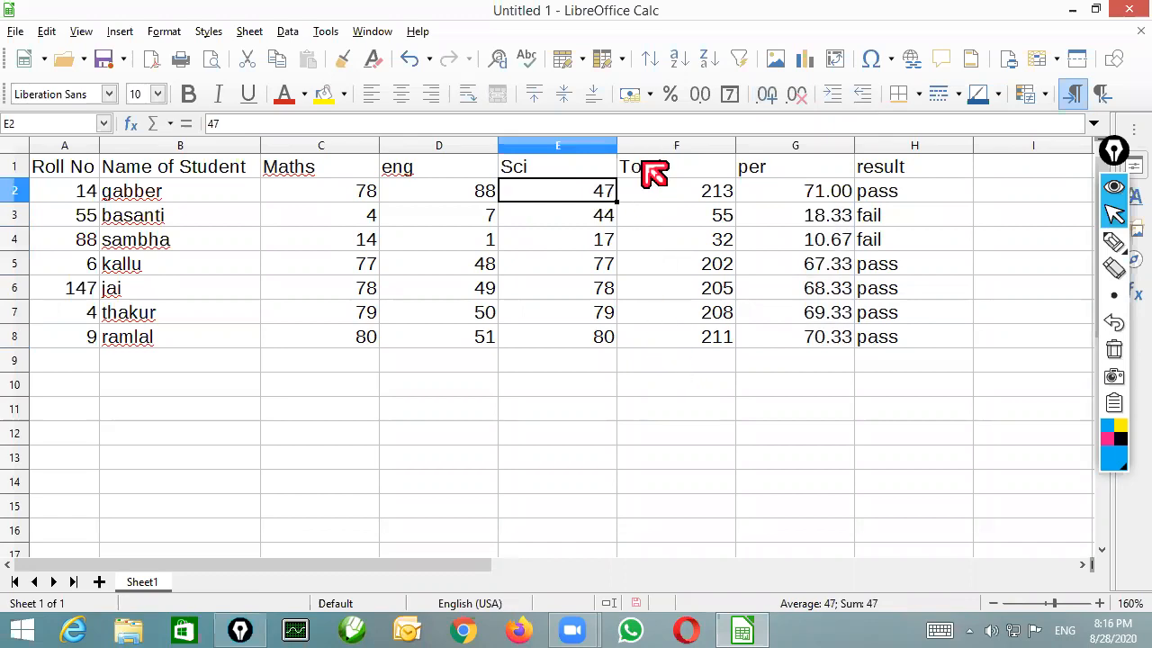
click(598, 169)
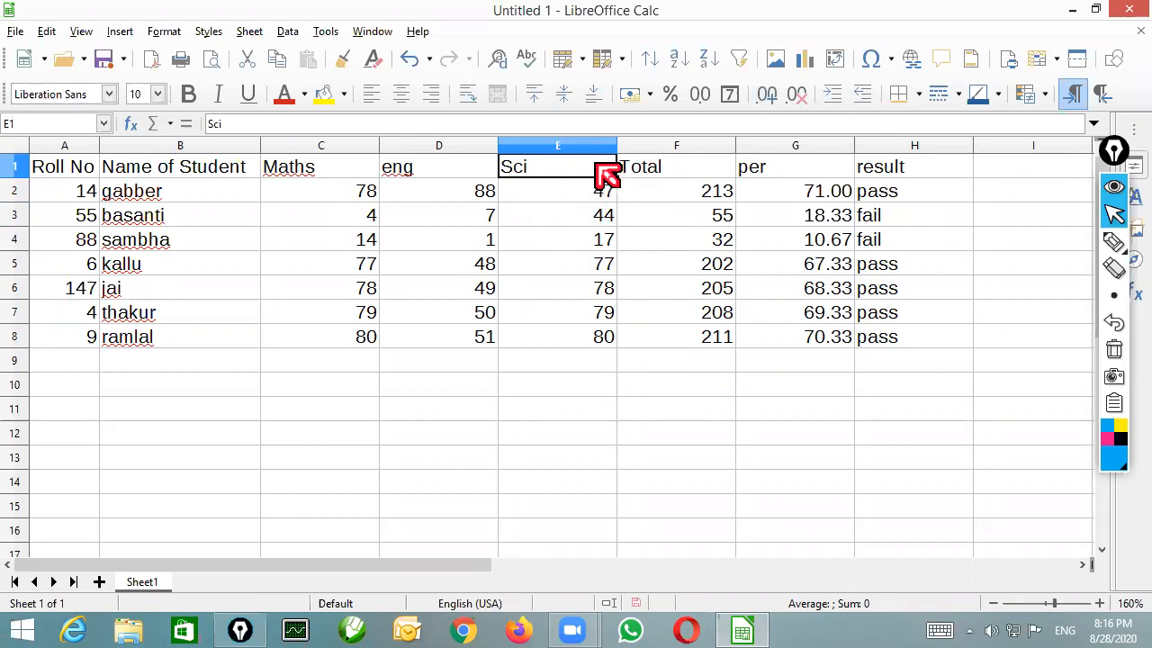
right_click(588, 150)
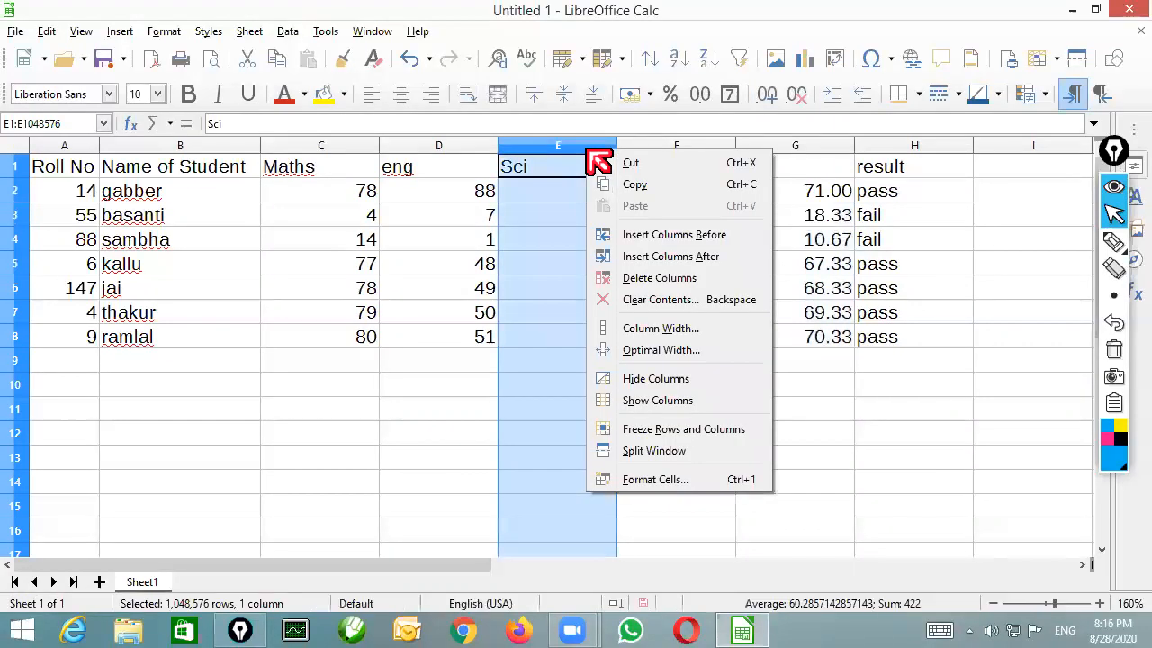
click(672, 259)
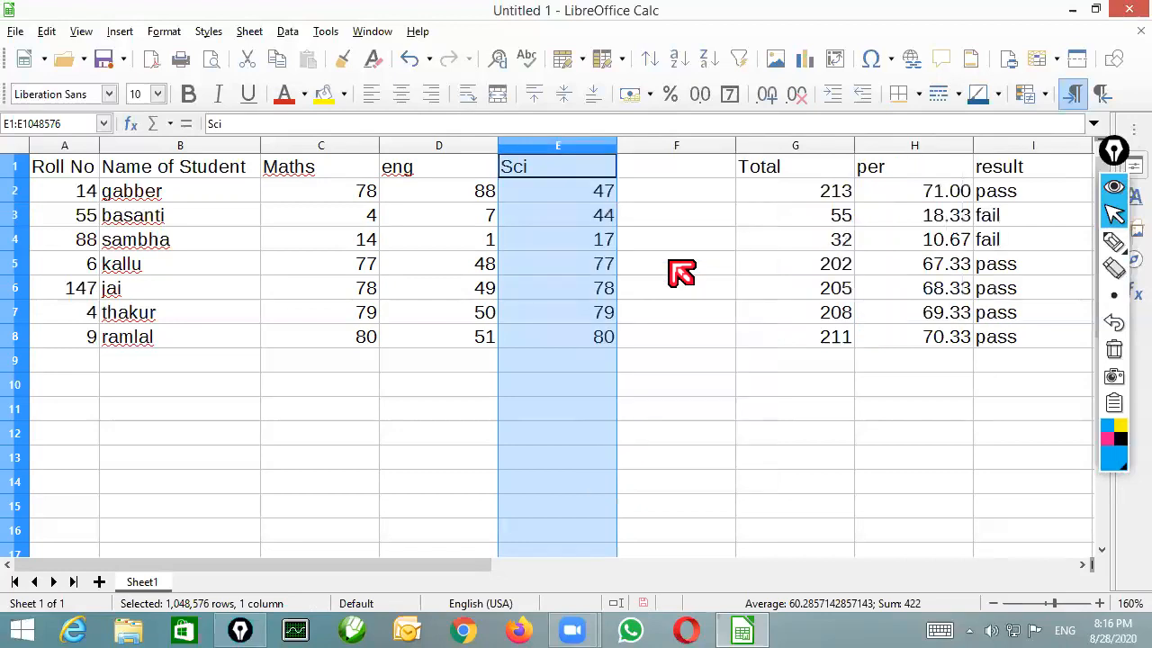
Insert an empty row above the first student's row, directly under the headings
click(677, 196)
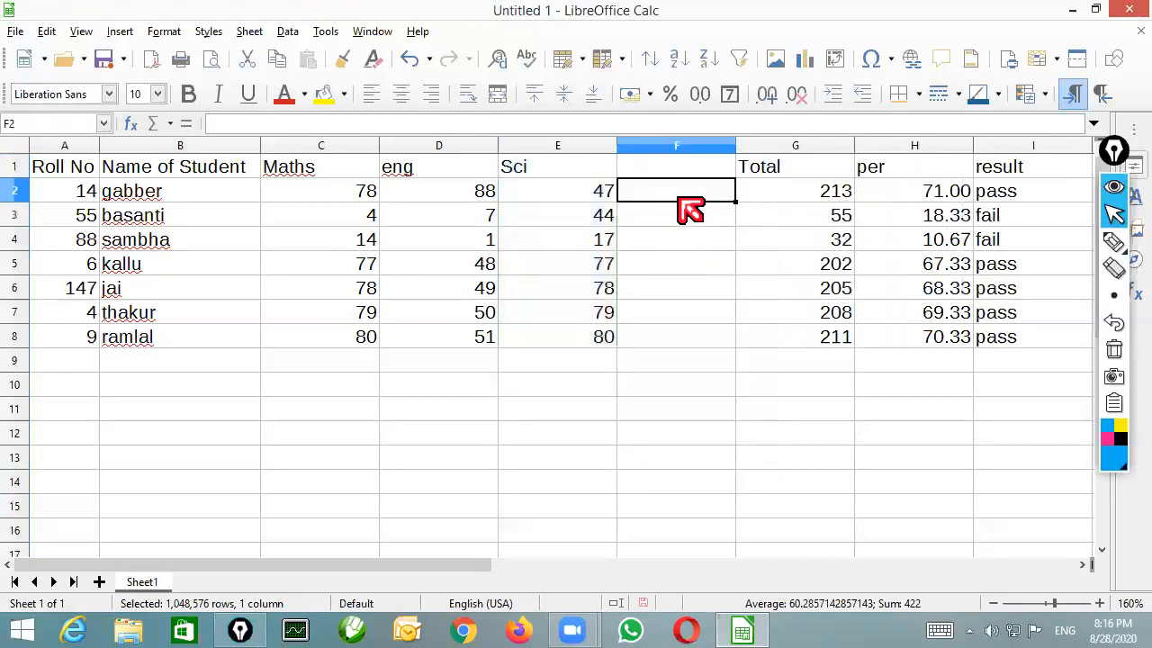
click(568, 190)
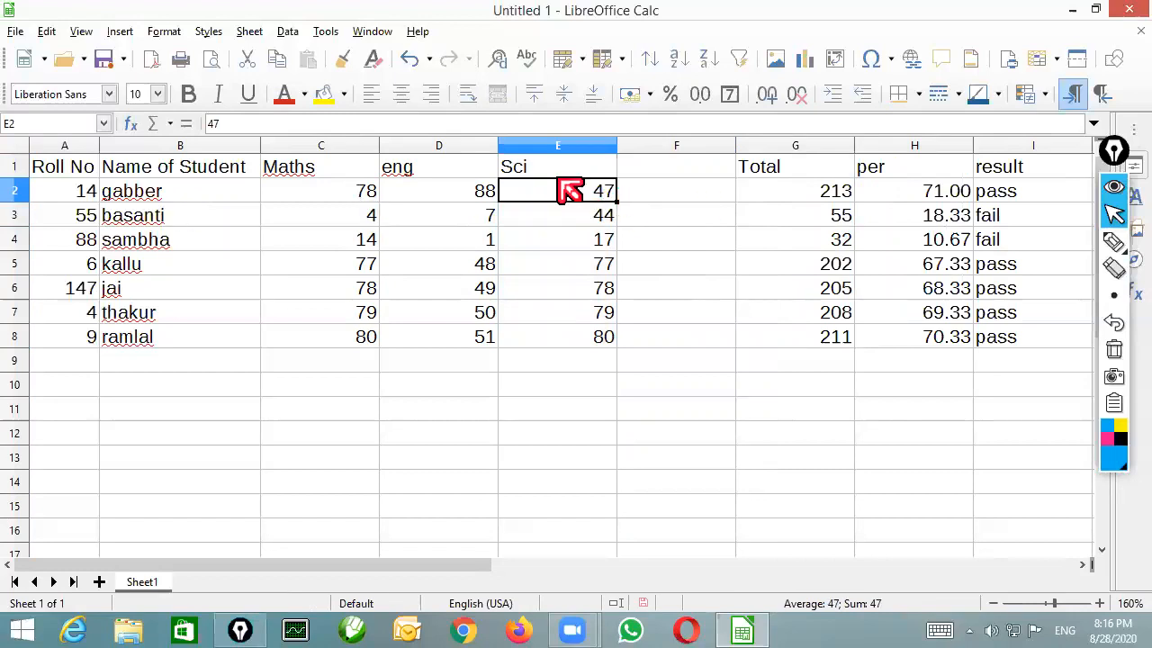
click(554, 169)
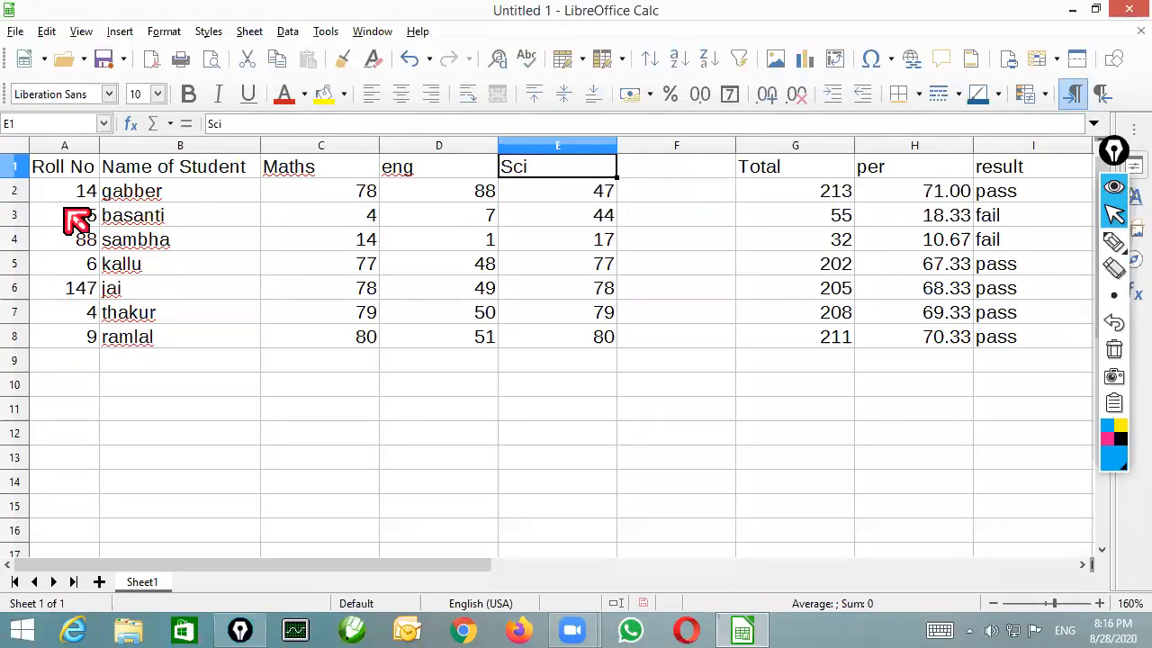
right_click(24, 194)
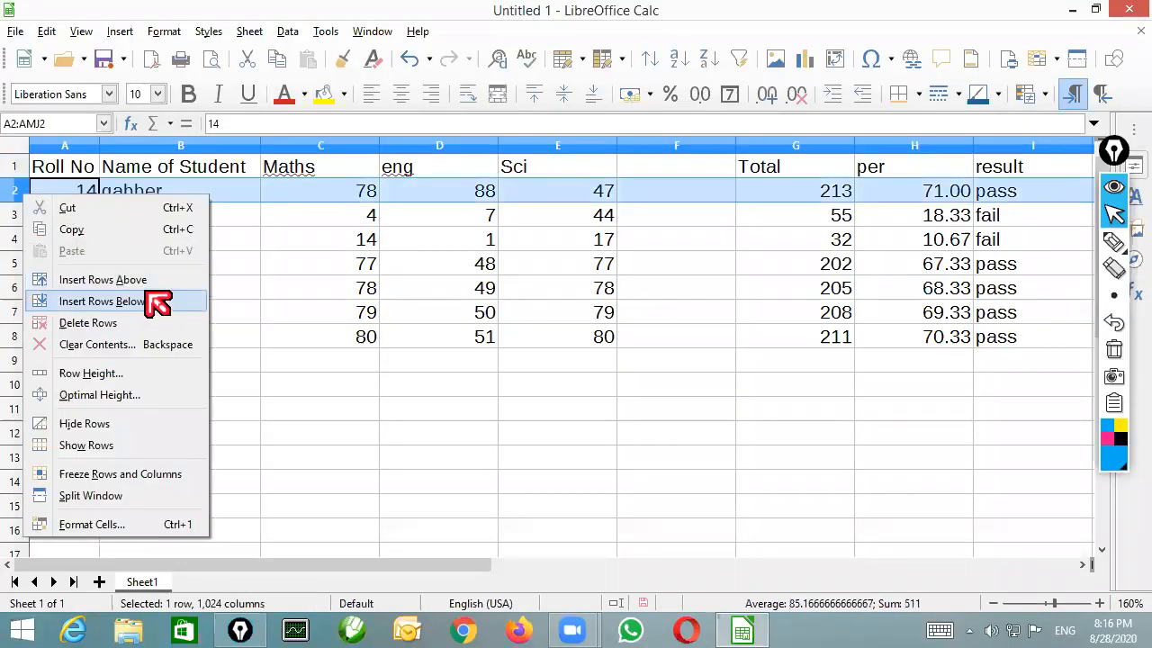
click(149, 281)
Enter the subheadings theory in E2 and practical in F2, and merge and centre the Sci heading across E1:F1
click(544, 193)
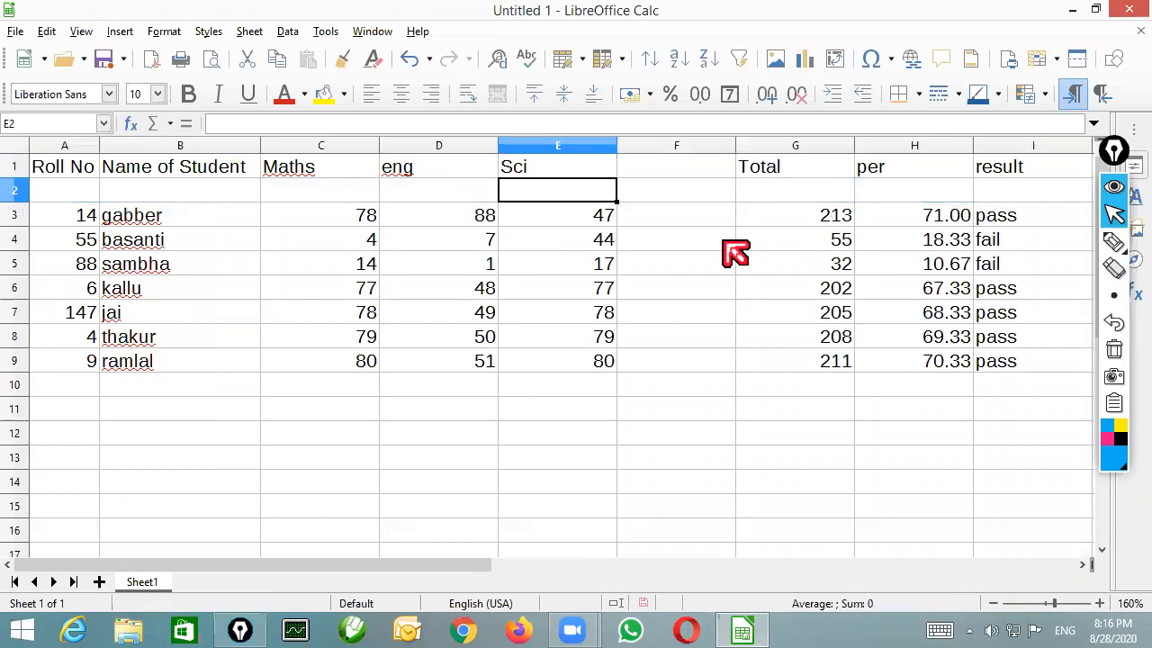
text(th)
text(ory)
key(BackSpace)
key(BackSpace)
key(BackSpace)
text(eory)
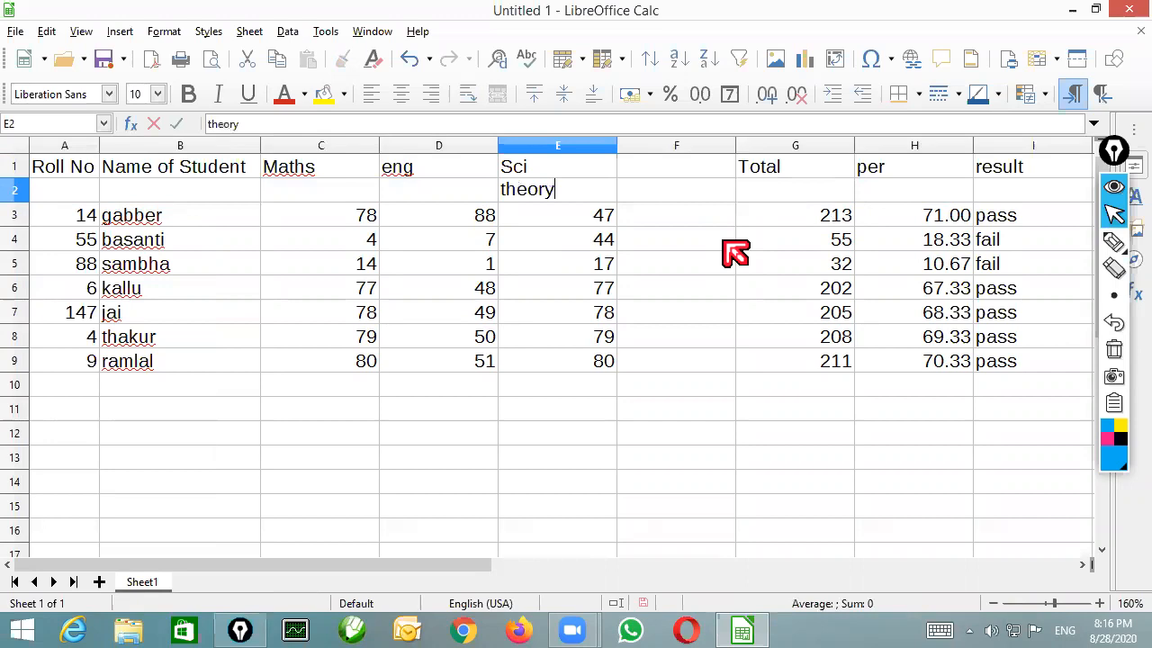
key(Tab)
text(practical)
drag(574, 170, 651, 168)
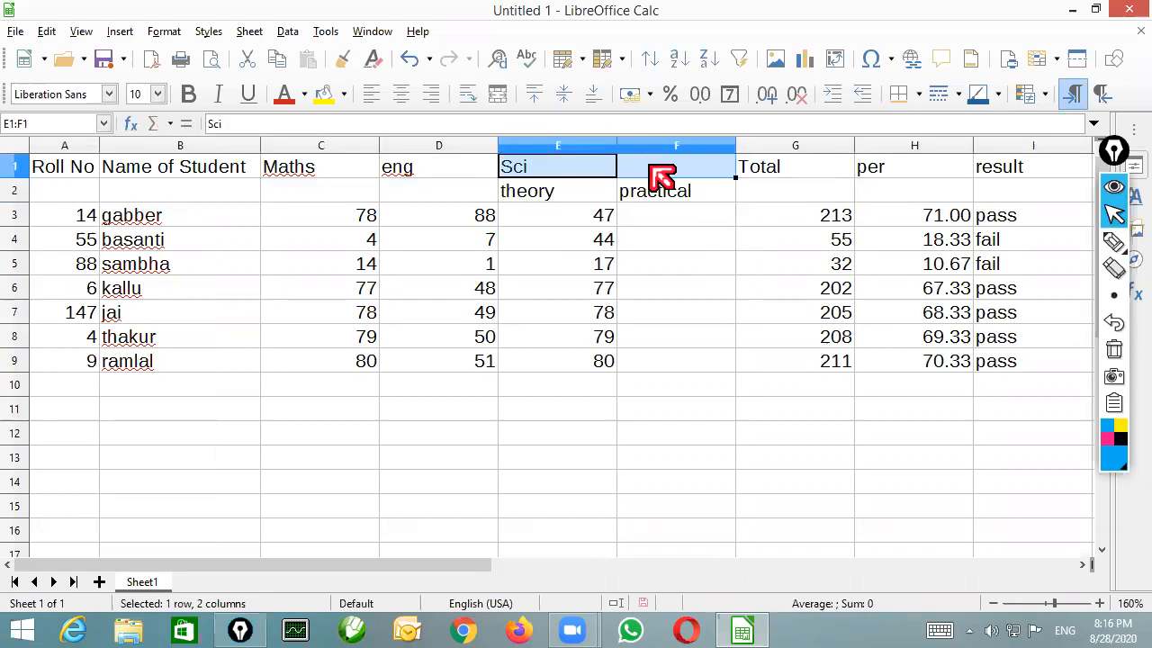
click(496, 94)
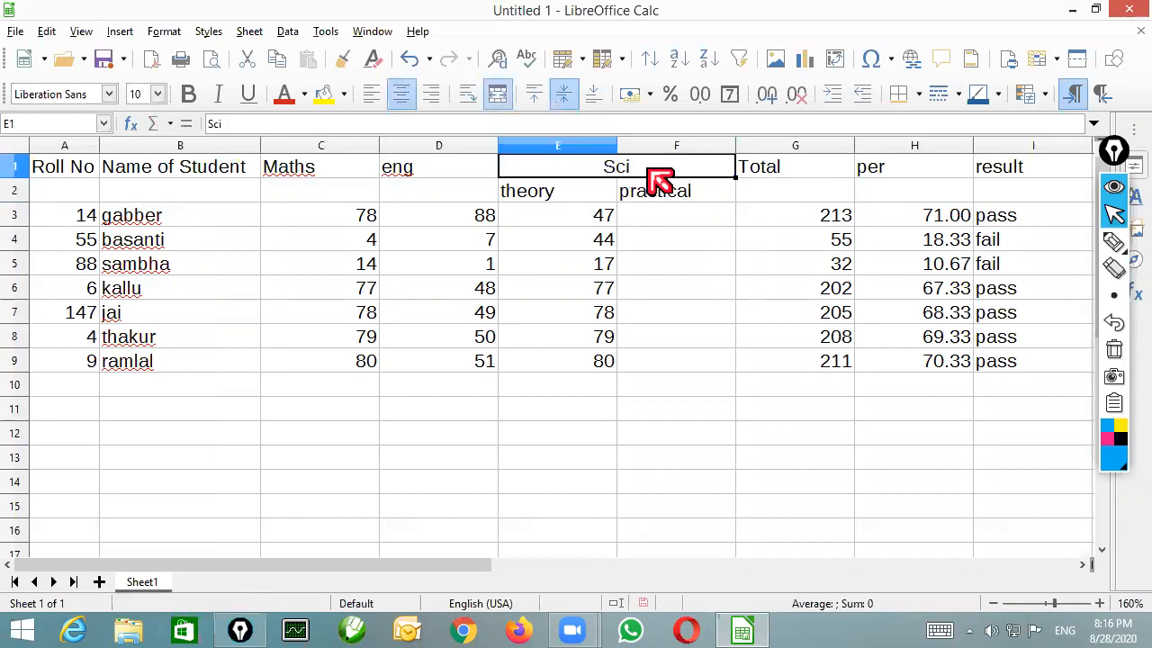
Replace the last four students' Sci theory marks in E6:E9 with 4, 45, 25 and 44
click(662, 216)
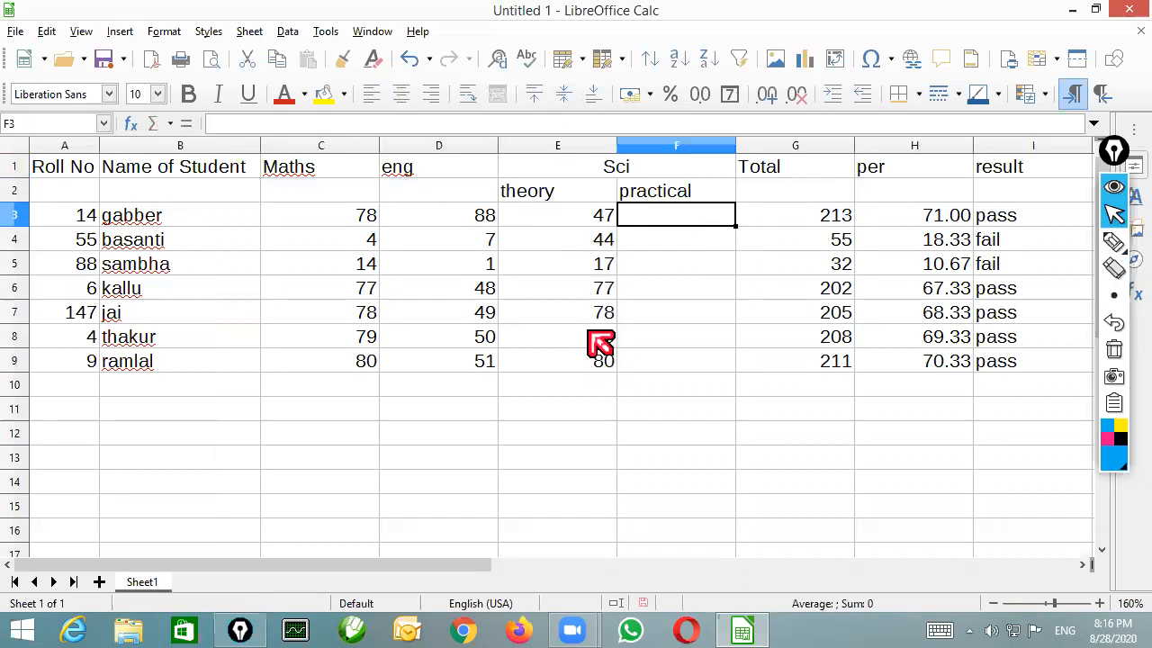
click(590, 289)
text(4)
key(Return)
text(88)
key(BackSpace)
key(BackSpace)
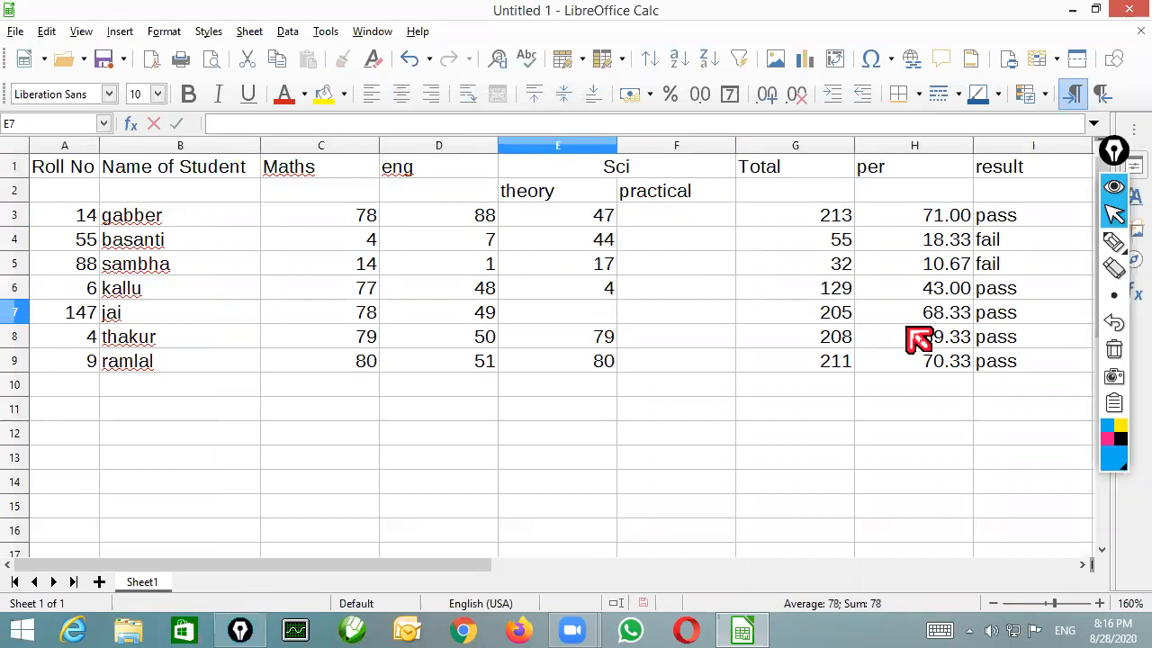
text(45)
key(Return)
text(25)
key(Return)
text(44)
key(Tab)
Enter the practical marks 20, 11, 21 and 14 in F3:F6, and fill the series from F6 down to F9
key(Up)
key(Up)
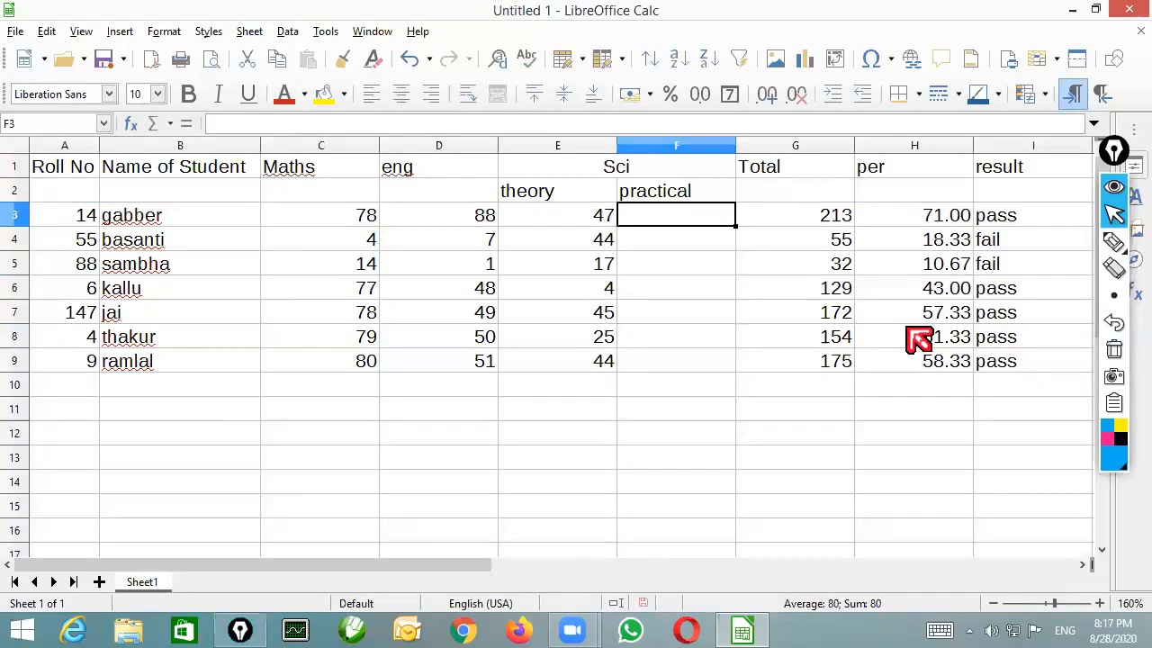
text(20)
key(Return)
text(11)
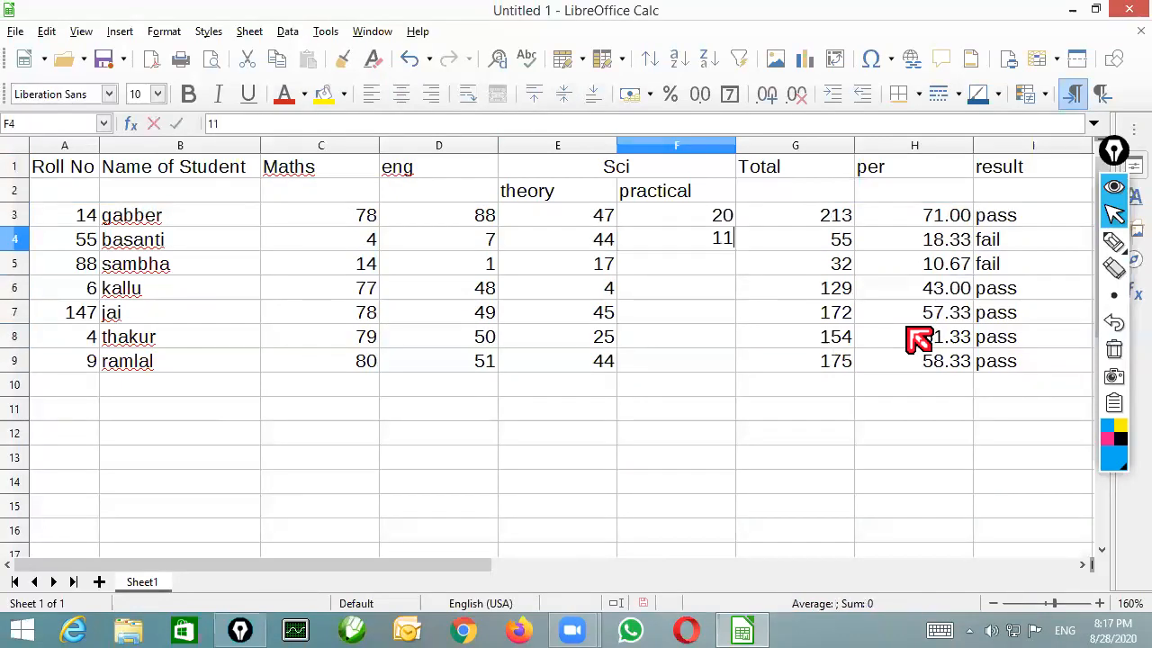
key(Return)
text(21)
key(Return)
text(14)
key(Return)
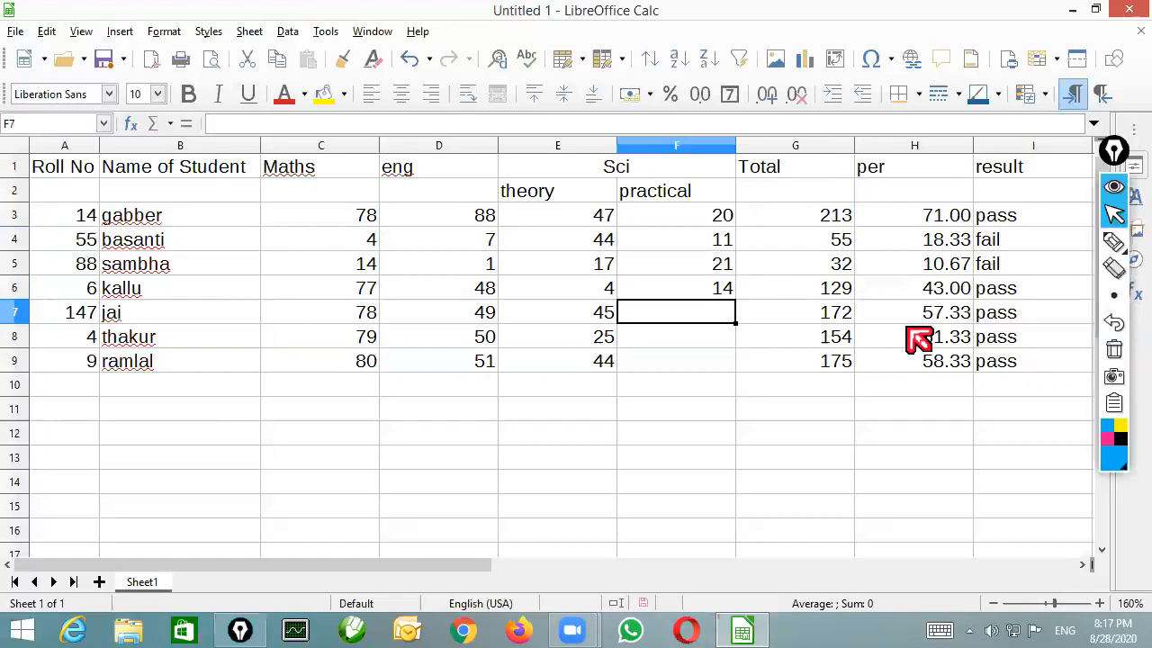
click(721, 299)
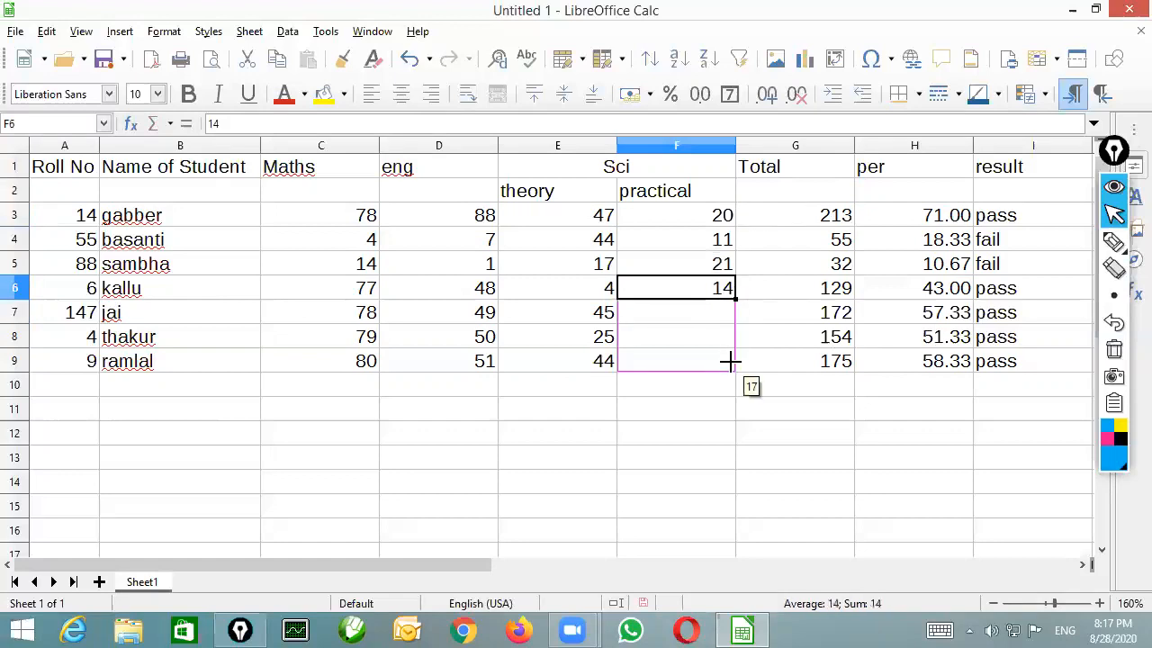
drag(728, 361, 730, 363)
Change the total formula in G3 to =SUM(C3:F3) and fill it down to G9
click(819, 216)
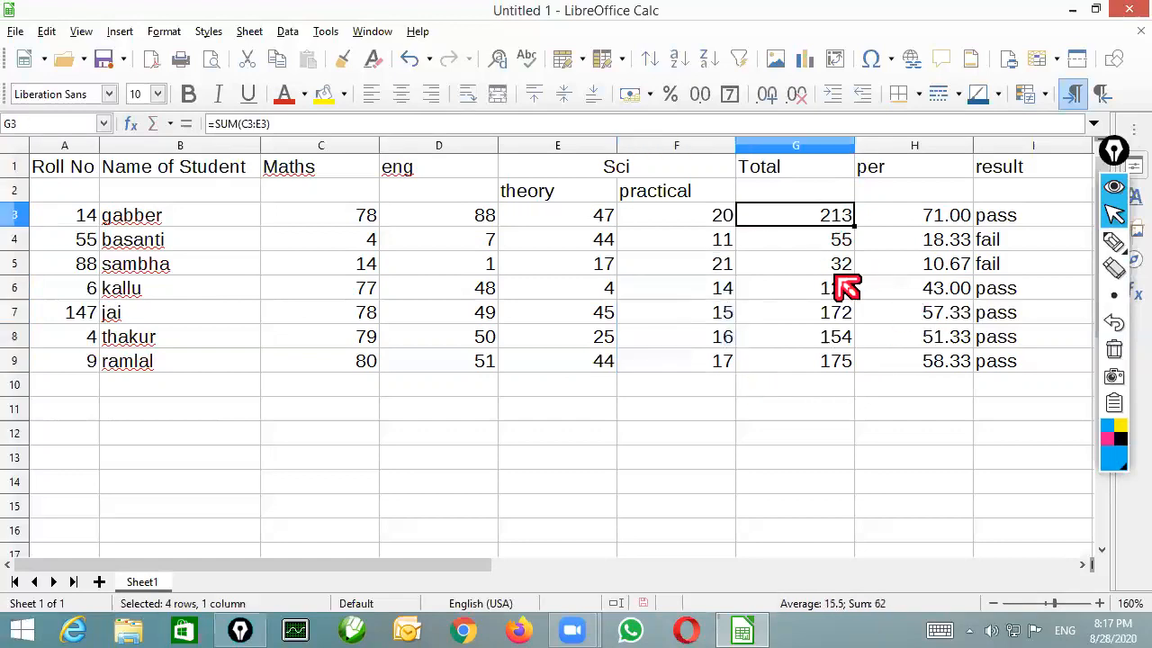
key(F2)
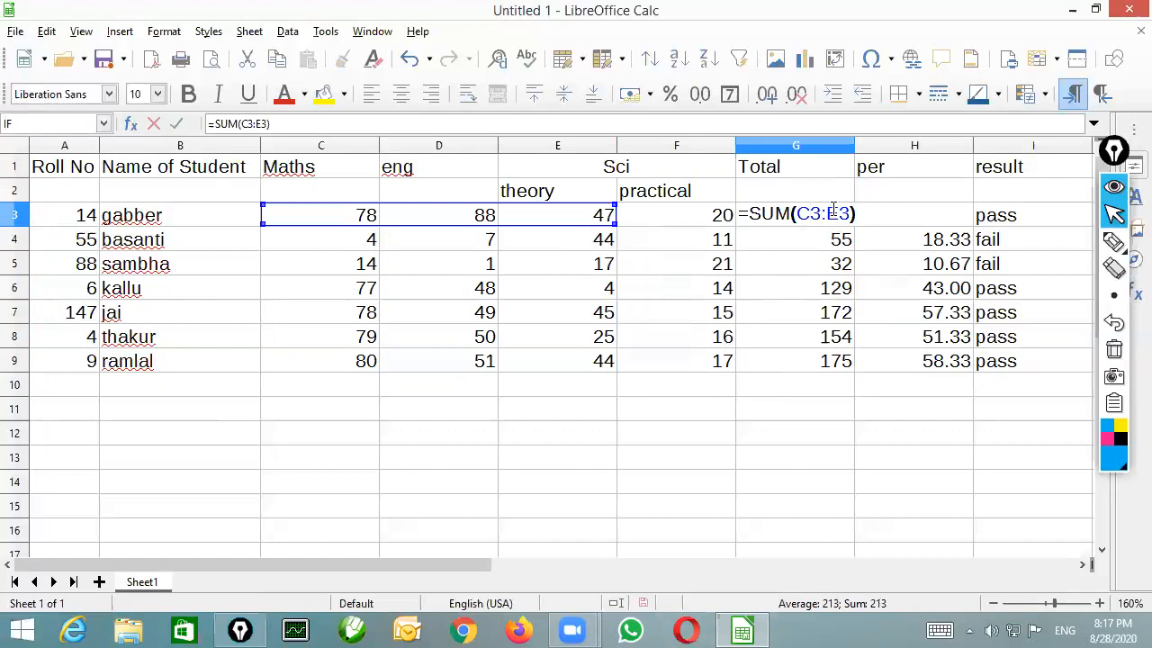
click(835, 213)
key(BackSpace)
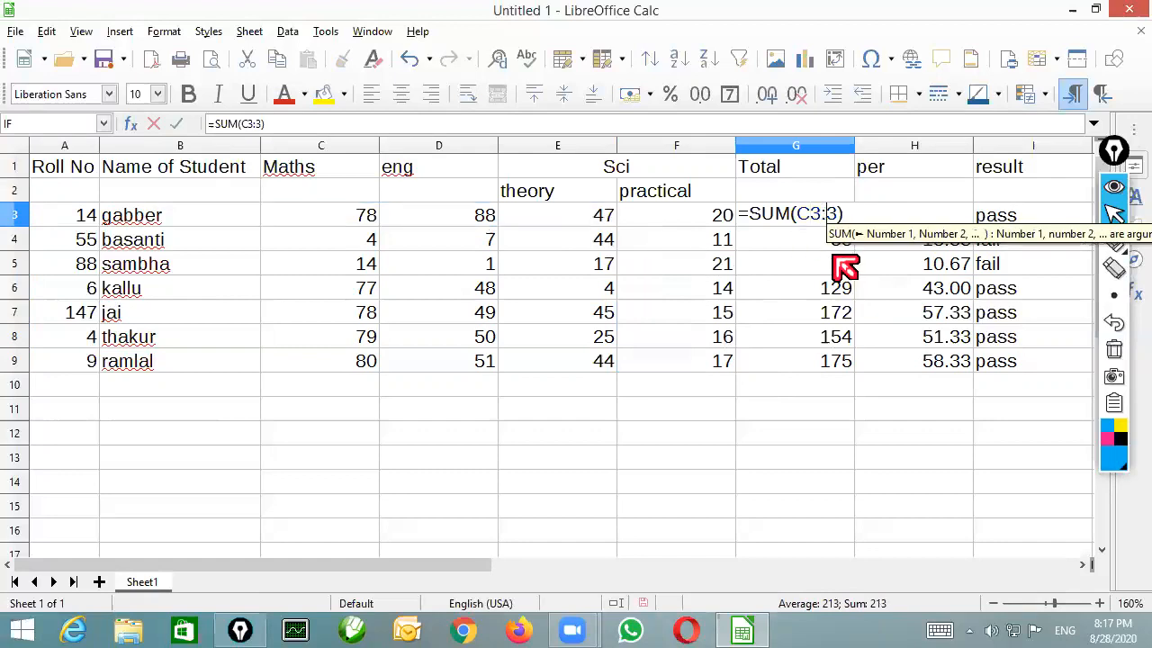
text(f)
key(Return)
click(846, 219)
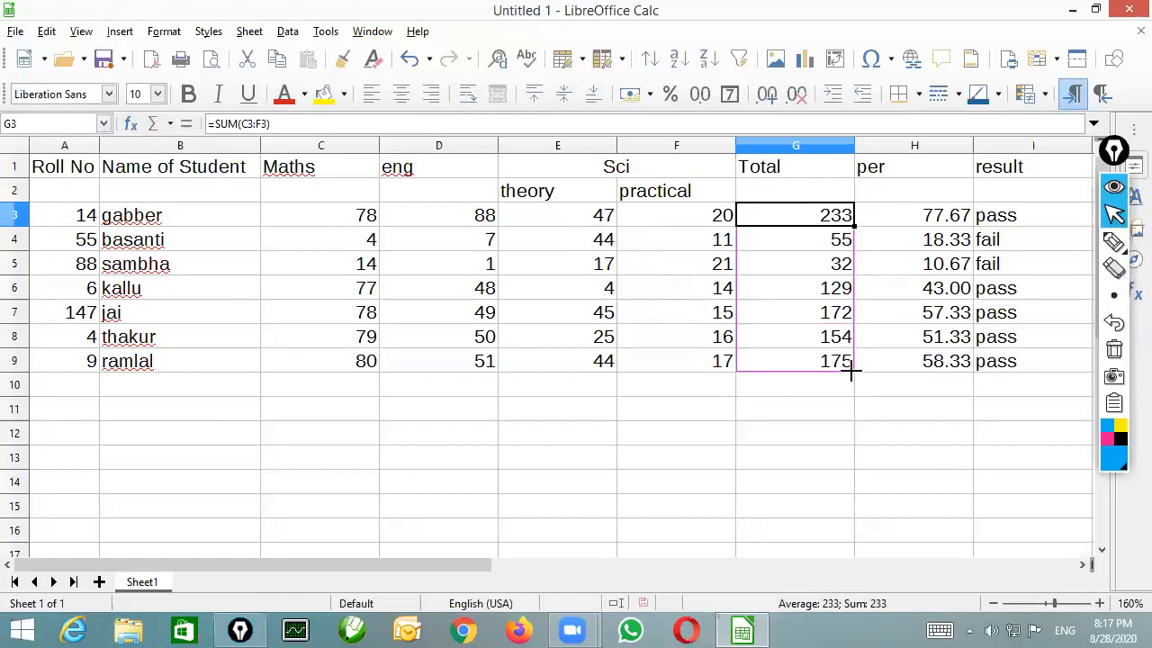
drag(850, 369, 850, 369)
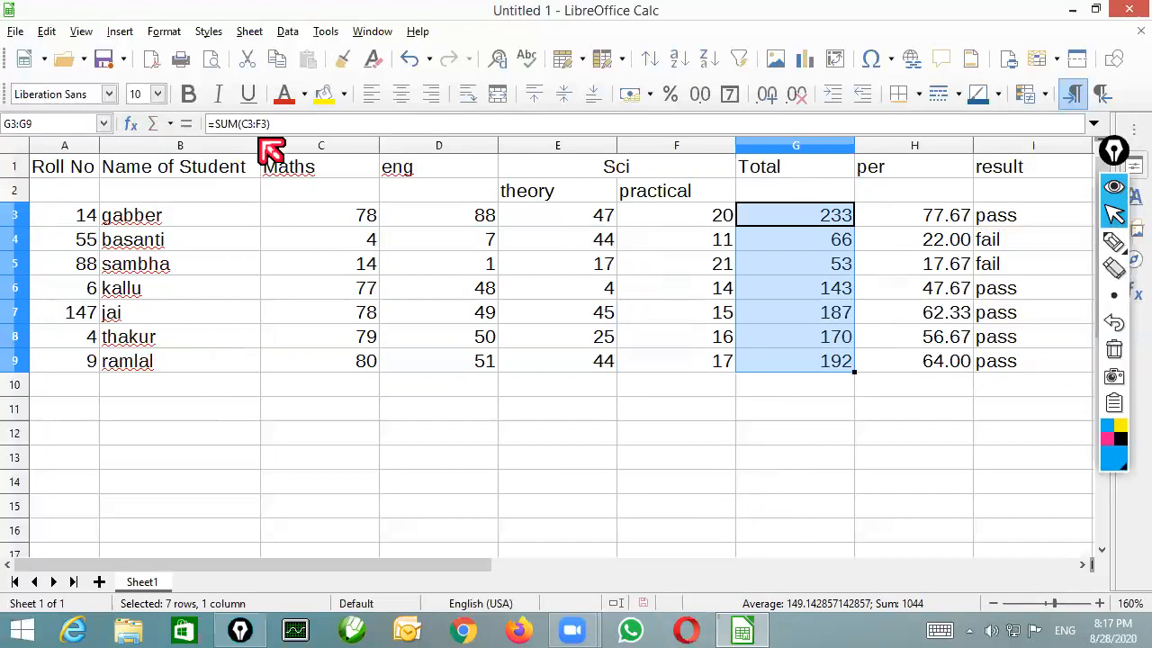
Narrow column B to fit its Name of Student heading, and insert an empty row above the heading row
drag(258, 145, 251, 145)
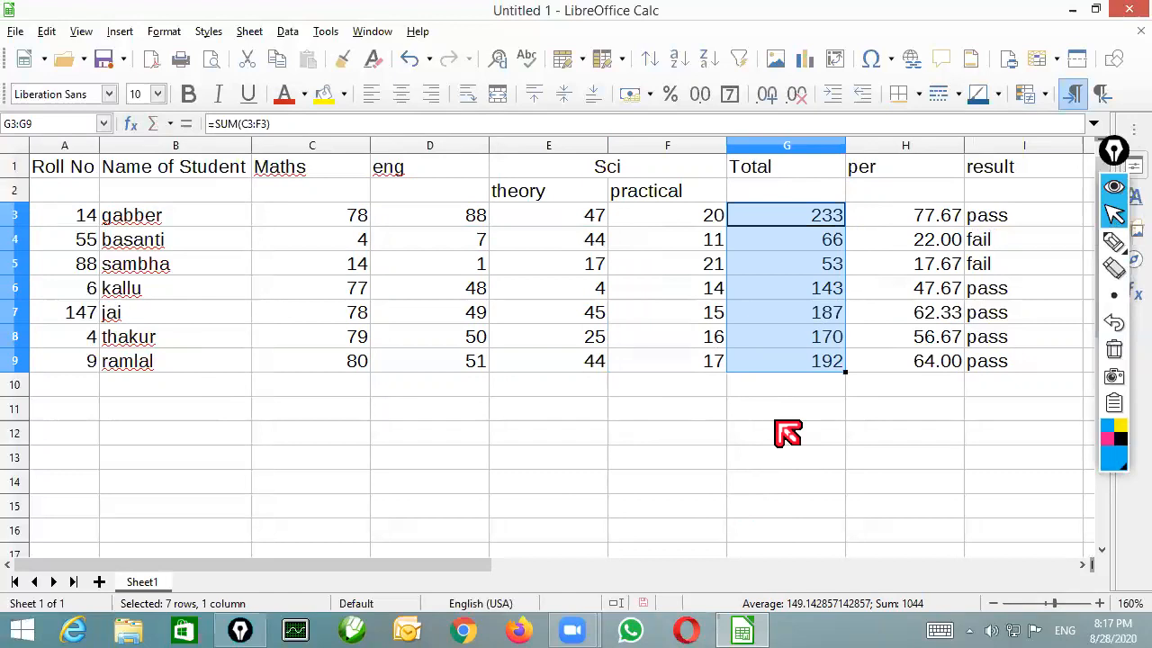
click(410, 342)
right_click(20, 171)
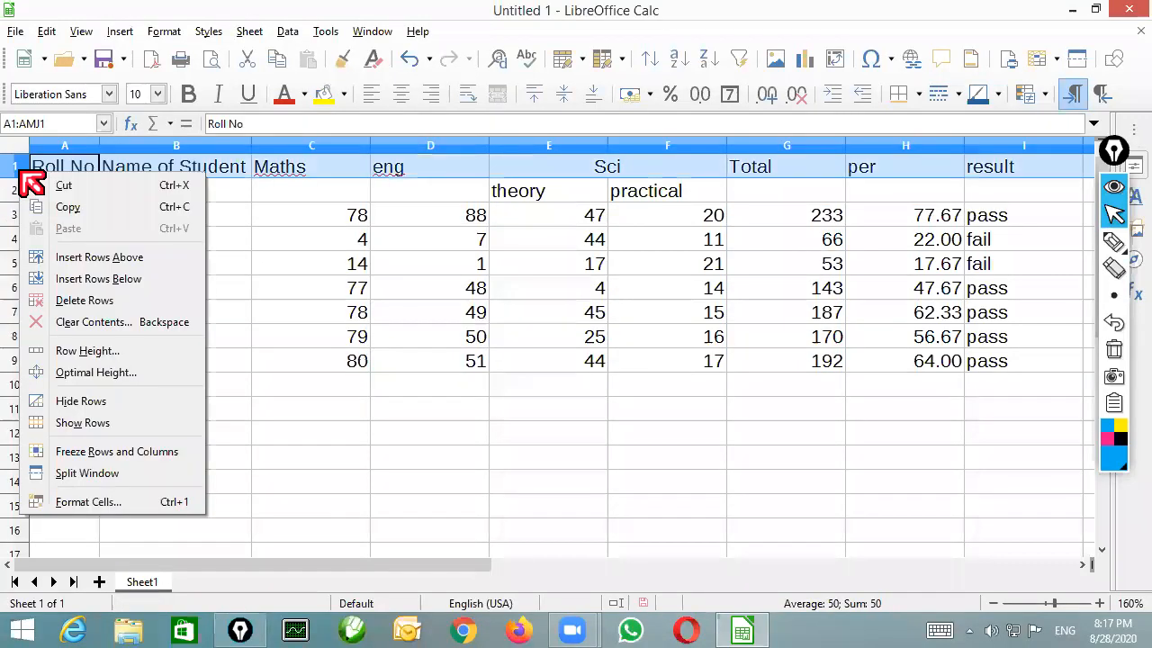
click(126, 259)
Merge and center cells A1:I1 and enter the title RAMGARD PUB SCHOOL in them
drag(90, 169, 992, 171)
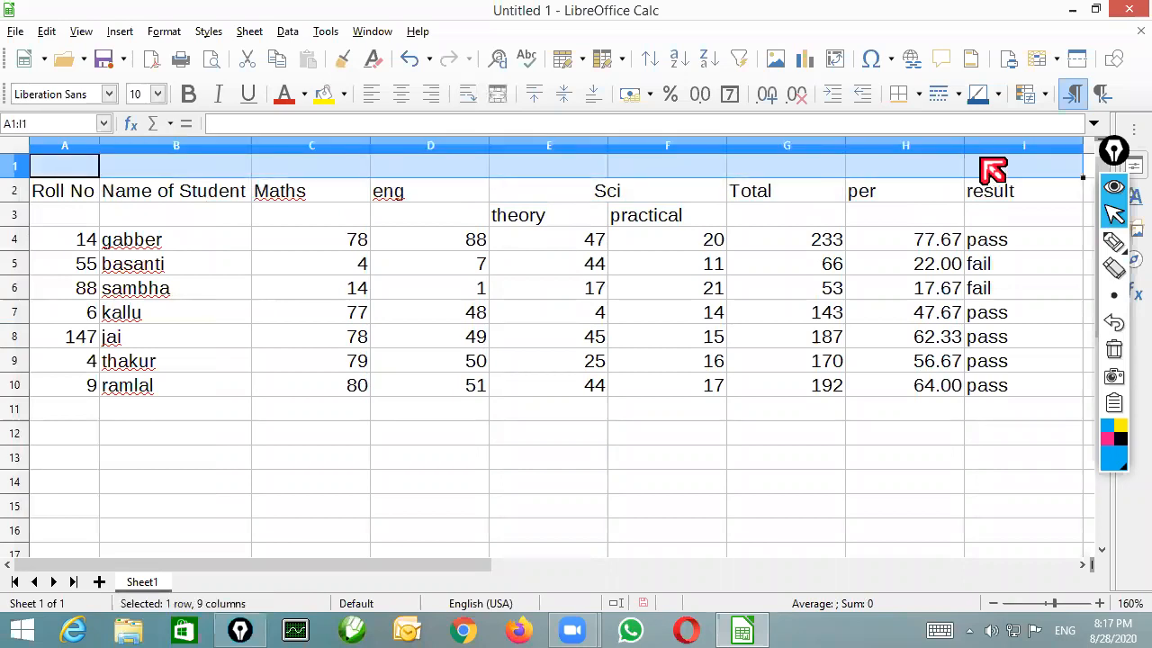
click(501, 97)
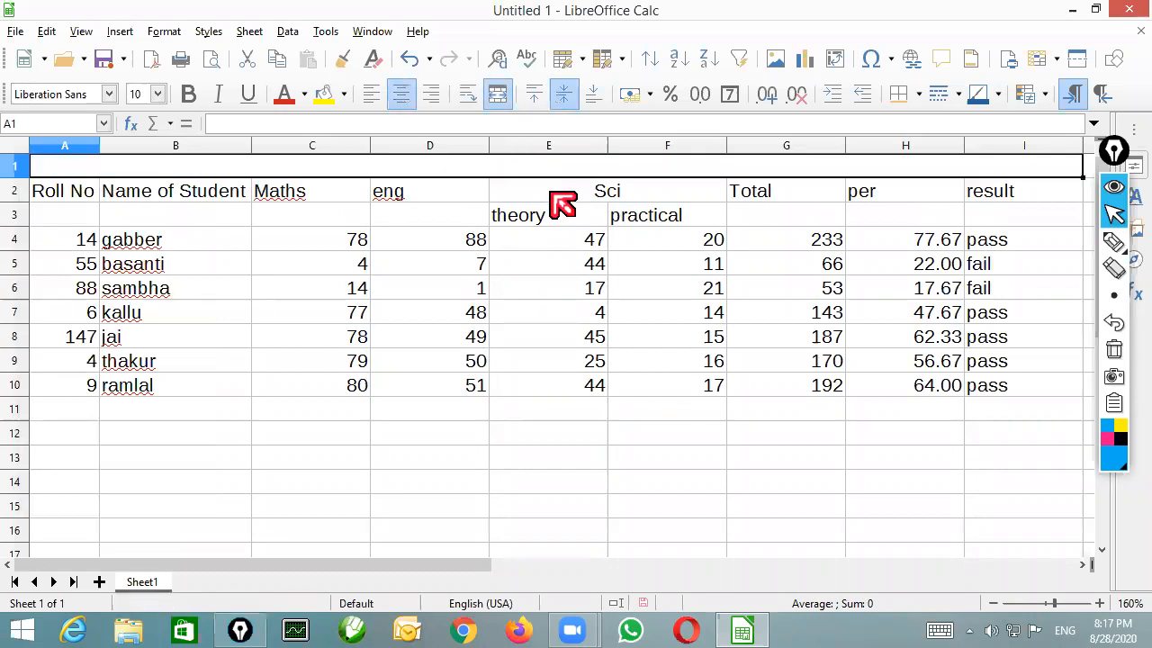
text(RAMGARD )
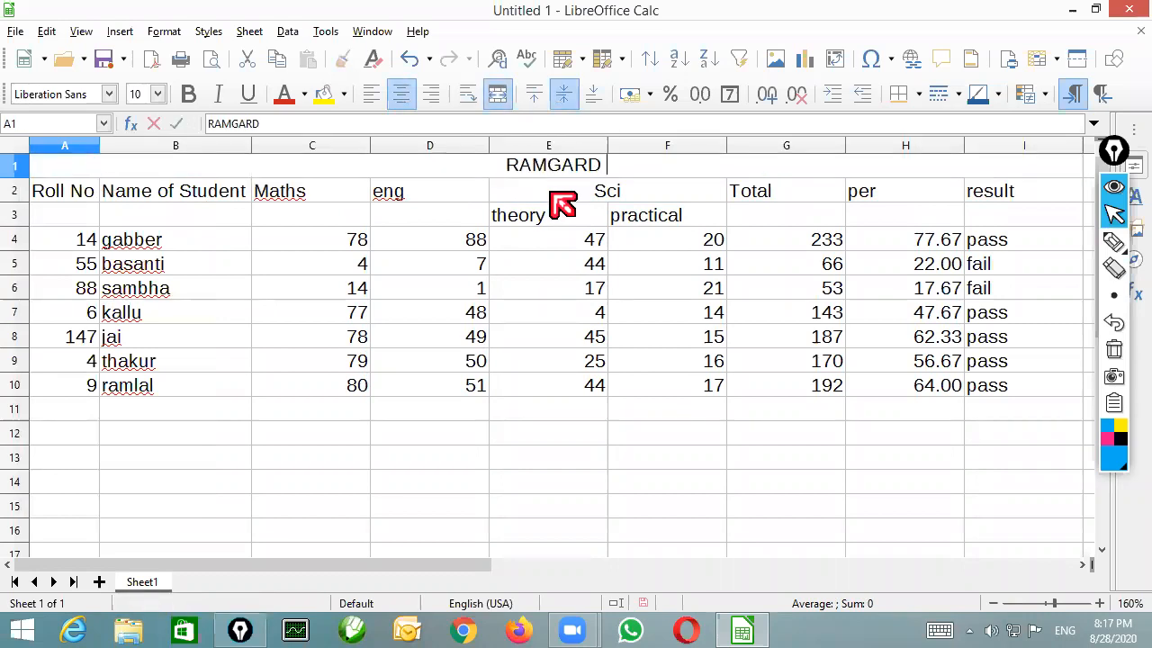
text(PUB SCHOOL)
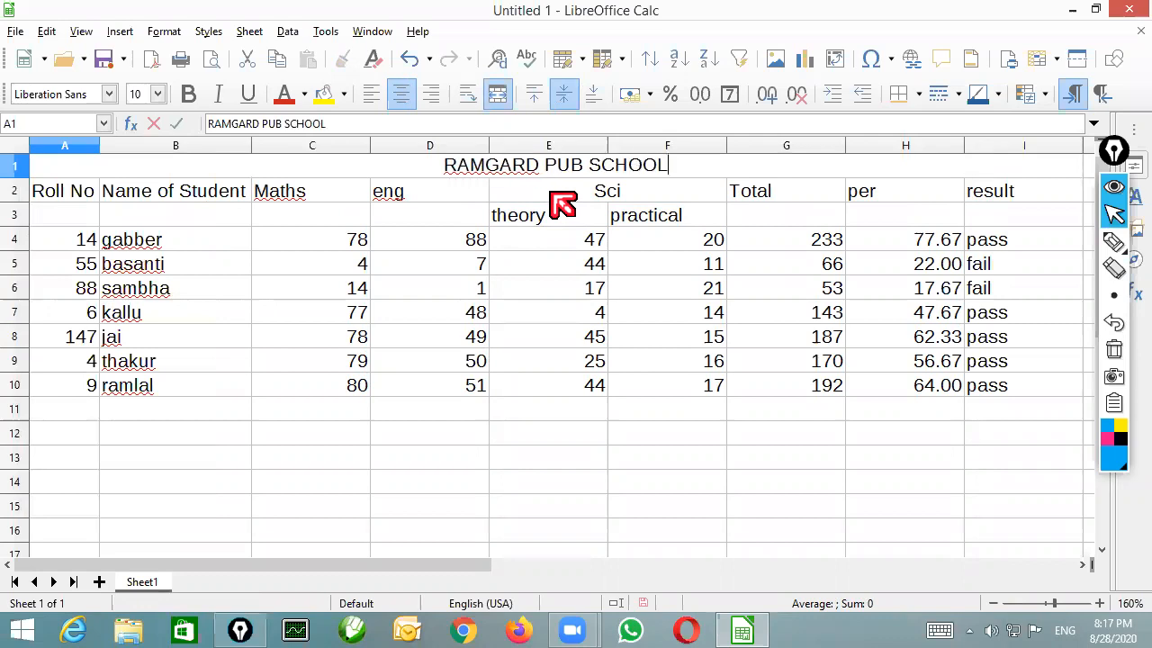
key(Return)
key(Up)
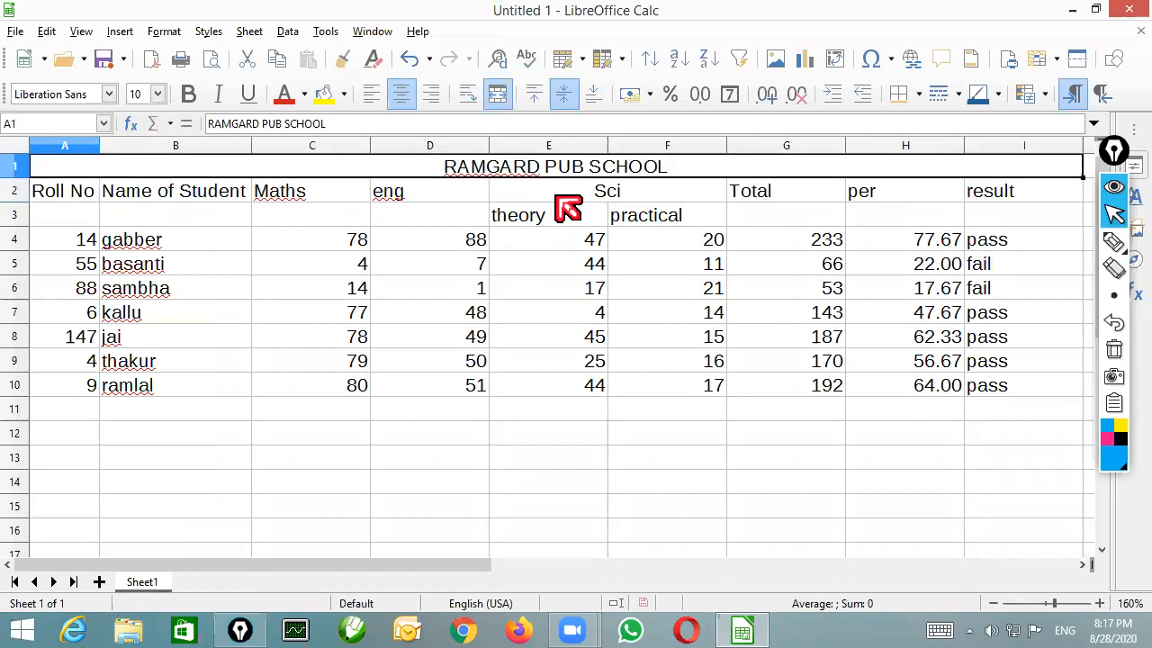
Format the title in size 15, bold, underlined and purple, with an orange cell background
click(158, 94)
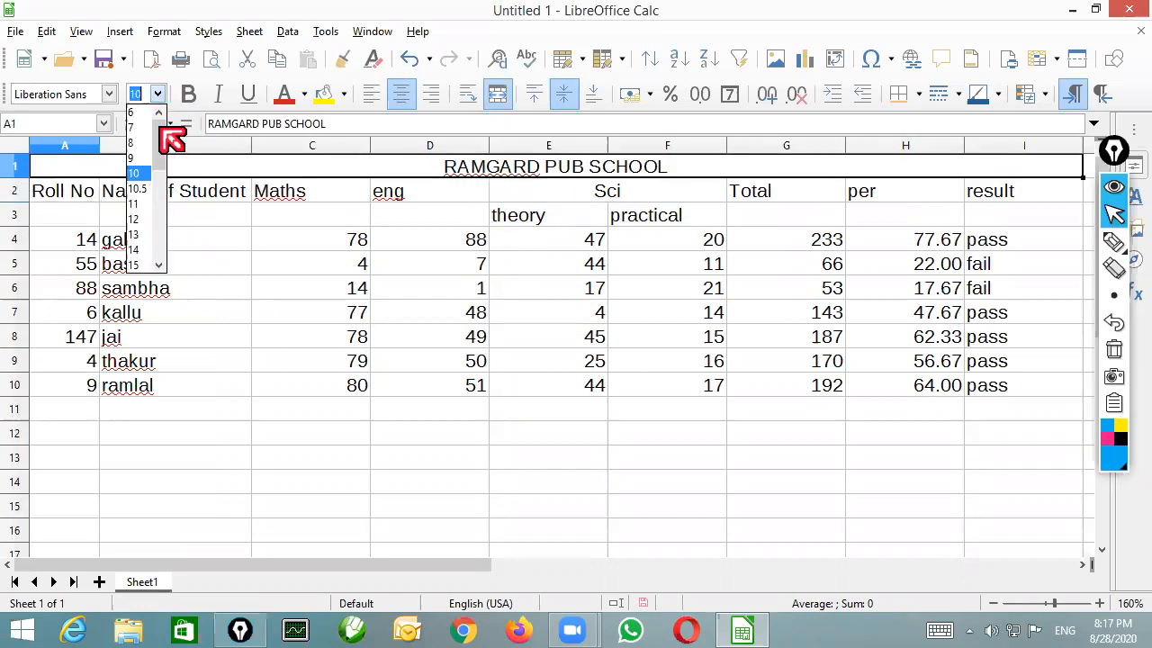
click(144, 264)
click(200, 95)
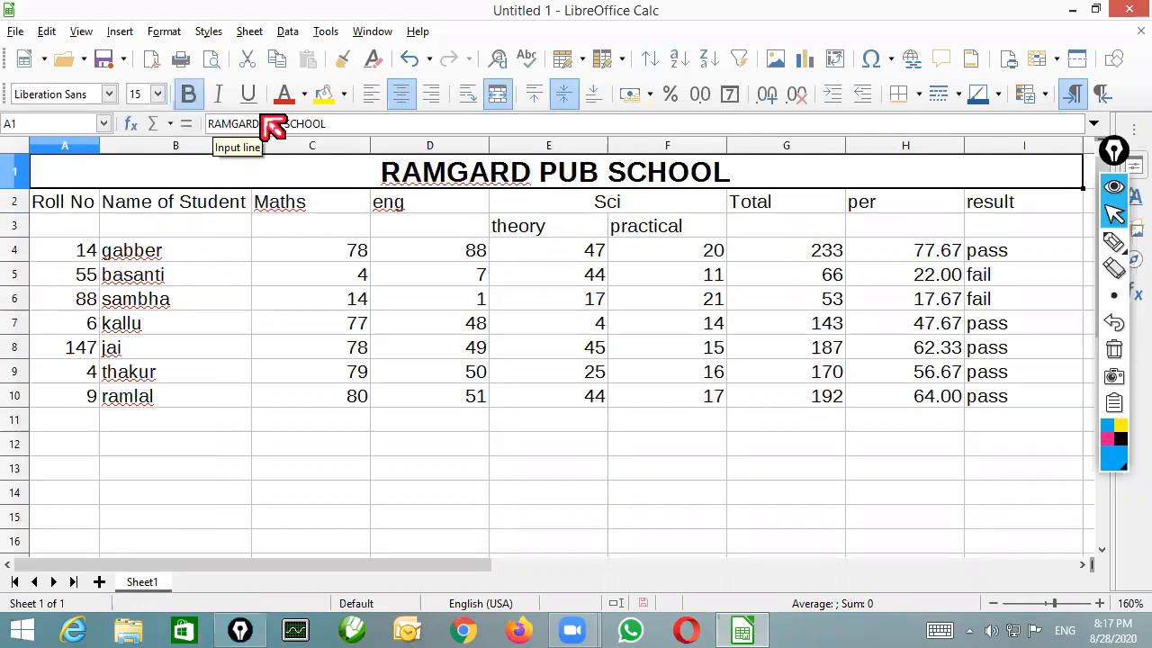
click(306, 96)
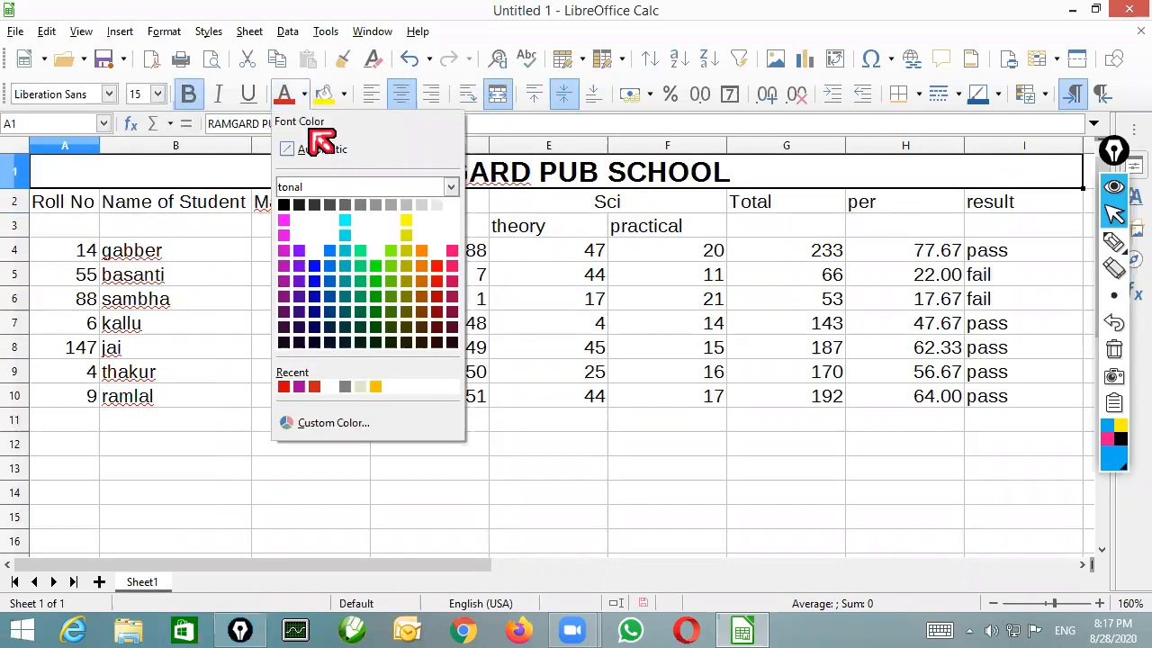
click(290, 310)
click(249, 93)
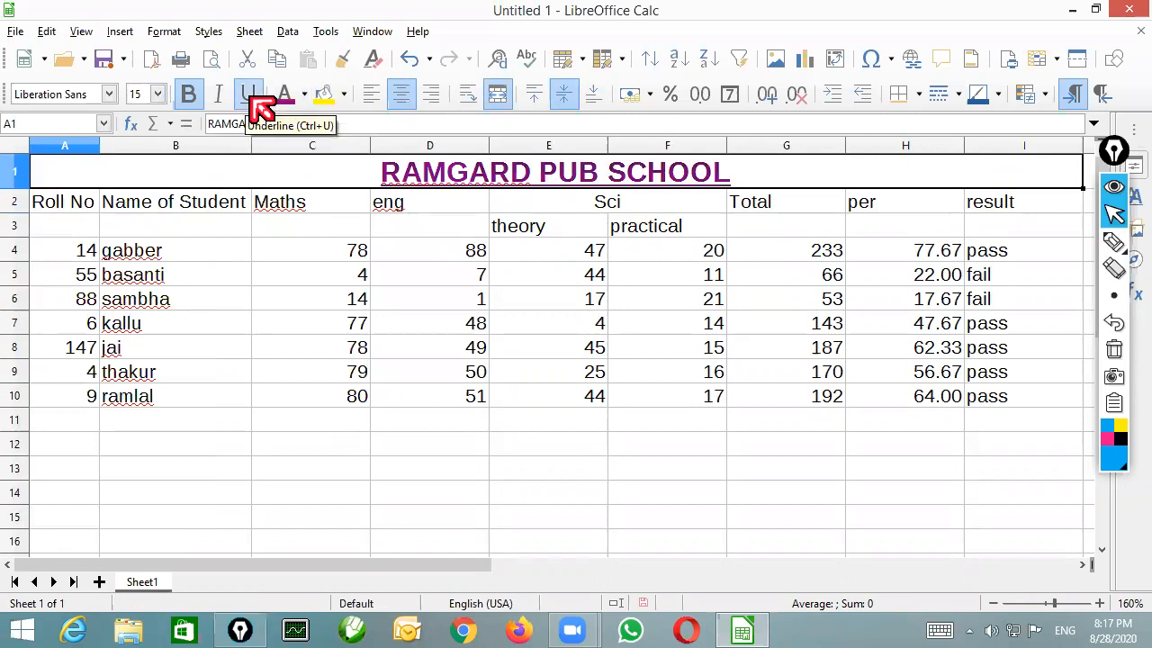
click(345, 94)
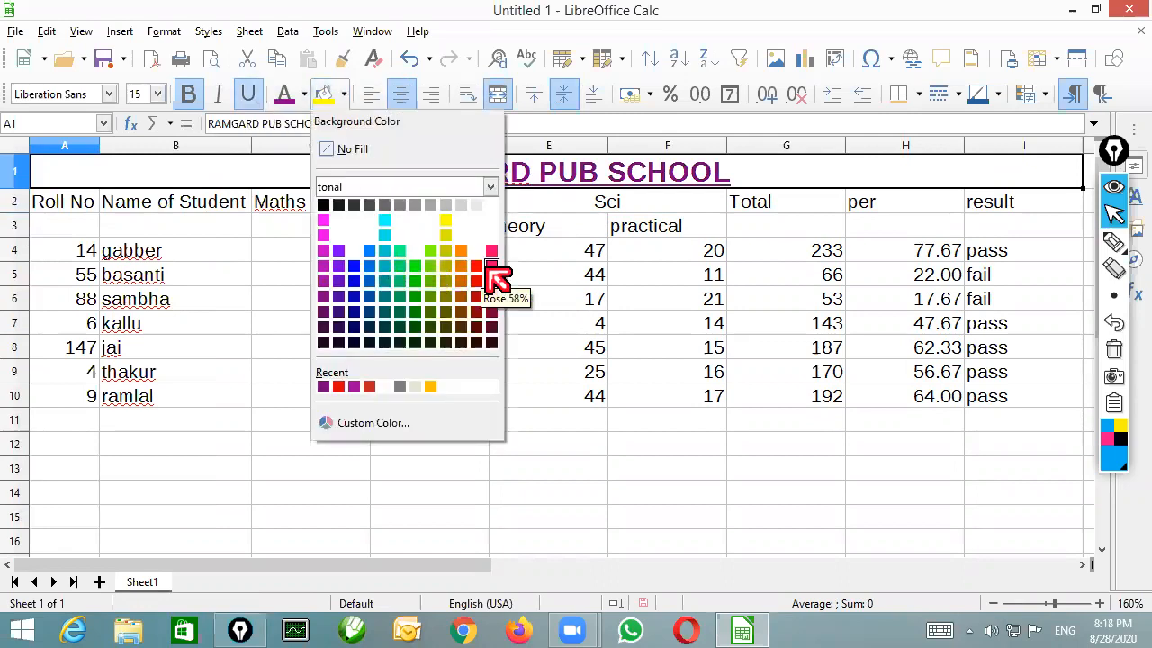
click(461, 250)
Make the heading rows A2:I3 bold, italic and centered, with a yellow background
drag(89, 205, 1008, 226)
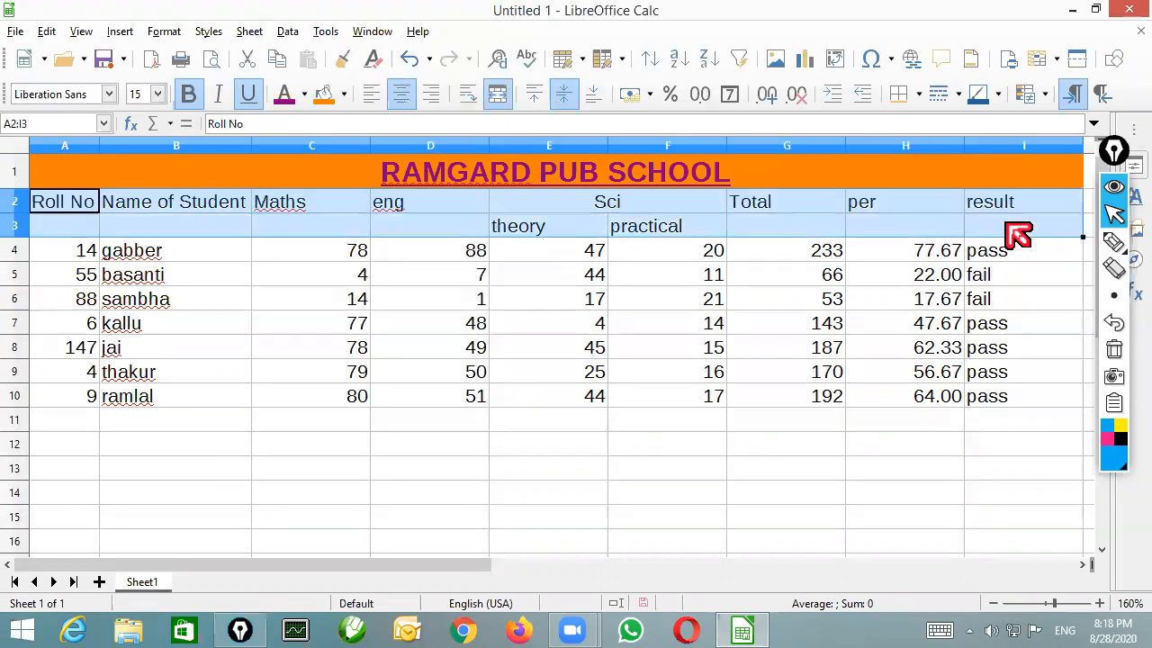
click(188, 94)
click(217, 94)
click(401, 94)
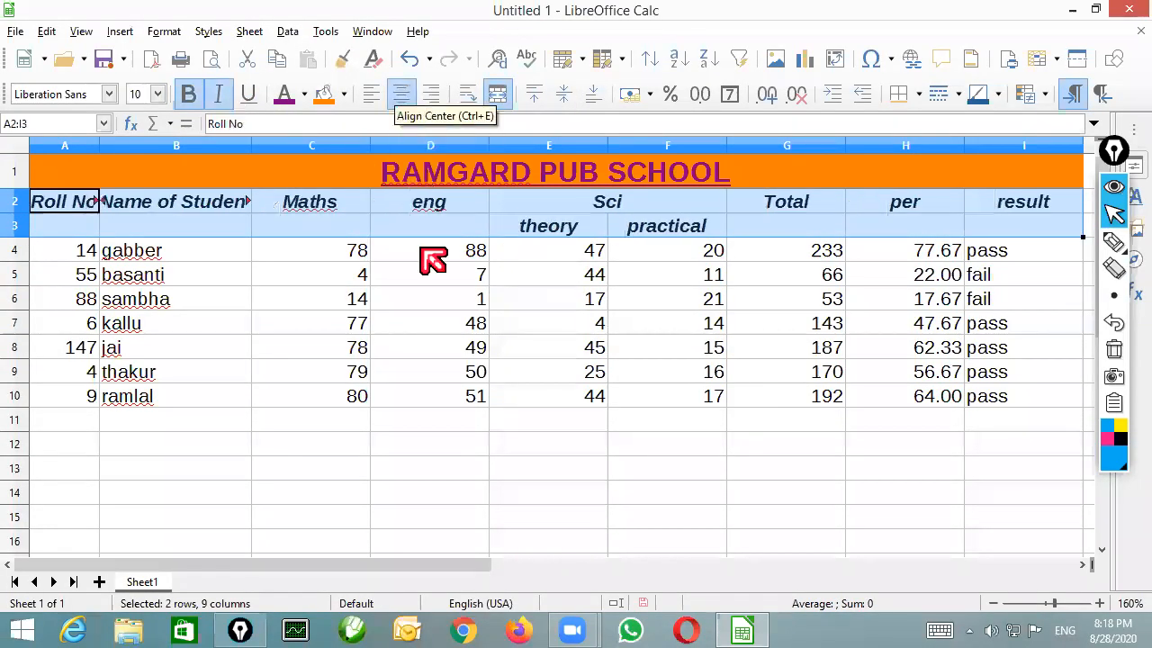
click(344, 94)
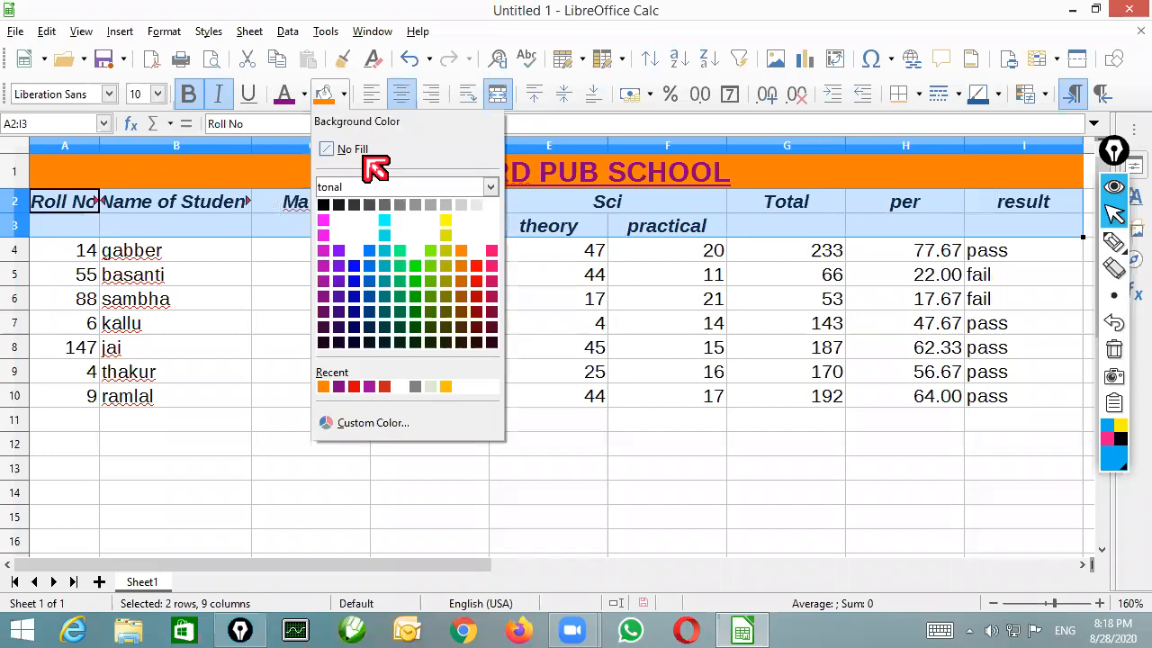
click(455, 235)
Give the student data in A4:I10 a light green background and borders around every cell
drag(86, 252, 999, 399)
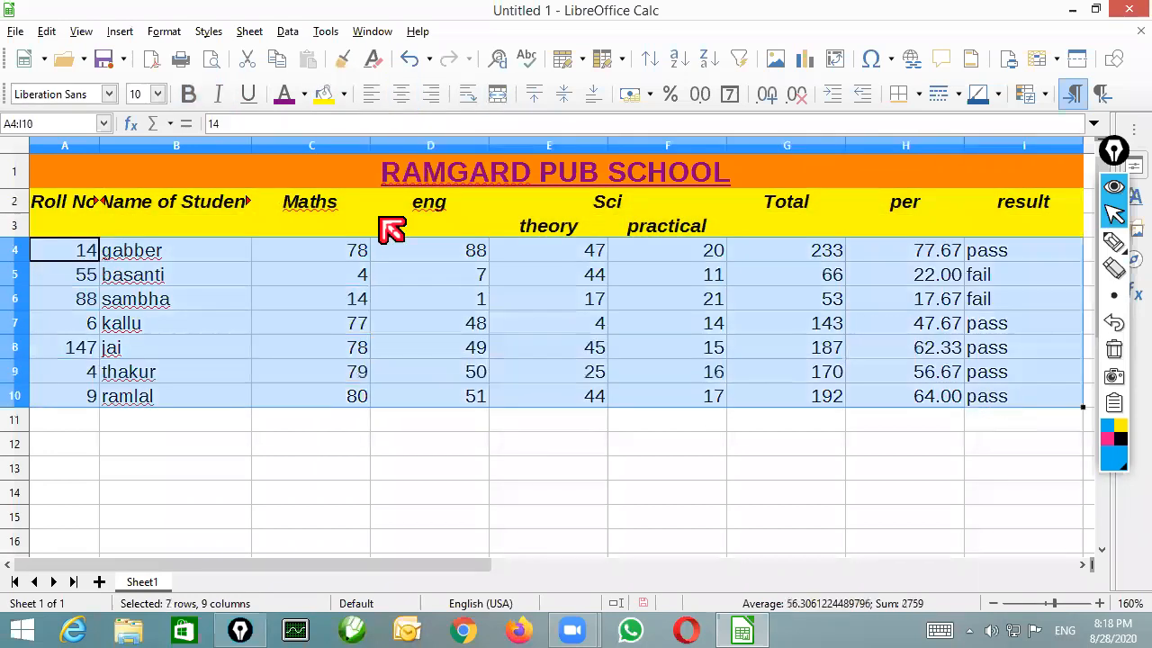
click(343, 93)
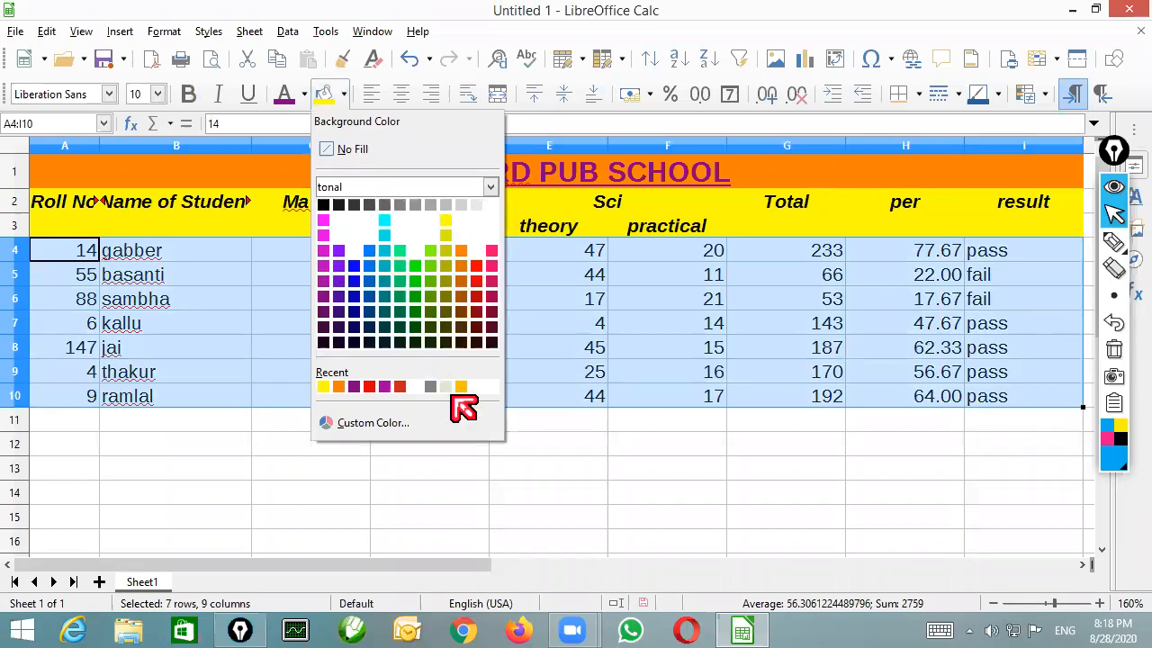
click(446, 387)
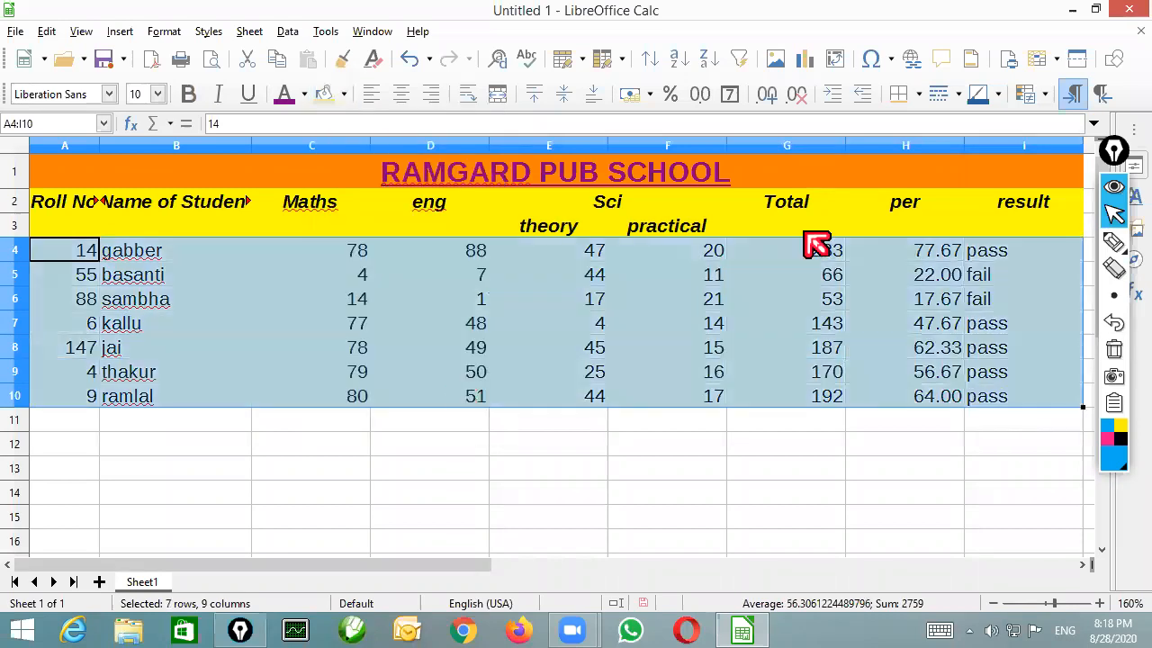
click(901, 101)
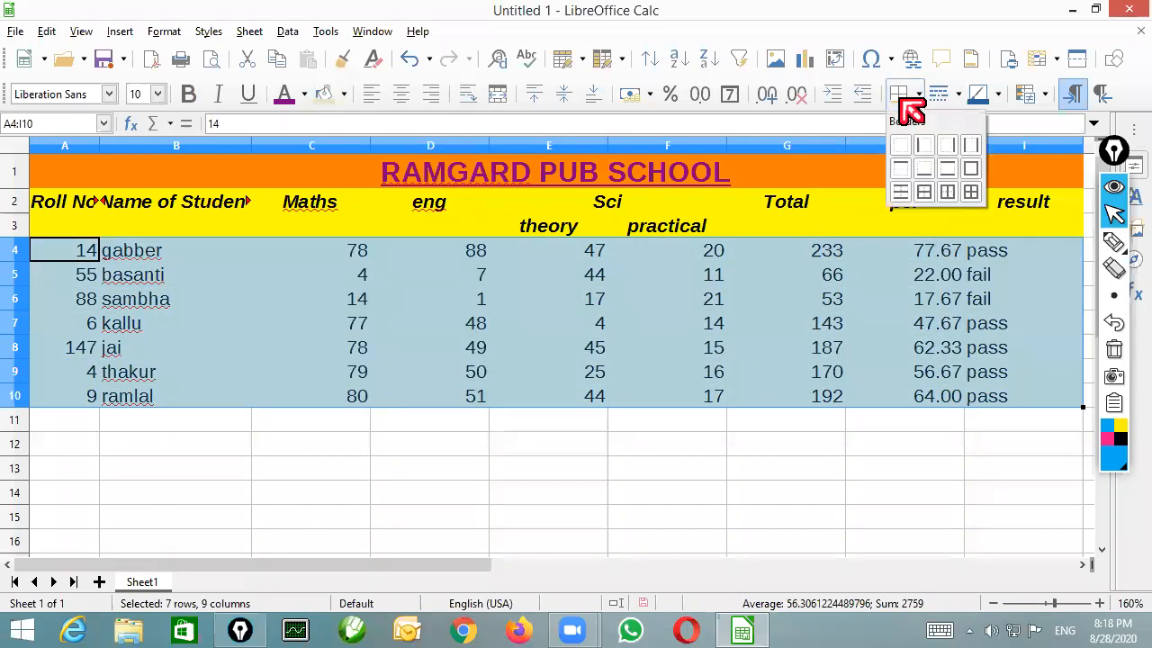
click(969, 191)
click(707, 325)
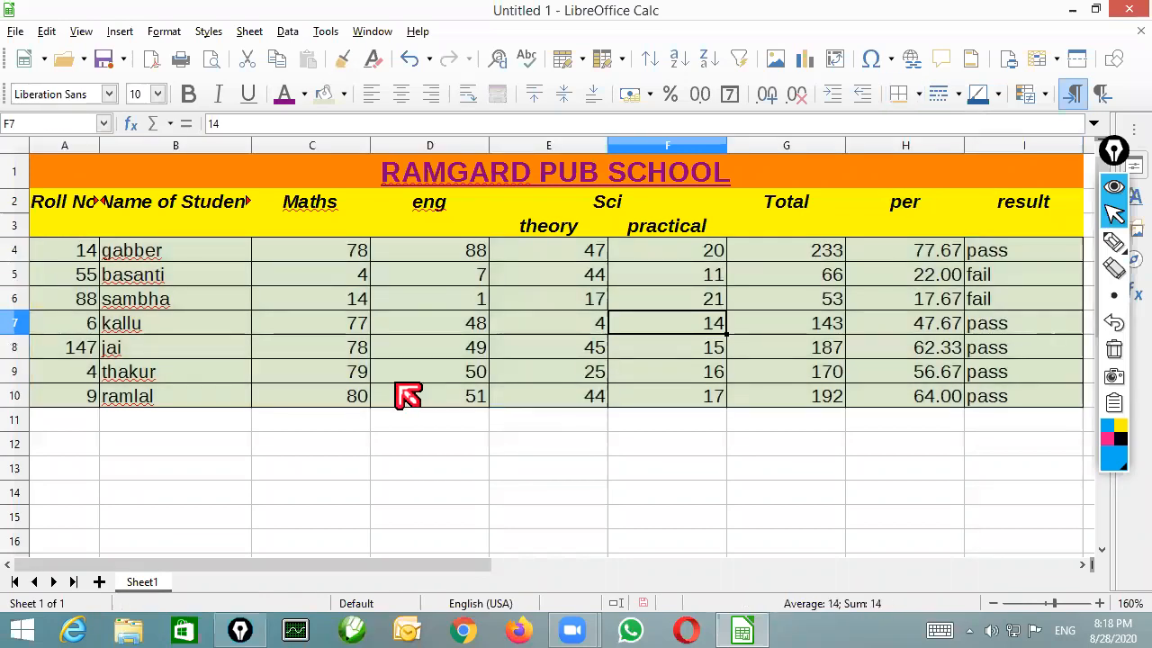
Widen columns A and B slightly so the Roll No and Name of Student headings fit
drag(98, 143, 103, 143)
drag(257, 144, 261, 144)
click(400, 306)
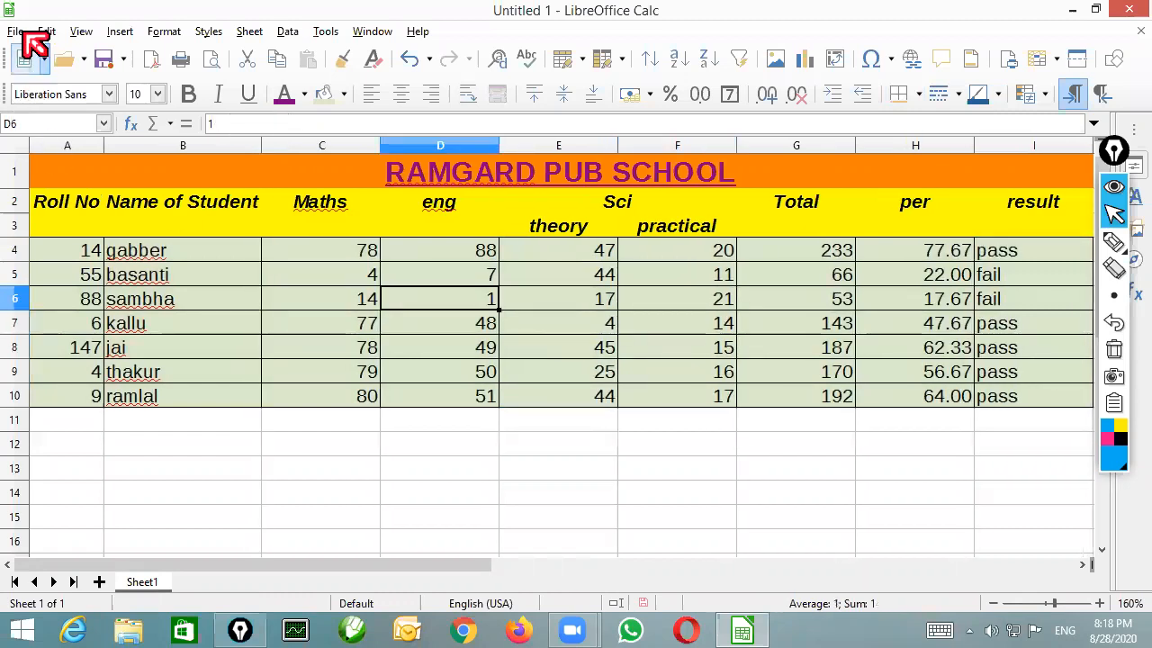
Check the print preview of the marks sheet and return to the normal view
click(20, 32)
click(129, 448)
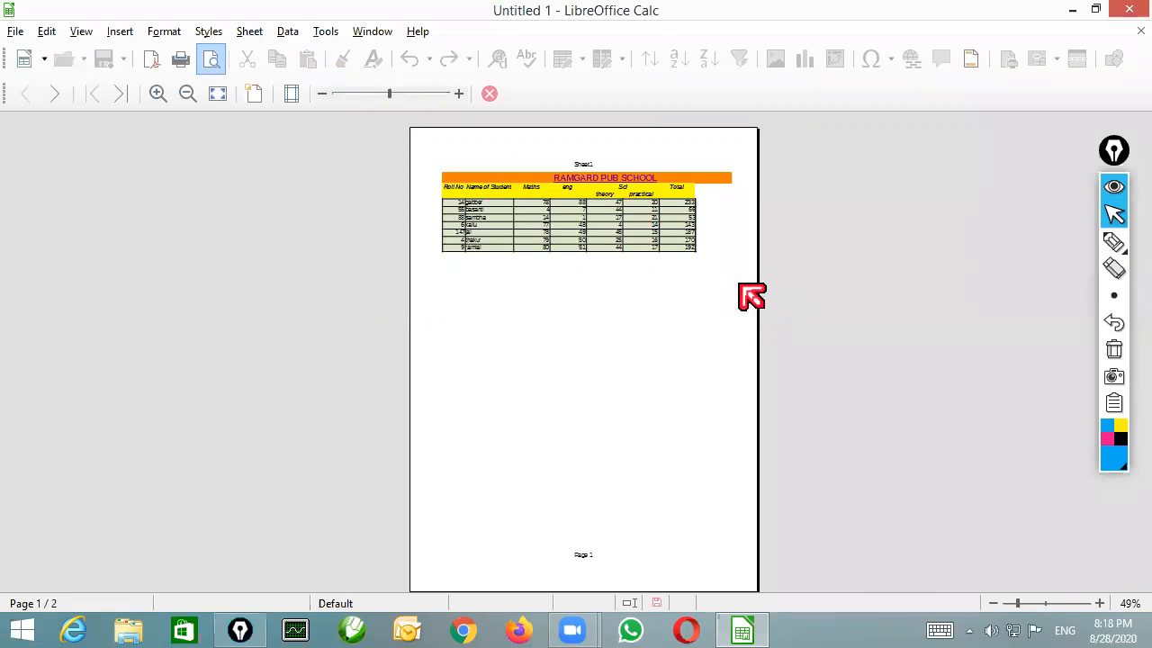
key(Escape)
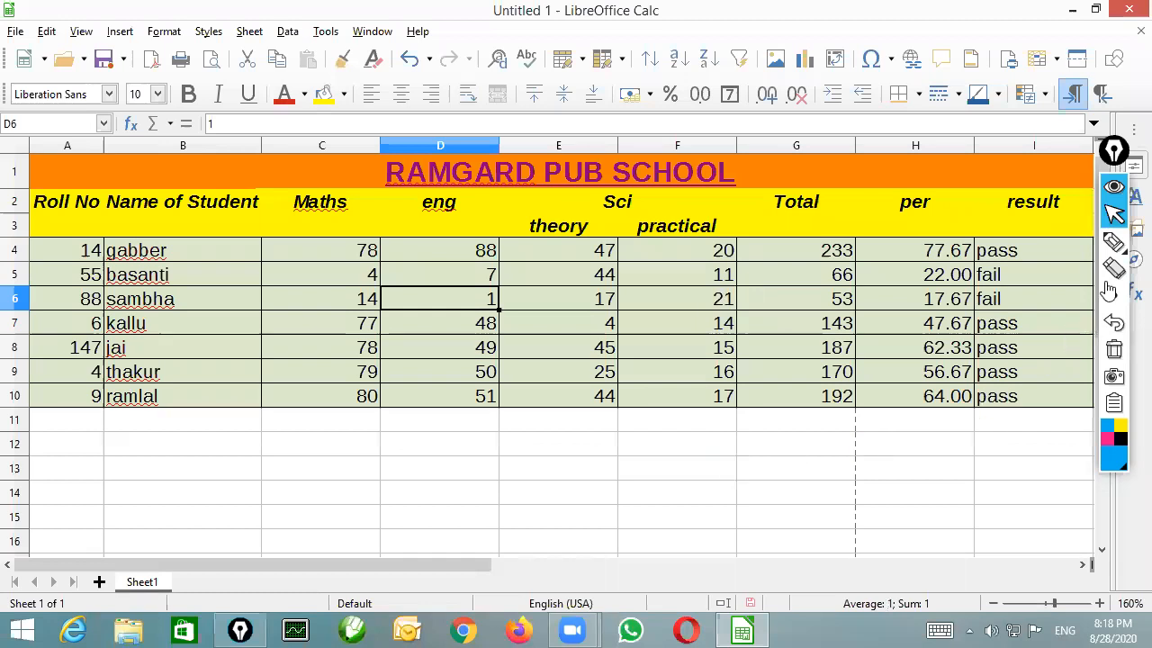
click(1113, 241)
mouse_move(690, 522)
mouse_down()
mouse_move(844, 466)
mouse_move(848, 477)
mouse_up()
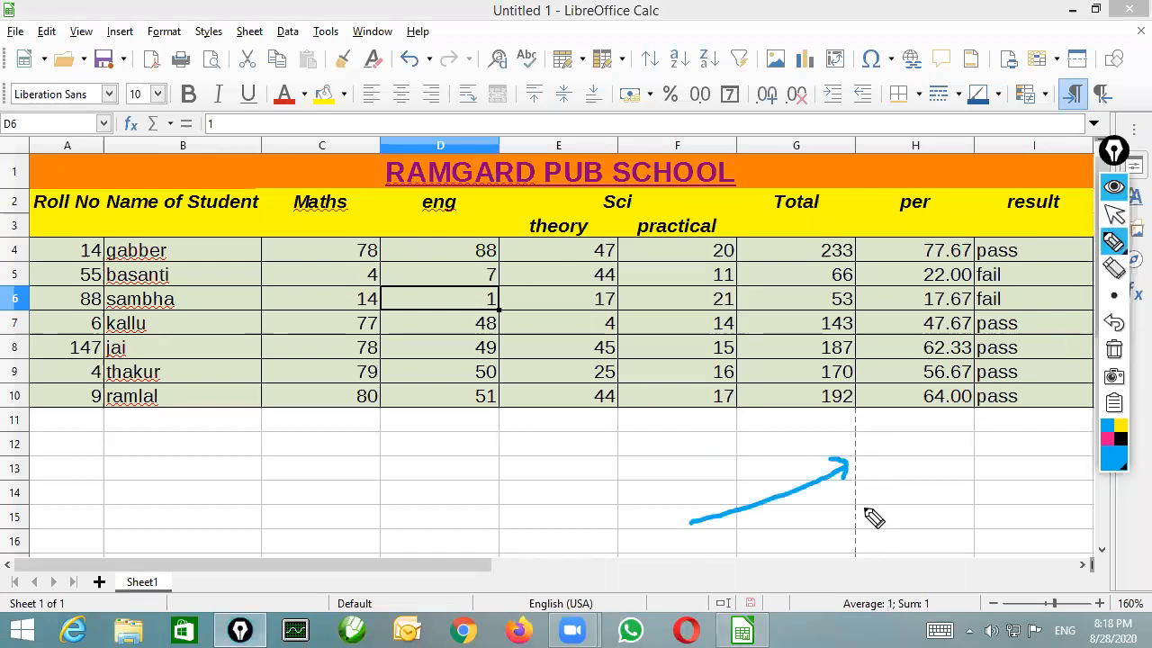
click(1113, 350)
click(1114, 213)
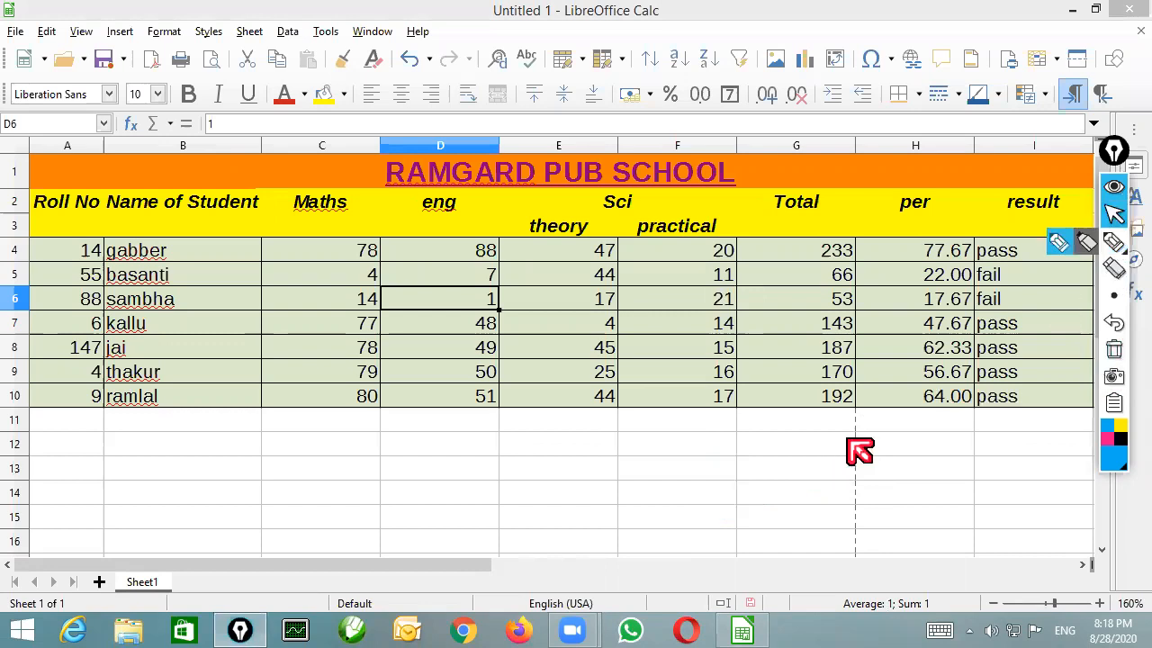
Set the page style's paper format to A4 and its orientation to landscape
click(15, 31)
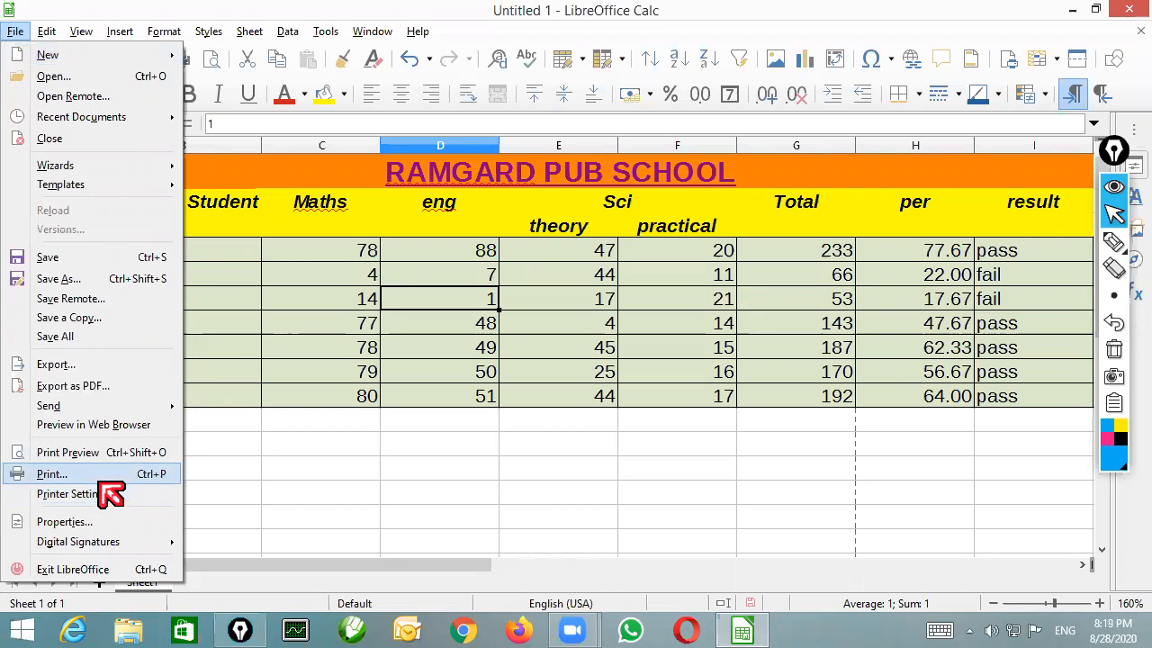
click(170, 34)
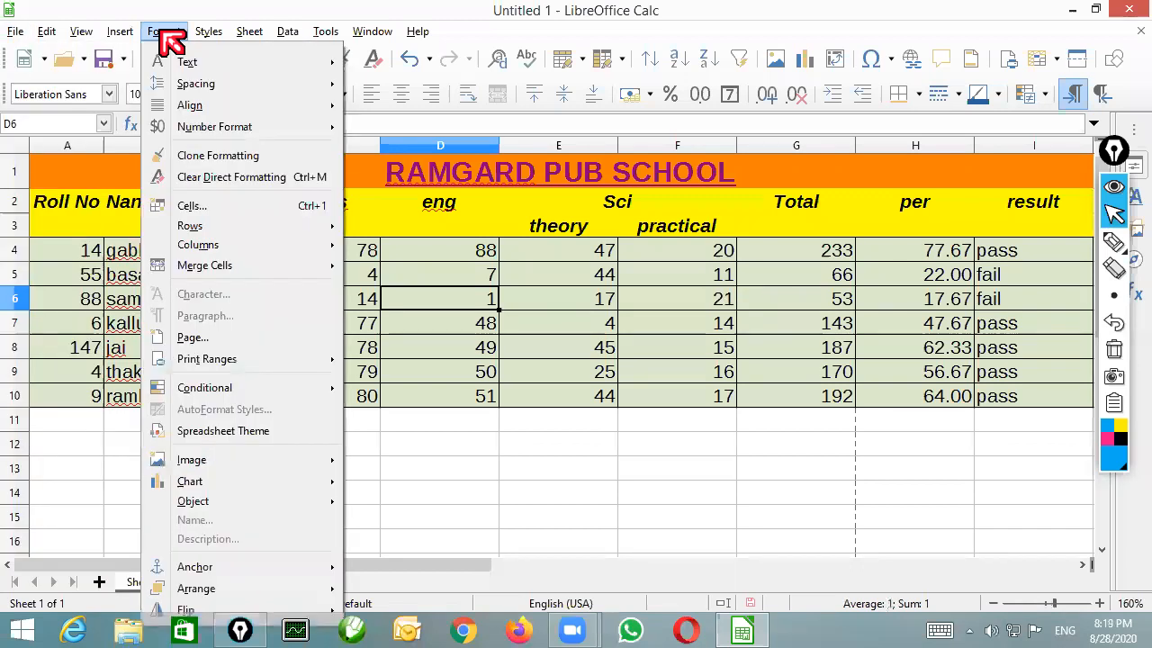
mouse_move(135, 34)
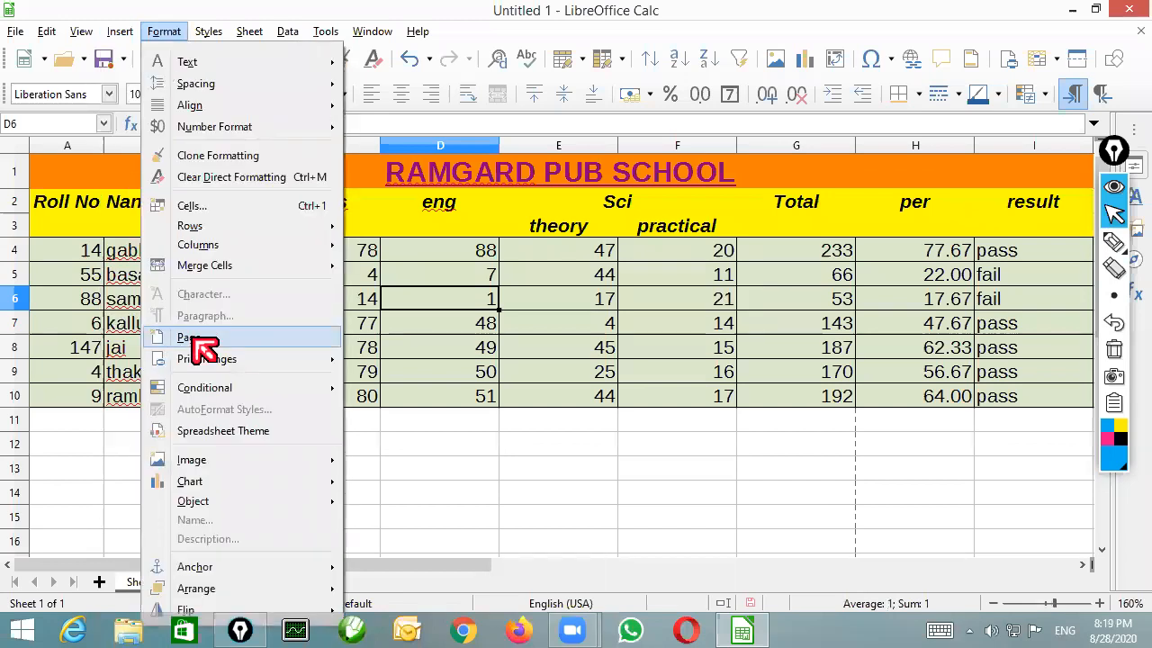
click(193, 339)
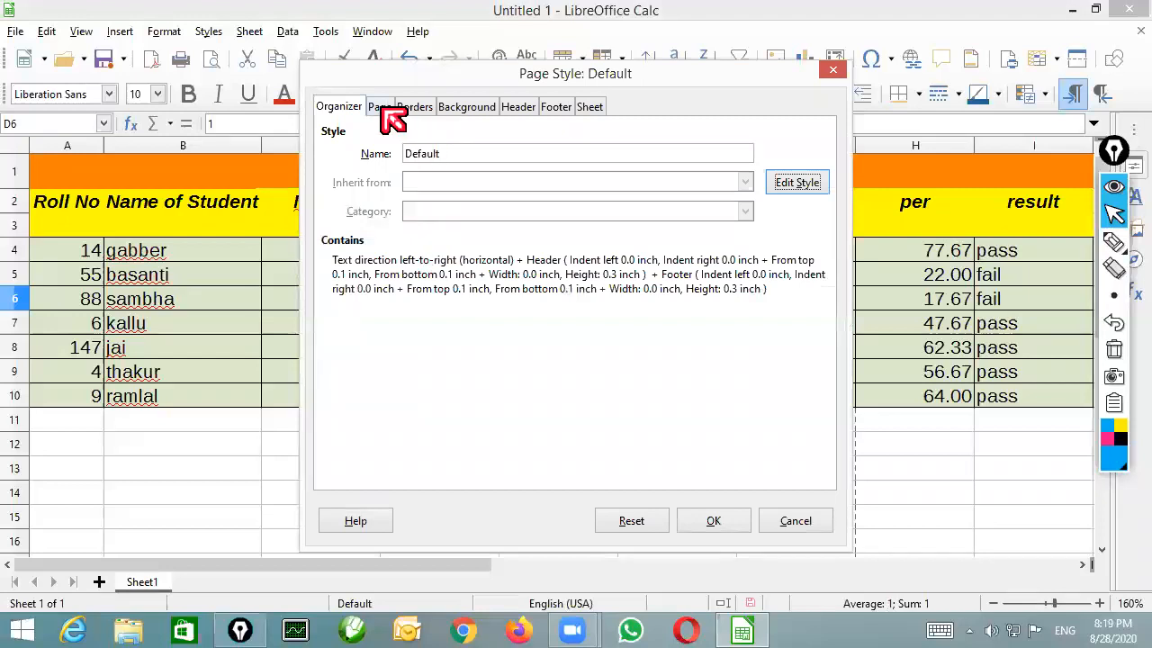
click(379, 107)
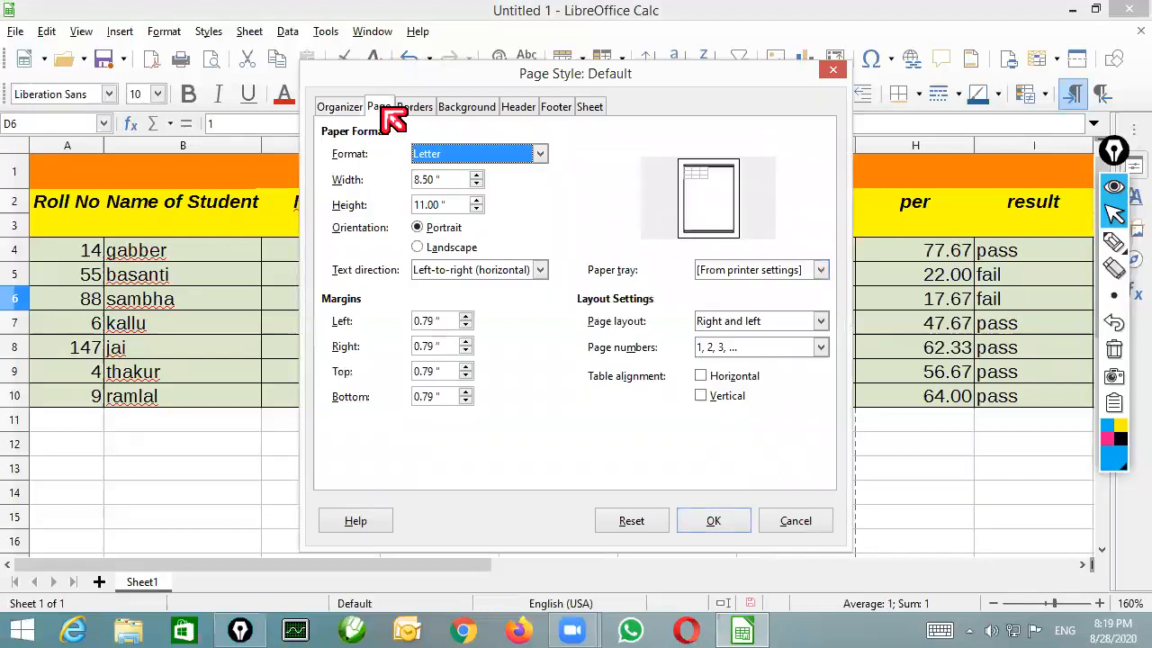
click(455, 157)
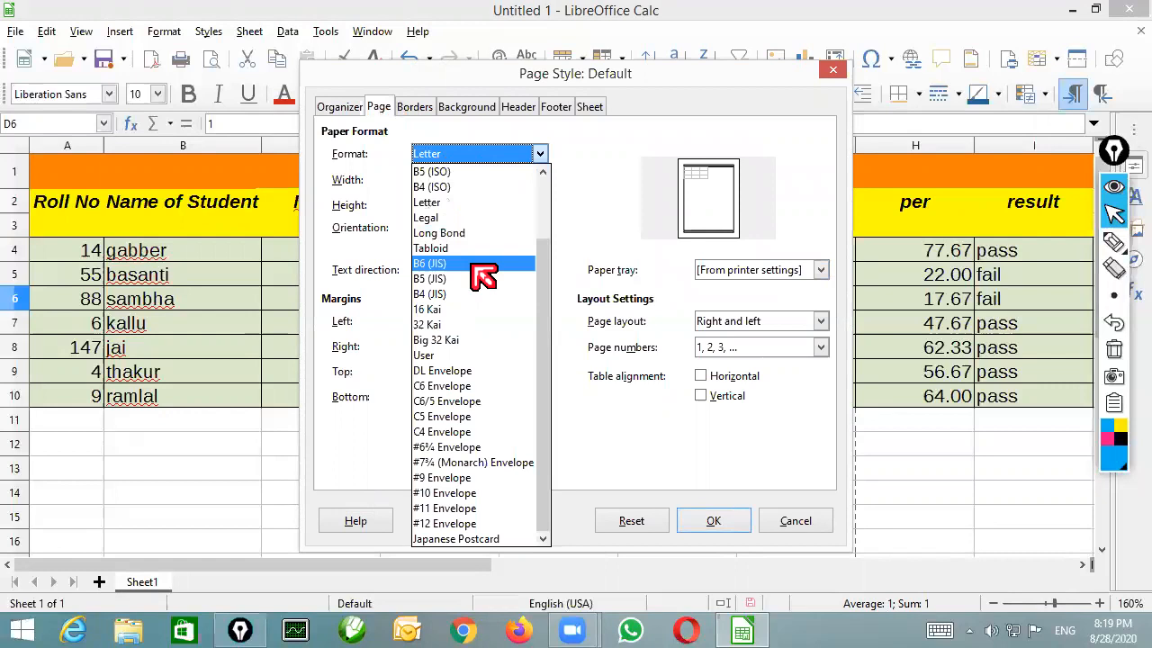
scroll(483, 276, up, 2)
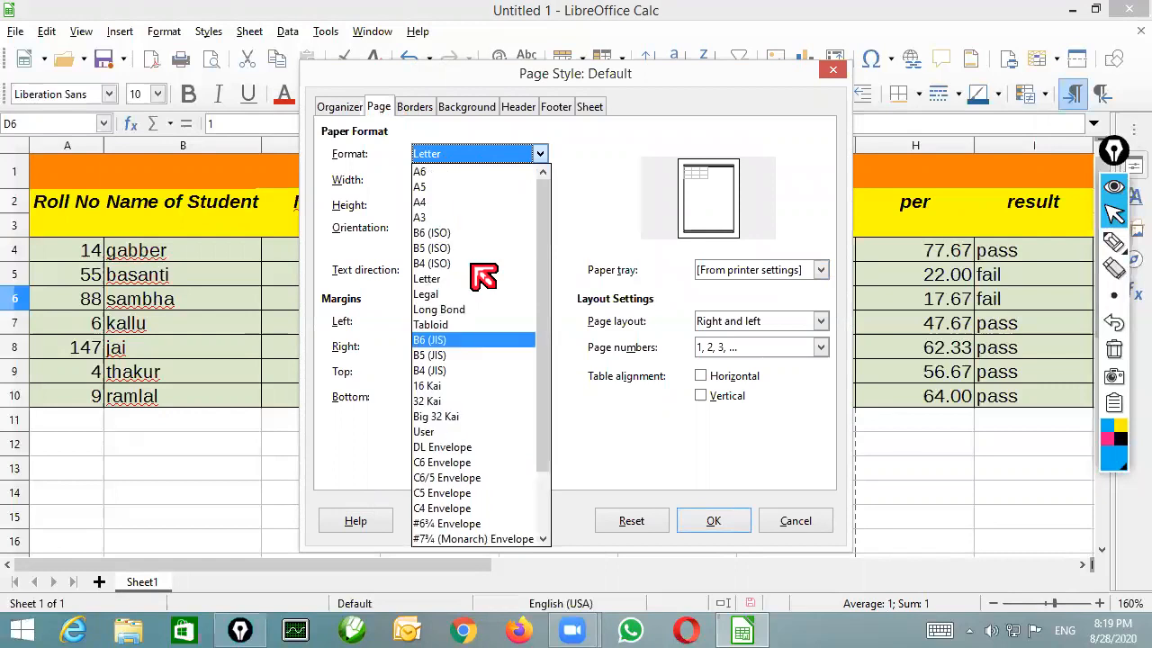
click(438, 199)
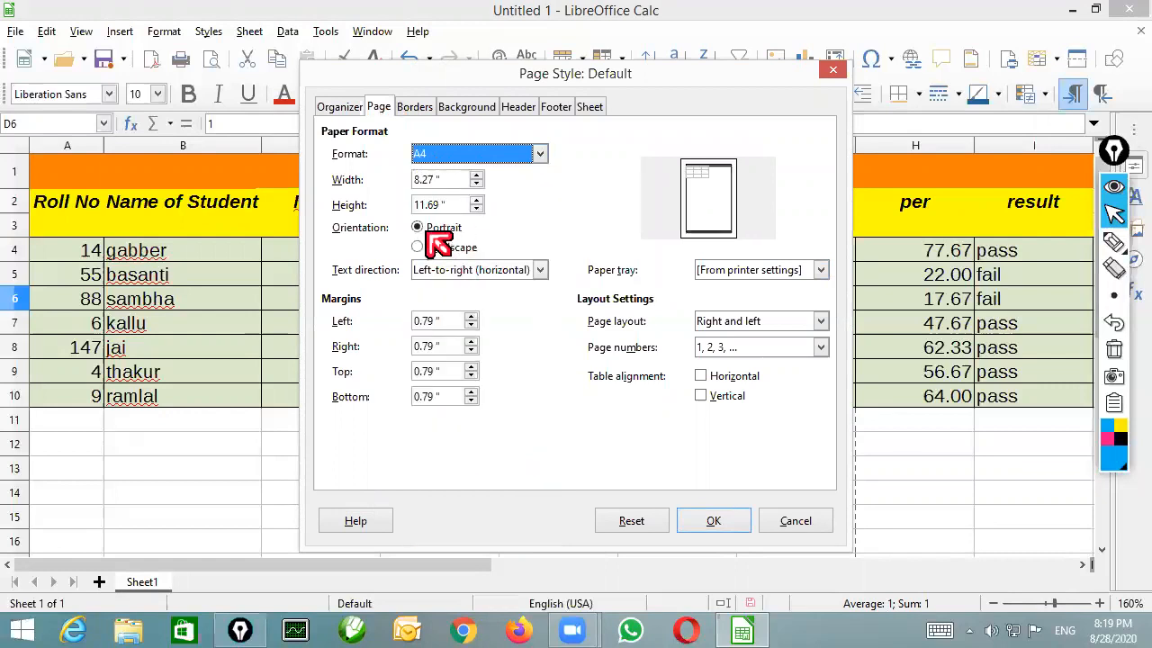
click(426, 230)
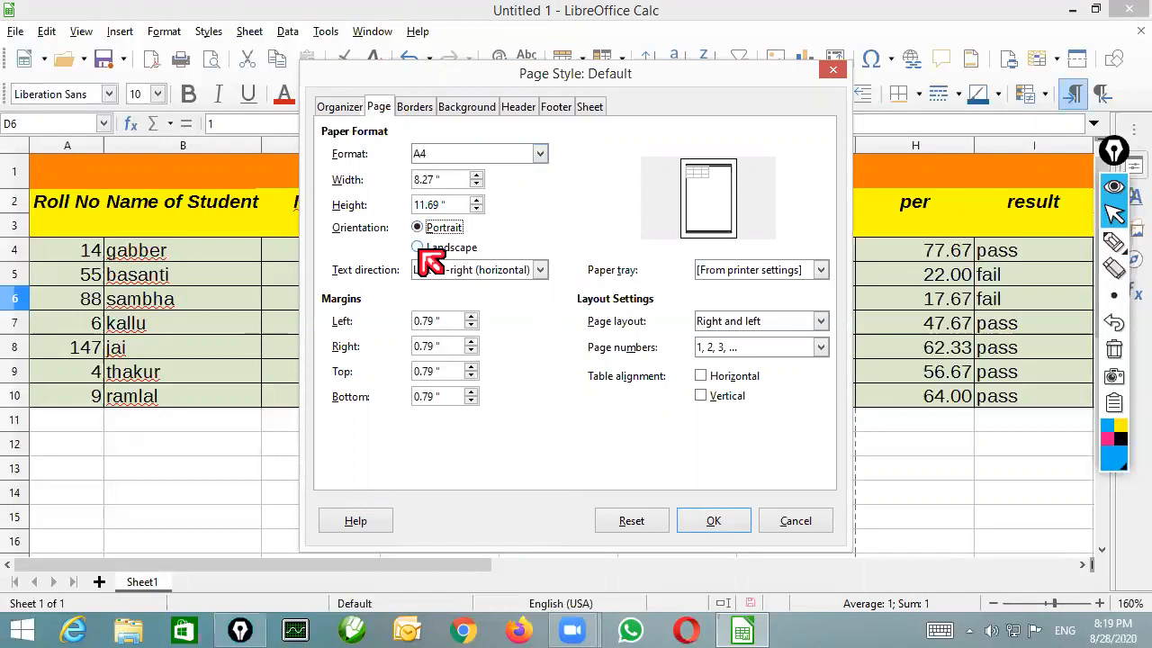
click(418, 247)
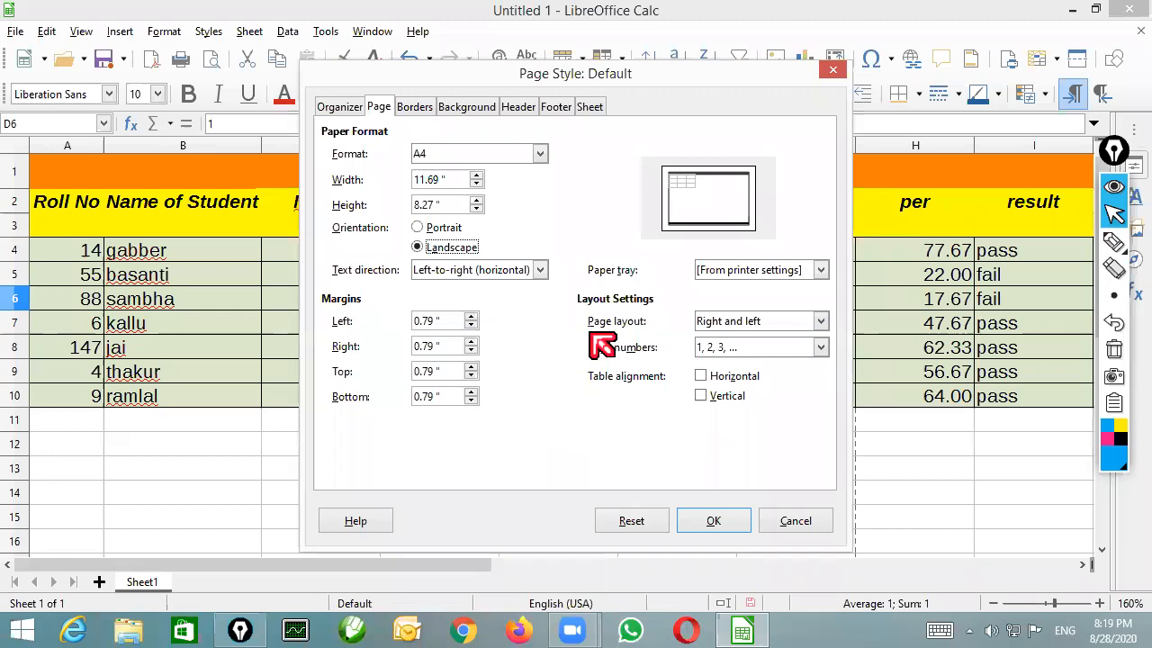
Put a double-line border in Red 58% on all four sides of the page style
click(402, 109)
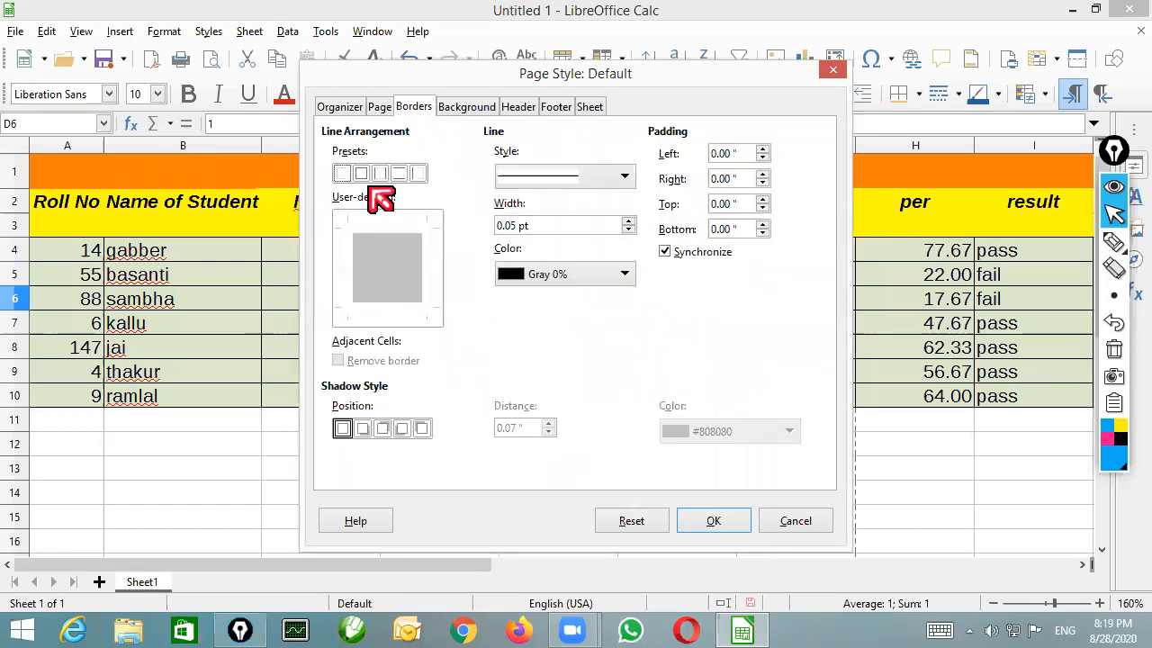
click(626, 178)
click(534, 354)
click(621, 275)
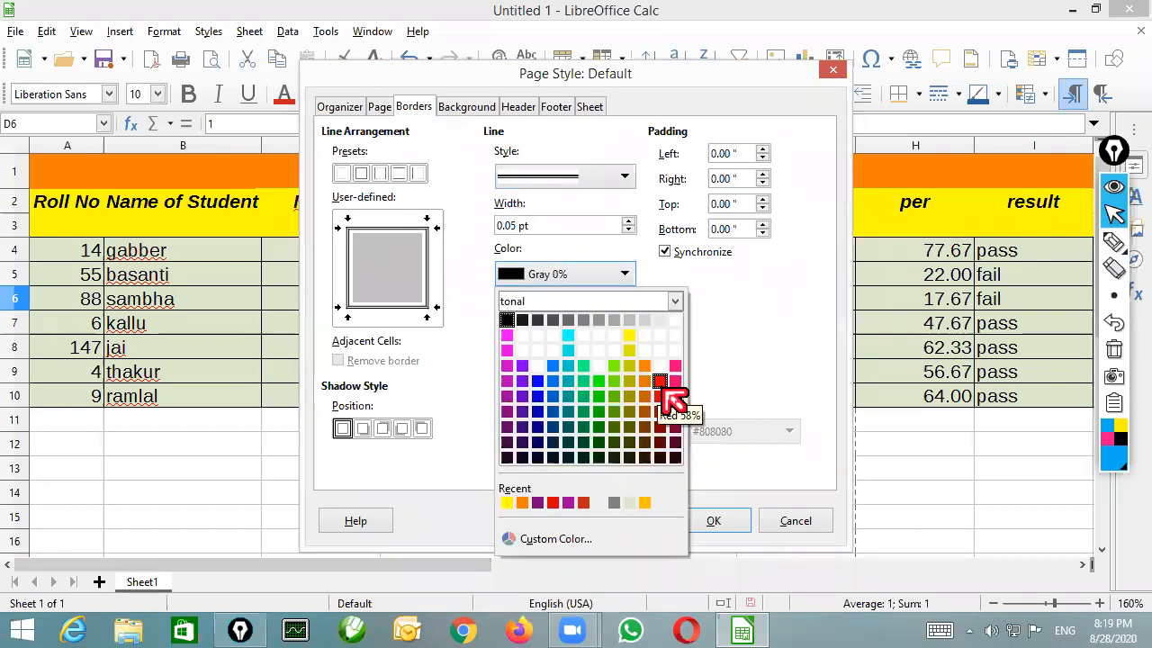
click(661, 382)
click(697, 524)
click(549, 419)
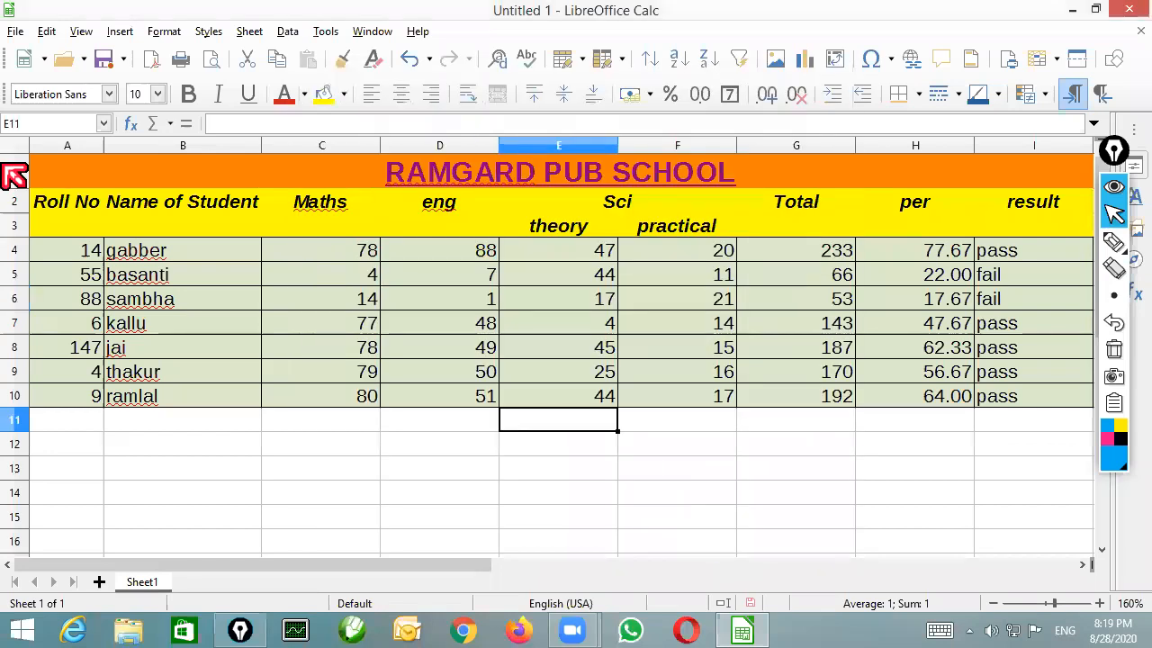
Check the page border in the print preview and return to the normal view
click(16, 31)
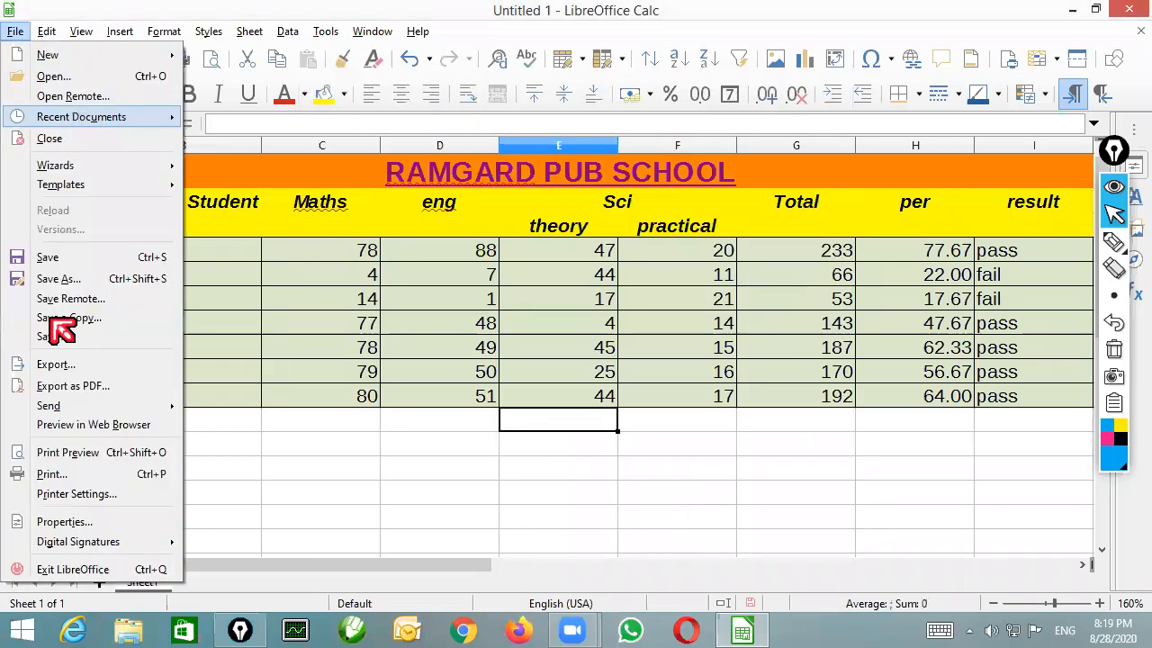
click(106, 455)
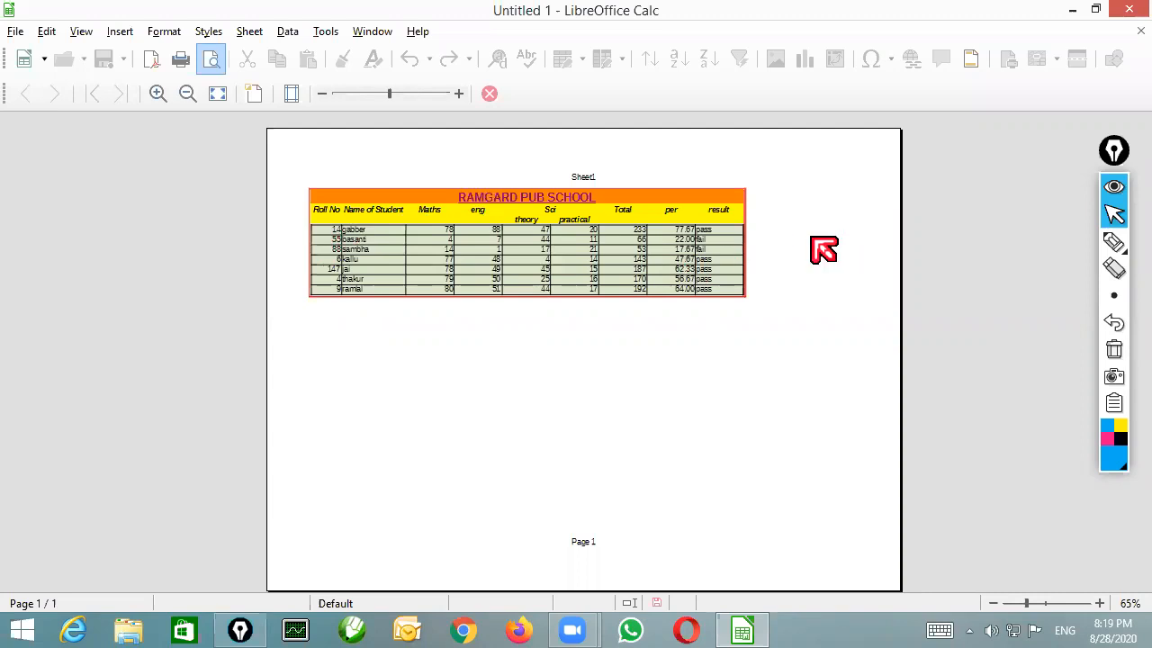
key(Escape)
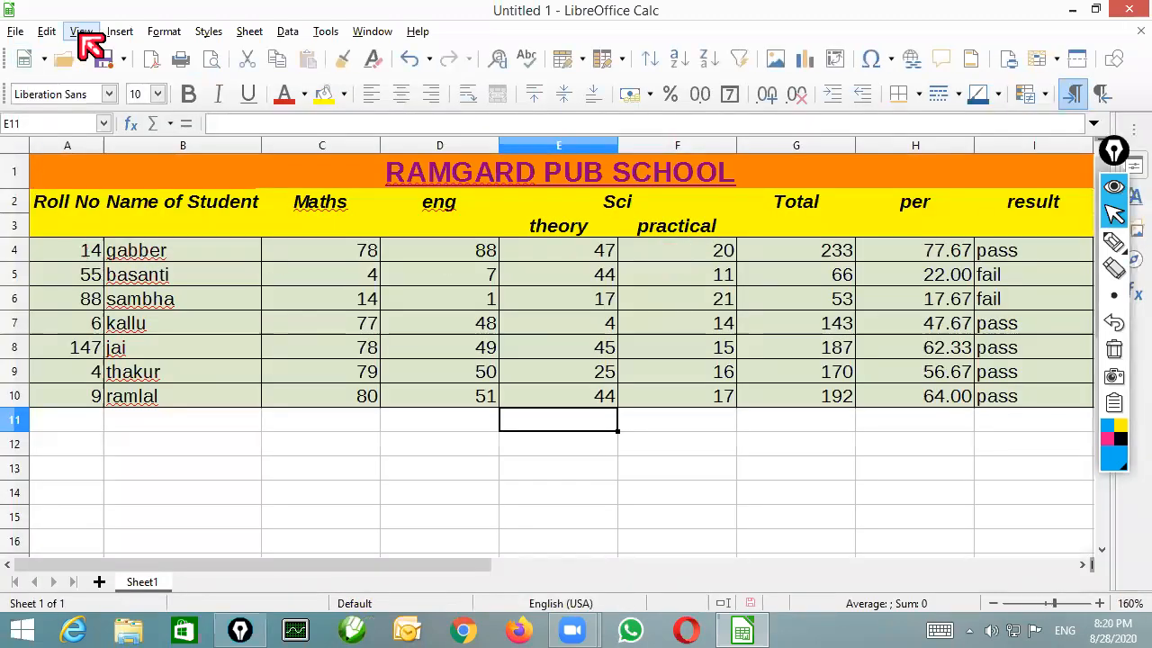
Set the page style's left margin to 2.00 inches
click(161, 32)
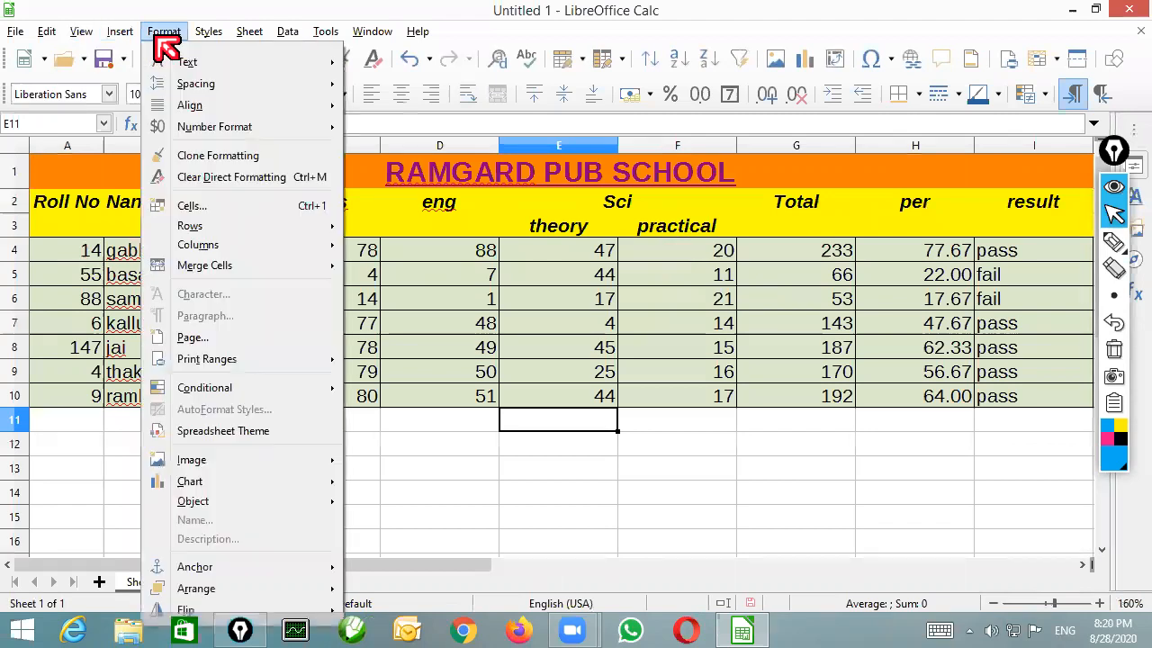
click(203, 342)
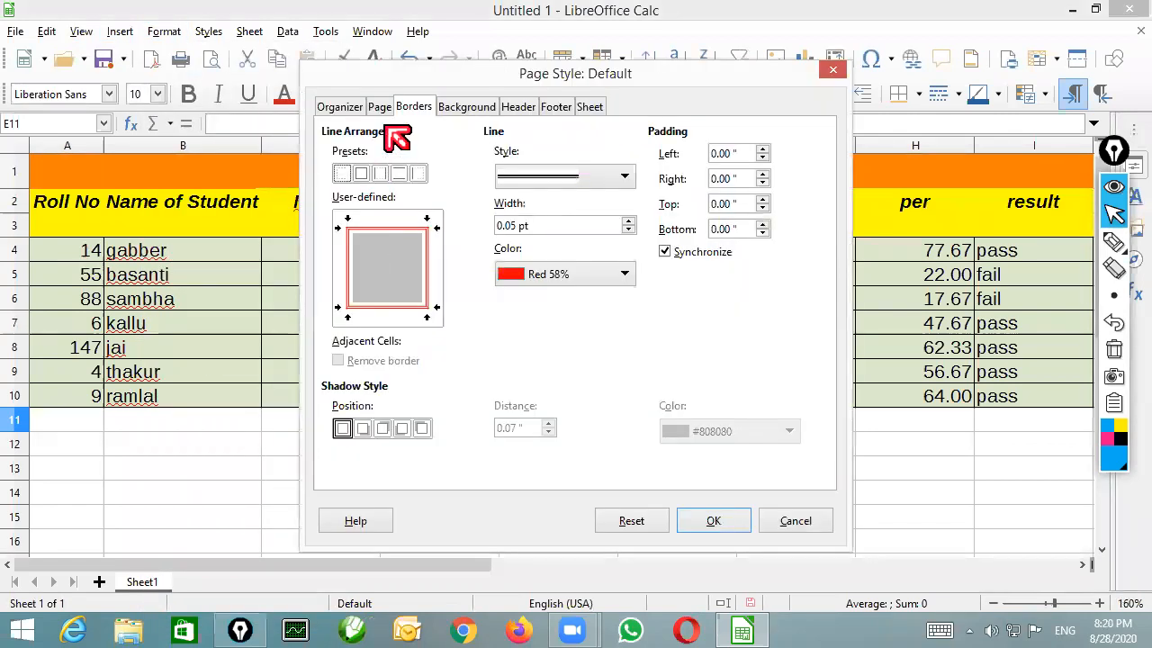
click(382, 110)
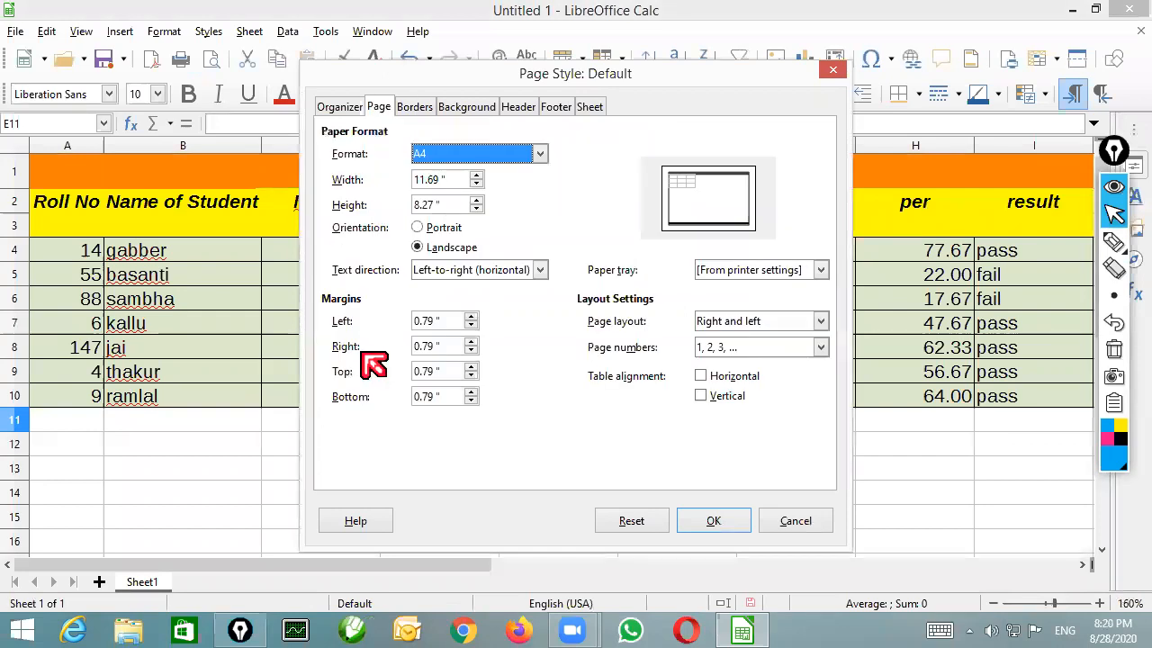
drag(442, 323, 378, 330)
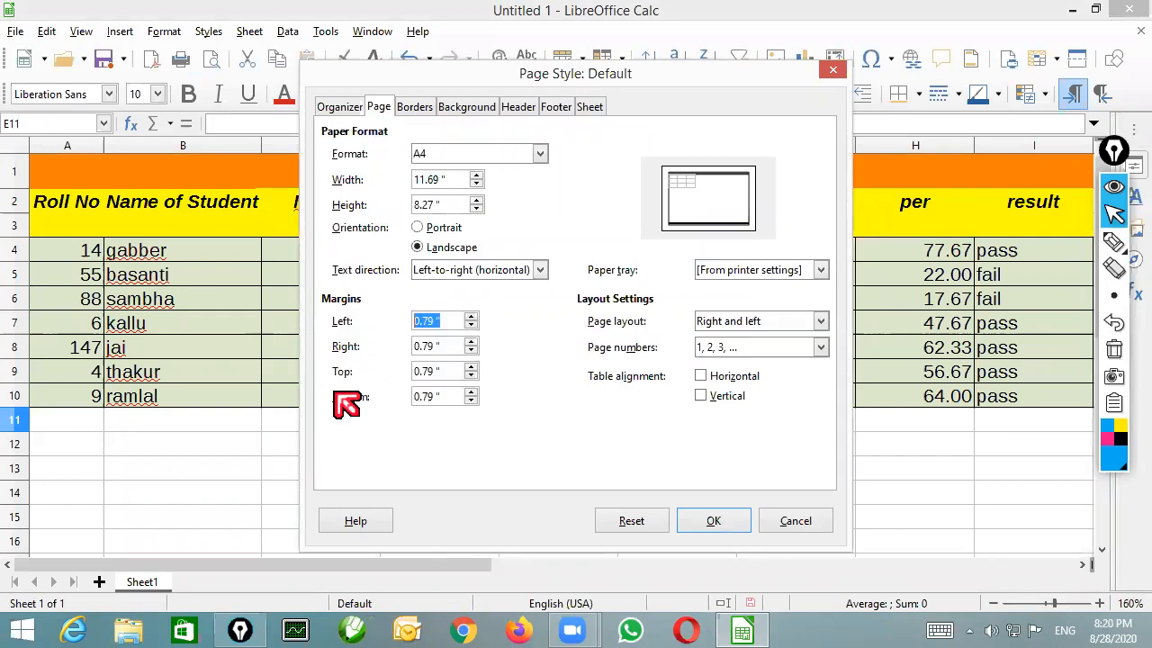
click(448, 373)
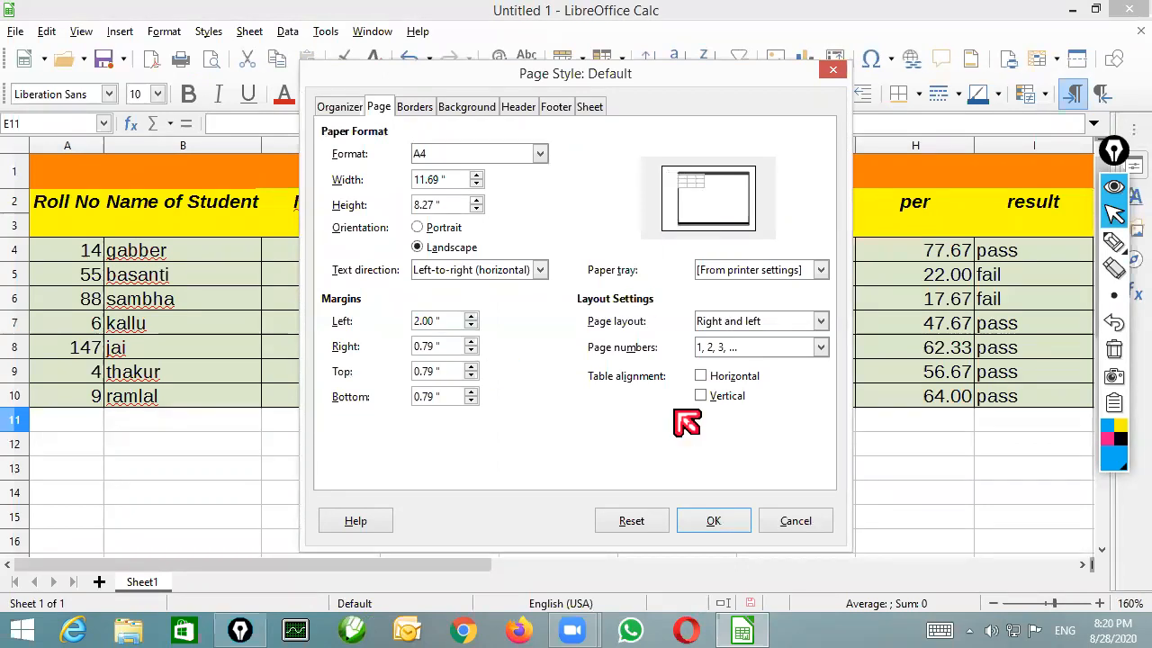
click(716, 525)
Check the table's position with the new left margin in the print preview, and return to the sheet
click(18, 36)
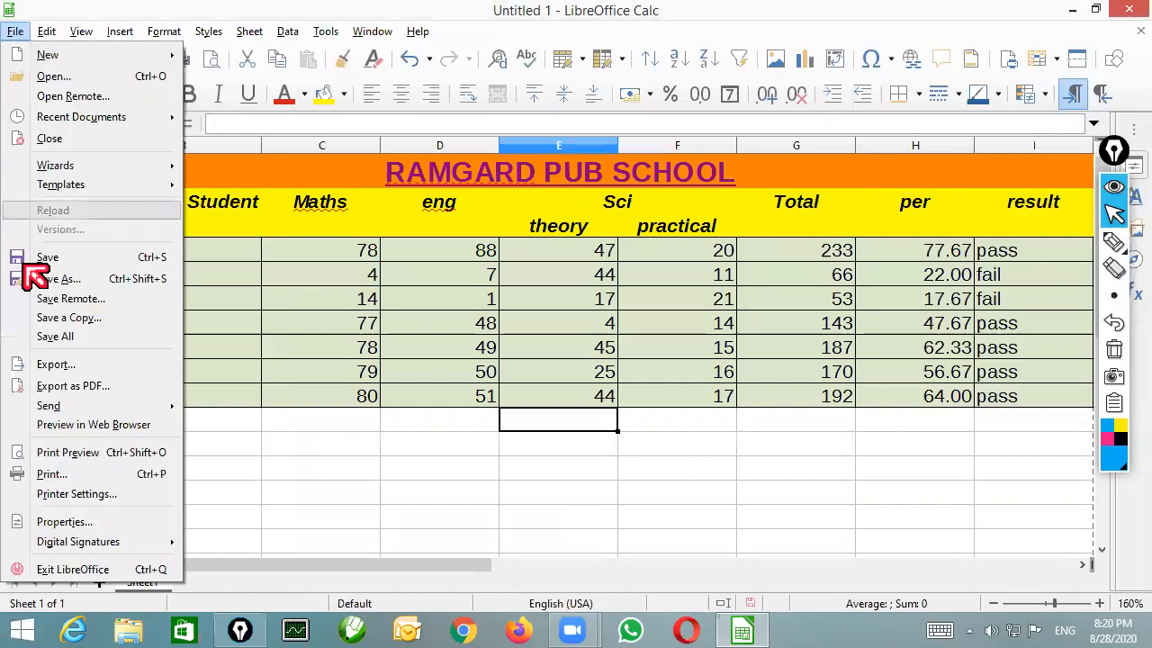
click(77, 450)
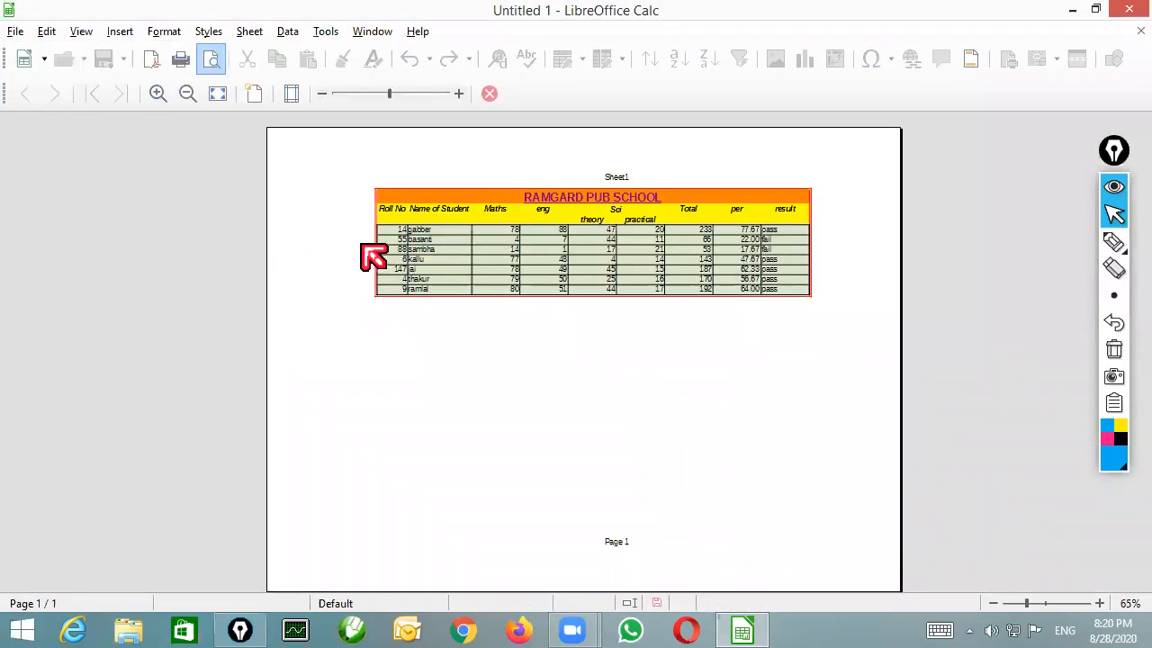
key(Escape)
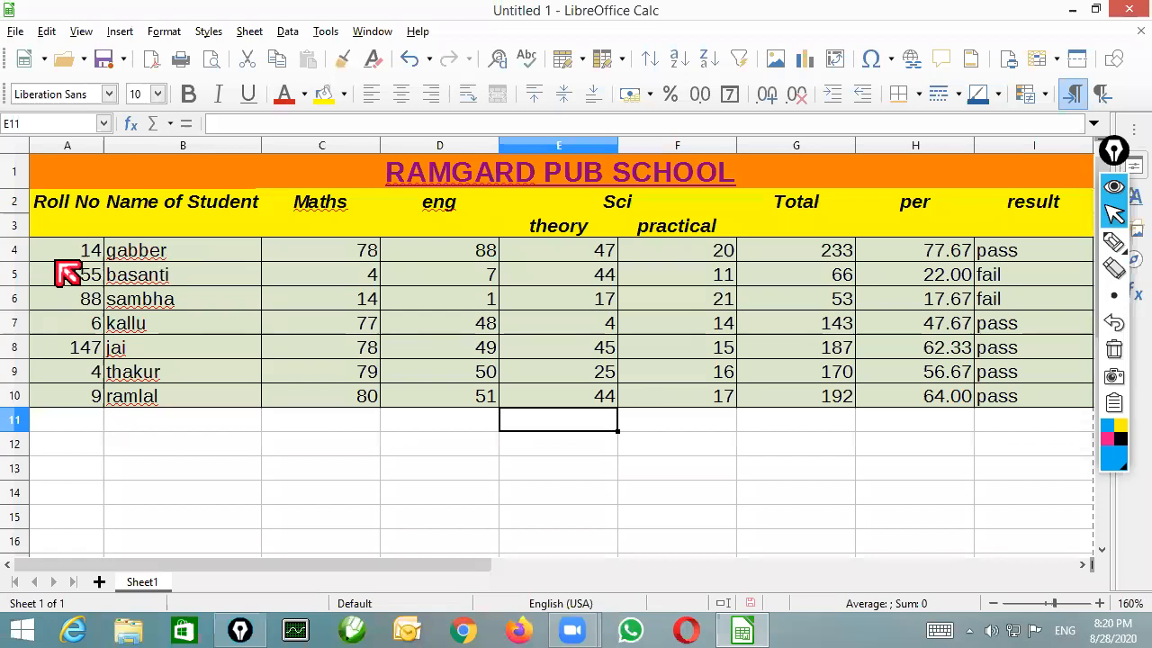
Try inserting an empty column before the Roll No column and widening it to shift the table across
click(74, 150)
right_click(74, 149)
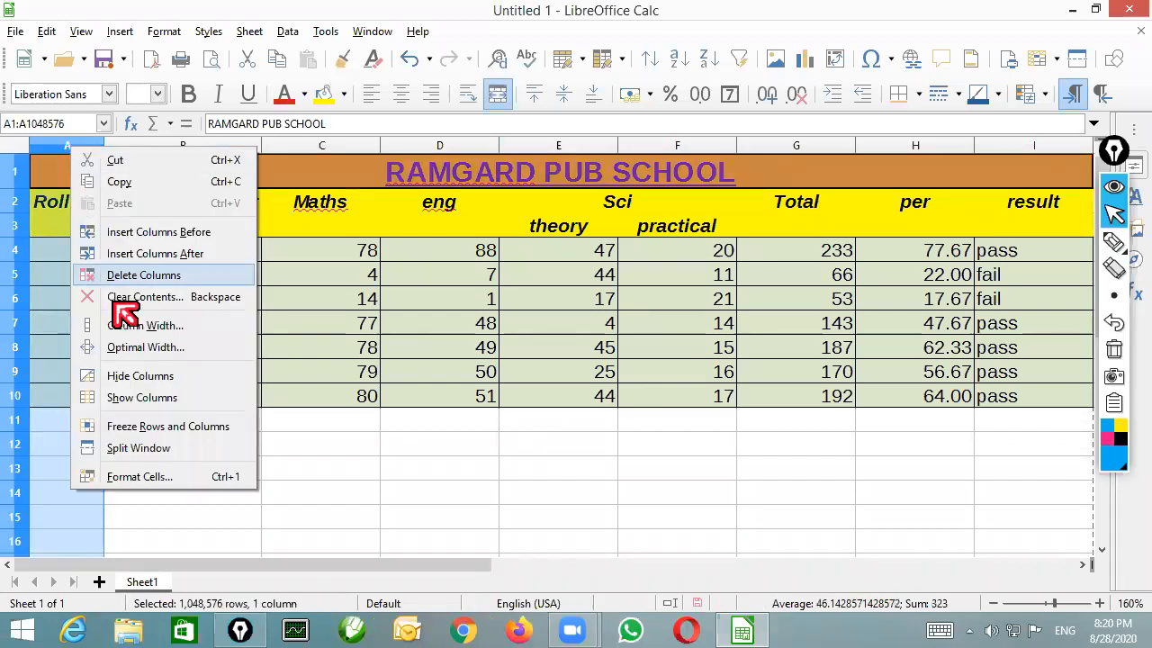
click(189, 236)
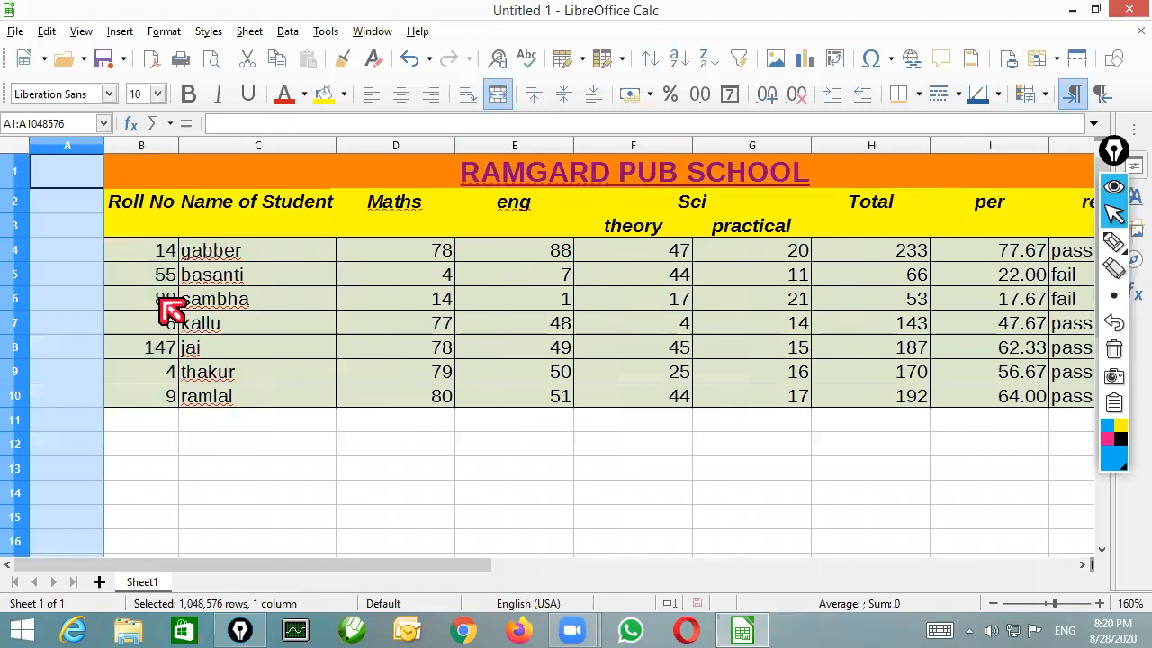
click(162, 319)
drag(180, 145, 171, 145)
Preview the printed page with the empty leading column and return to the sheet
click(16, 31)
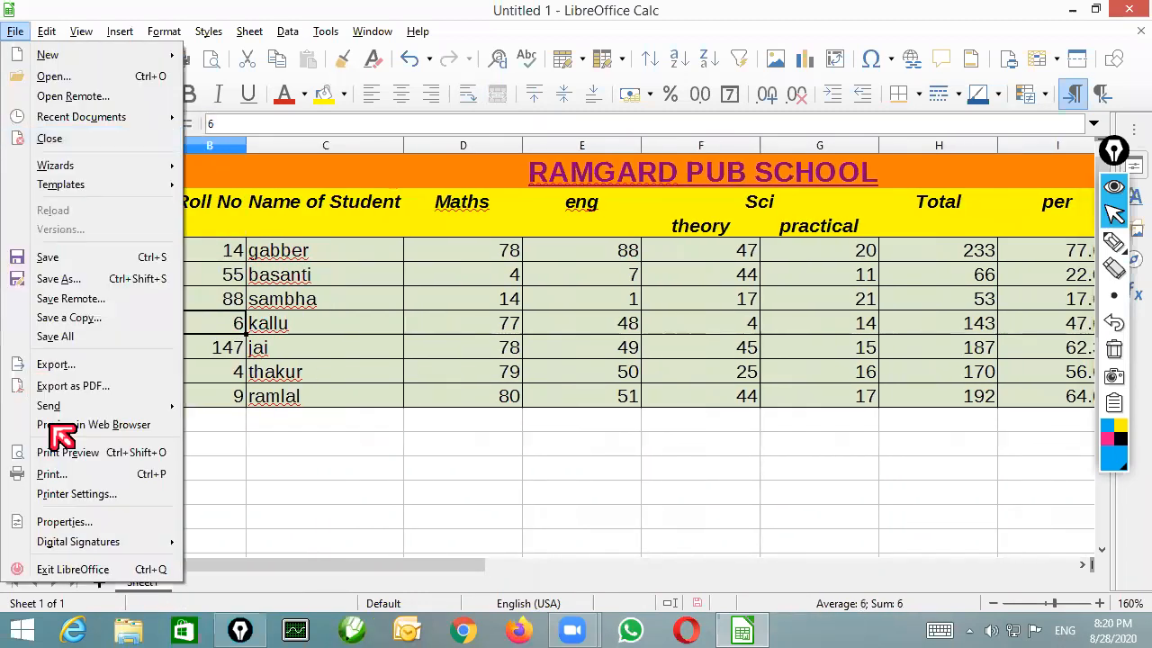
click(72, 448)
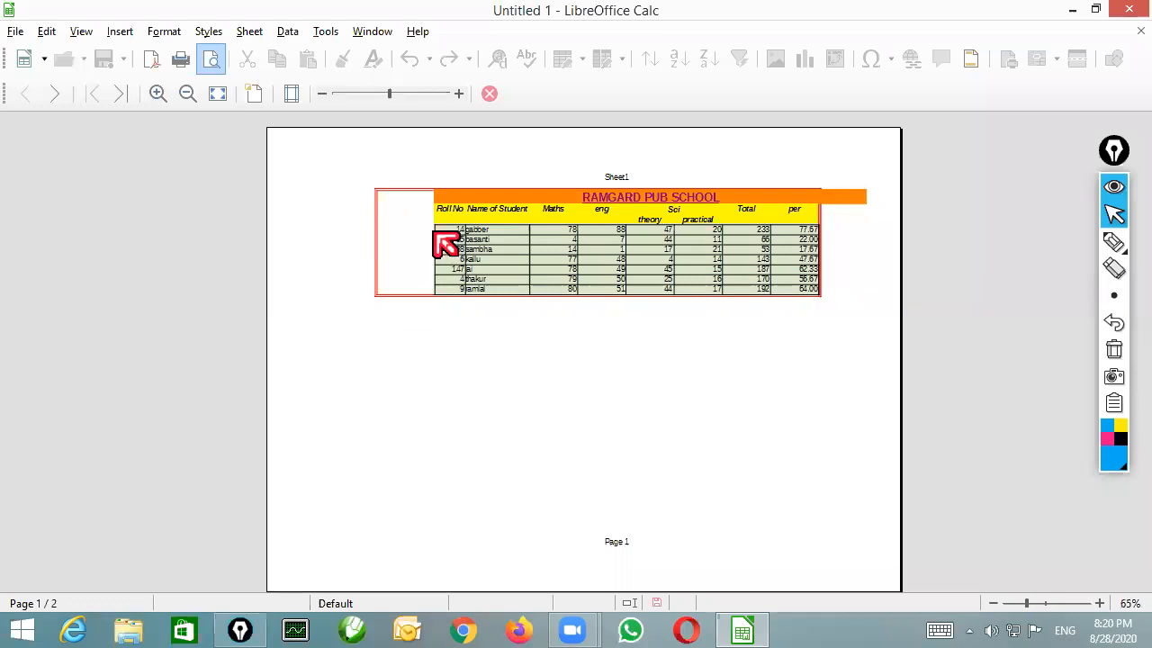
key(Escape)
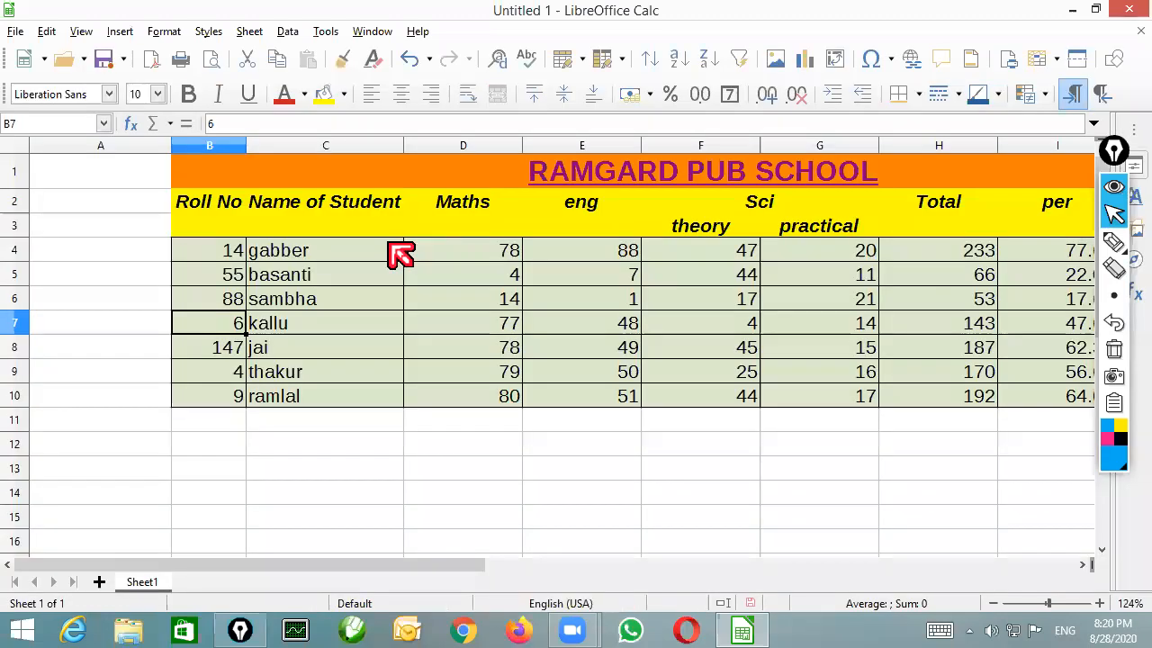
Undo the widening and insertion of the empty column before Roll No
click(148, 327)
key(ctrl+z)
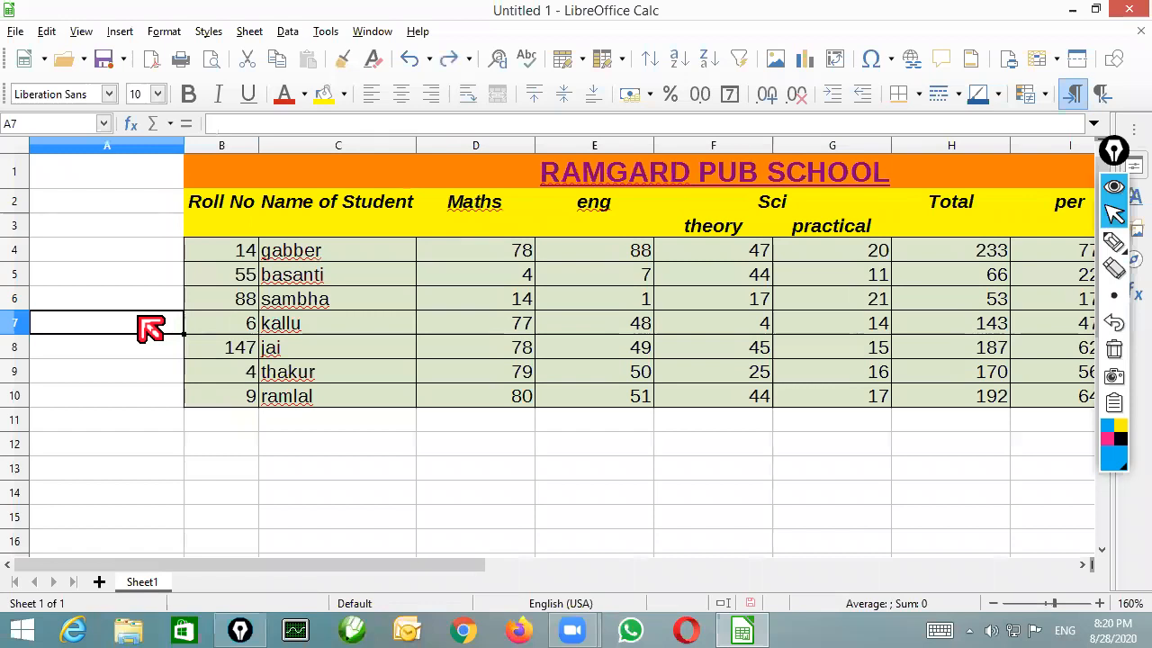
click(379, 347)
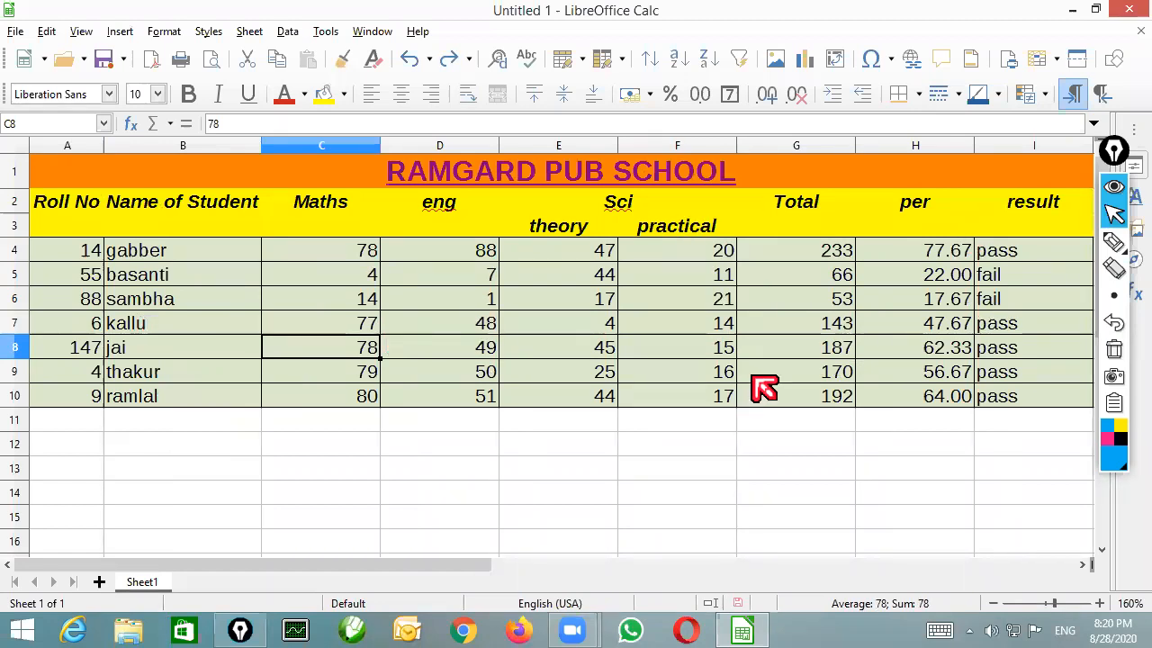
Narrow columns C through H slightly, from Maths to per, so the table takes less width
drag(380, 146, 359, 149)
drag(477, 146, 458, 147)
drag(576, 146, 560, 145)
drag(680, 146, 665, 147)
drag(784, 146, 771, 146)
drag(888, 144, 864, 144)
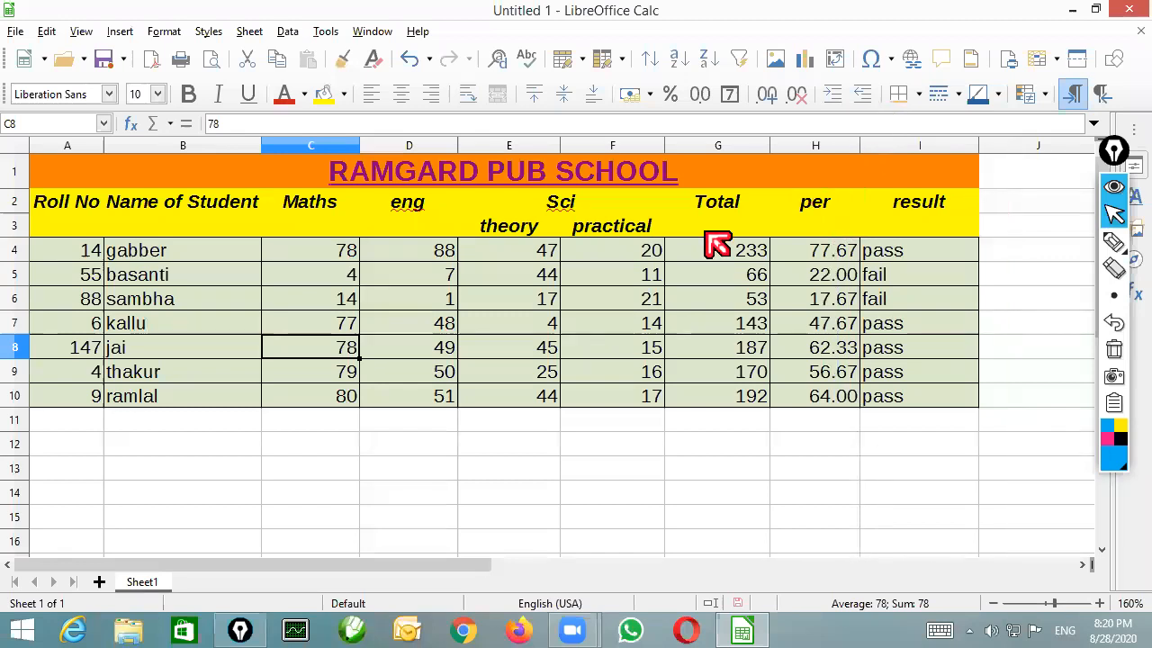
click(296, 32)
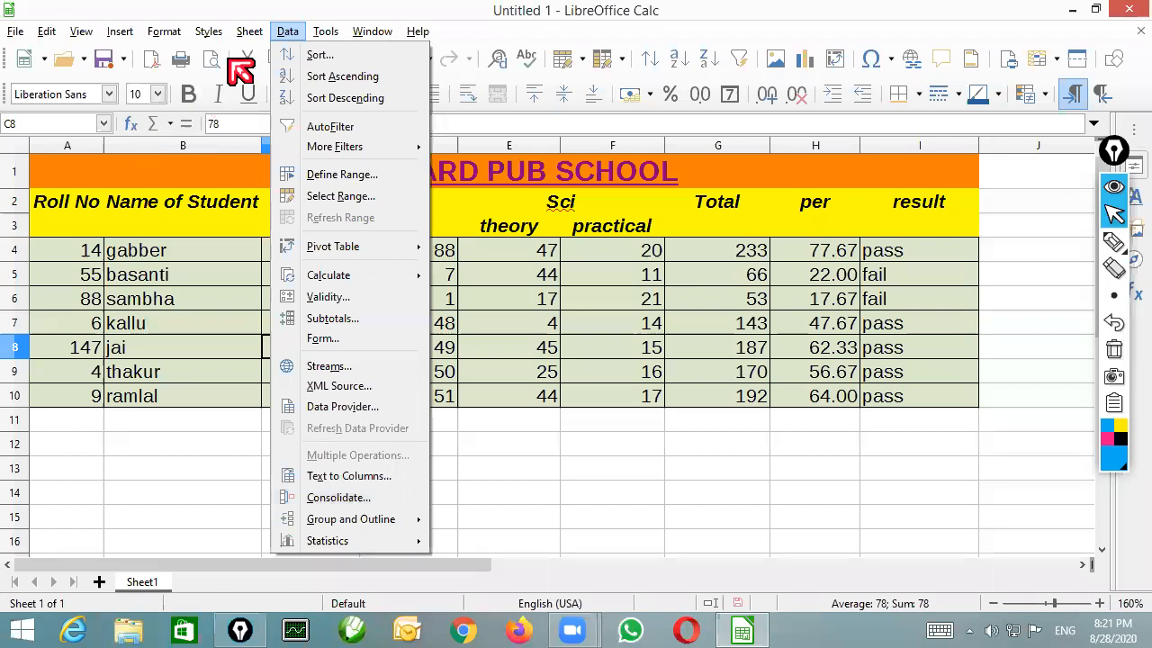
mouse_move(245, 38)
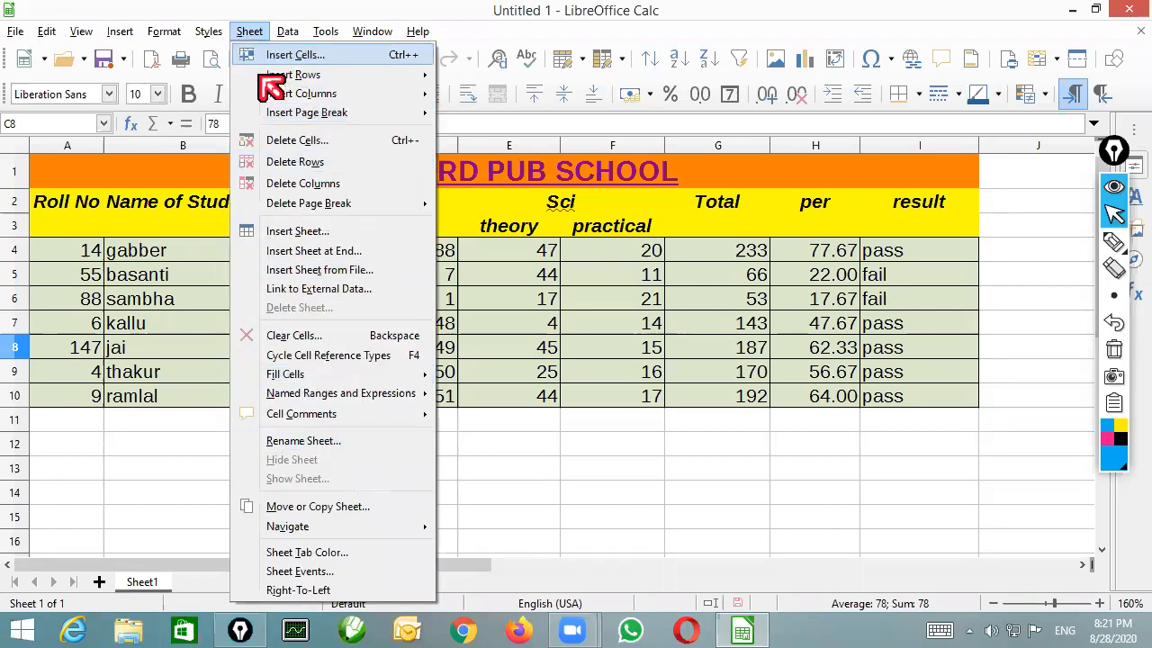
mouse_move(168, 36)
click(486, 324)
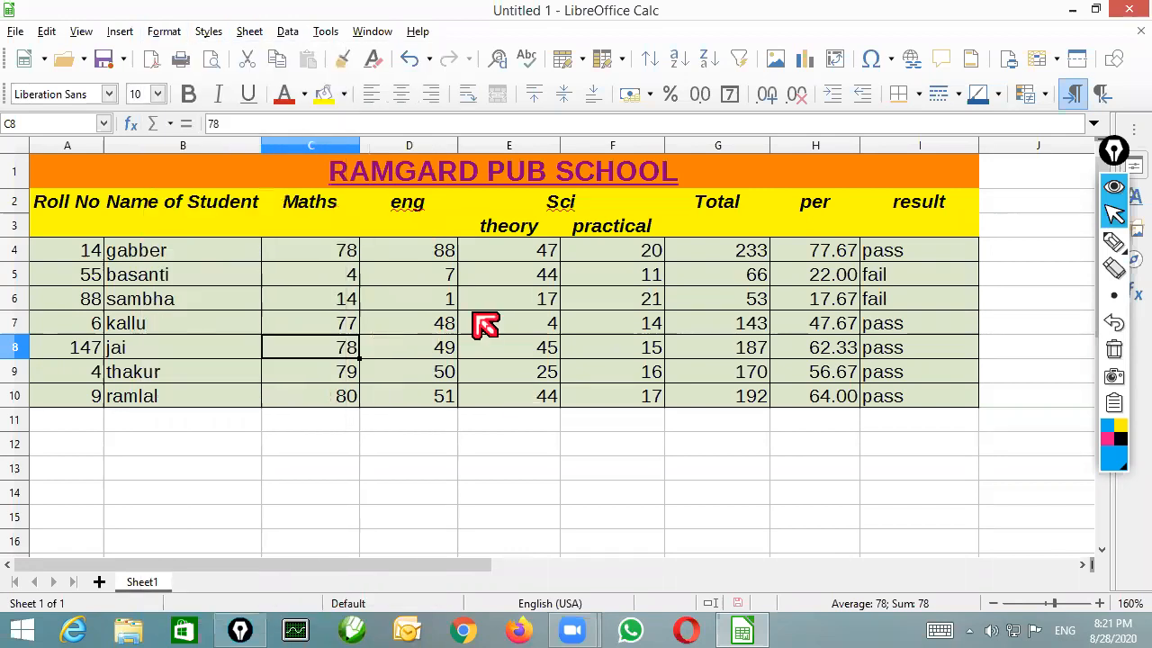
Prepare to save the workbook in Documents as GADGET, in ODF Spreadsheet format with password protection enabled
click(16, 31)
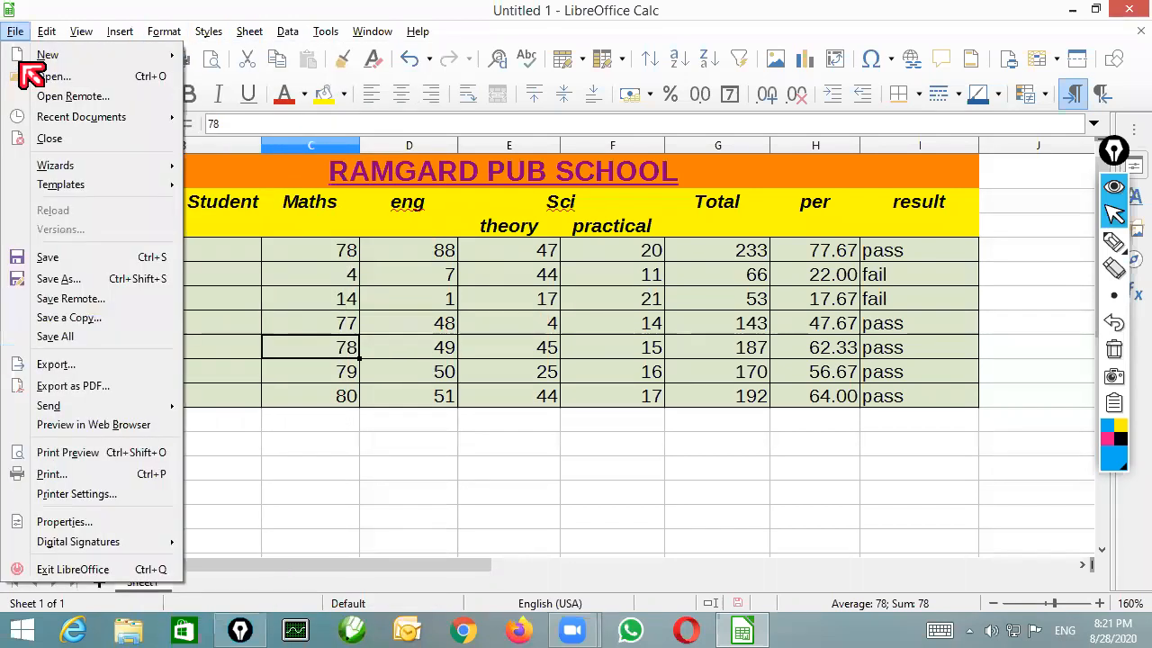
click(76, 279)
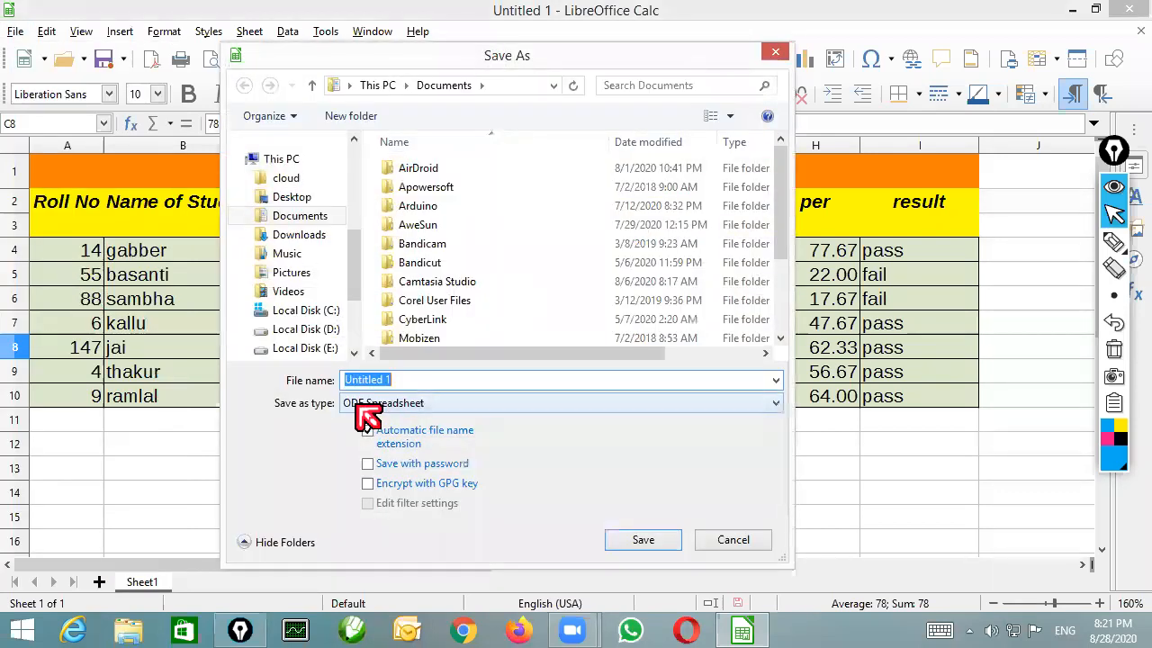
click(421, 404)
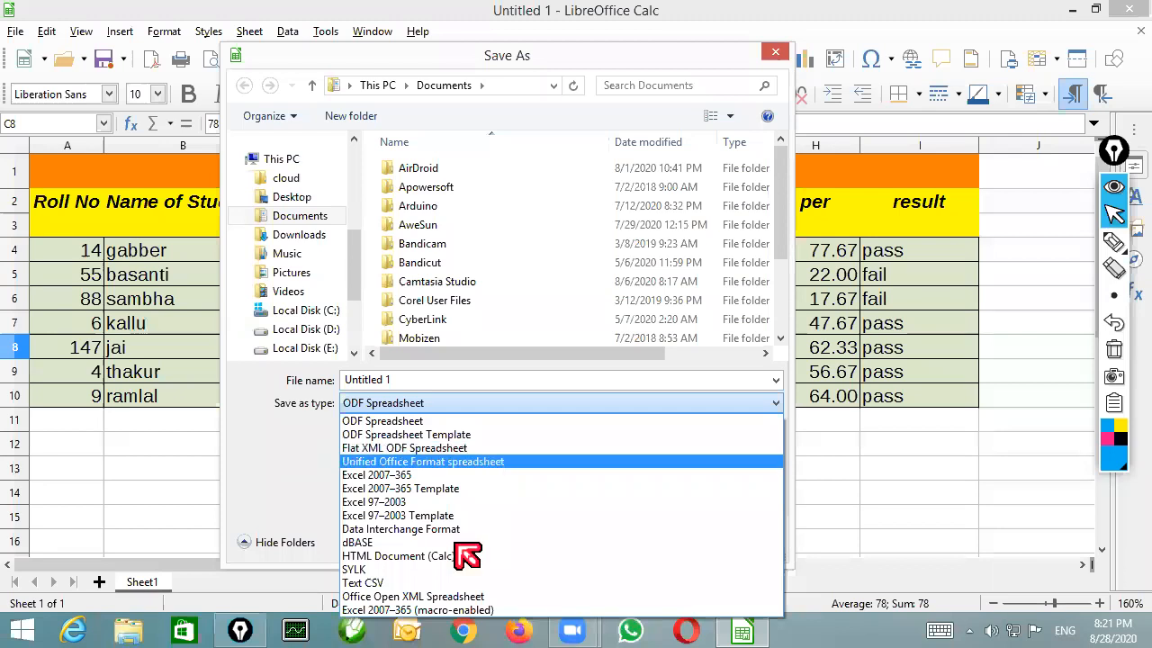
click(313, 463)
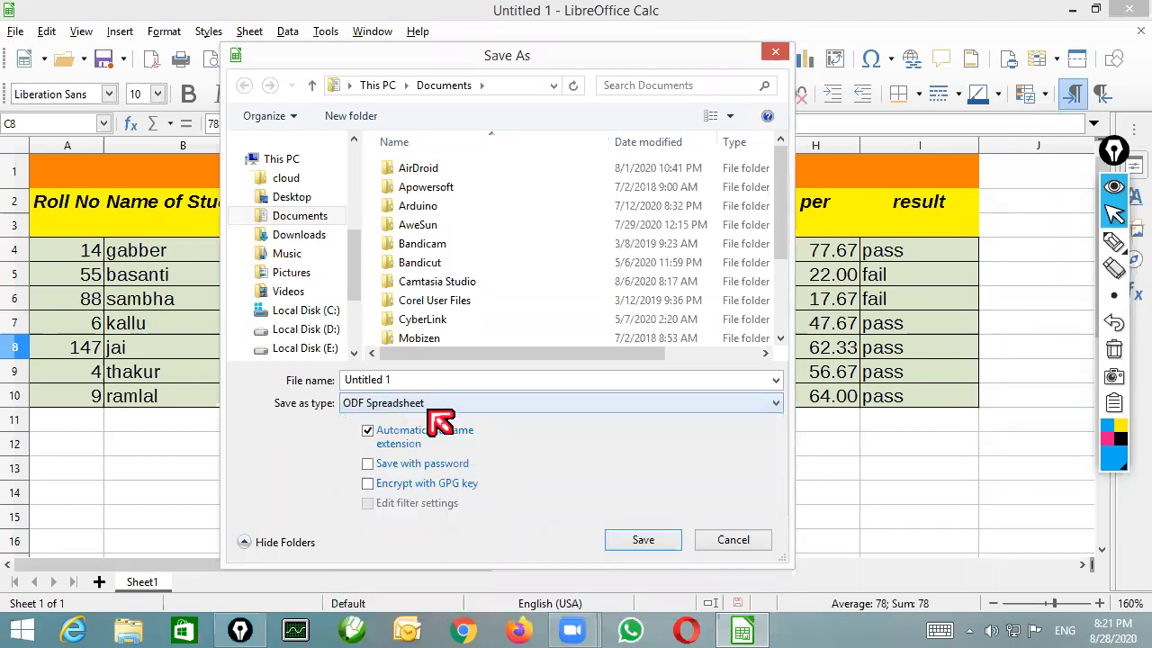
click(384, 383)
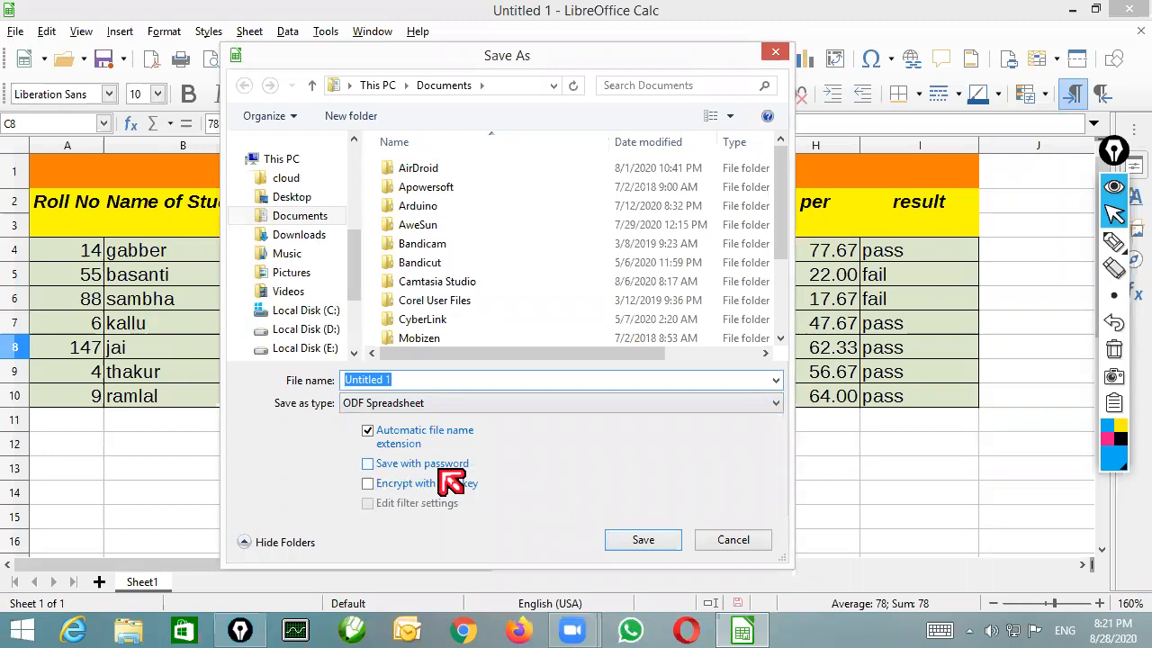
click(367, 463)
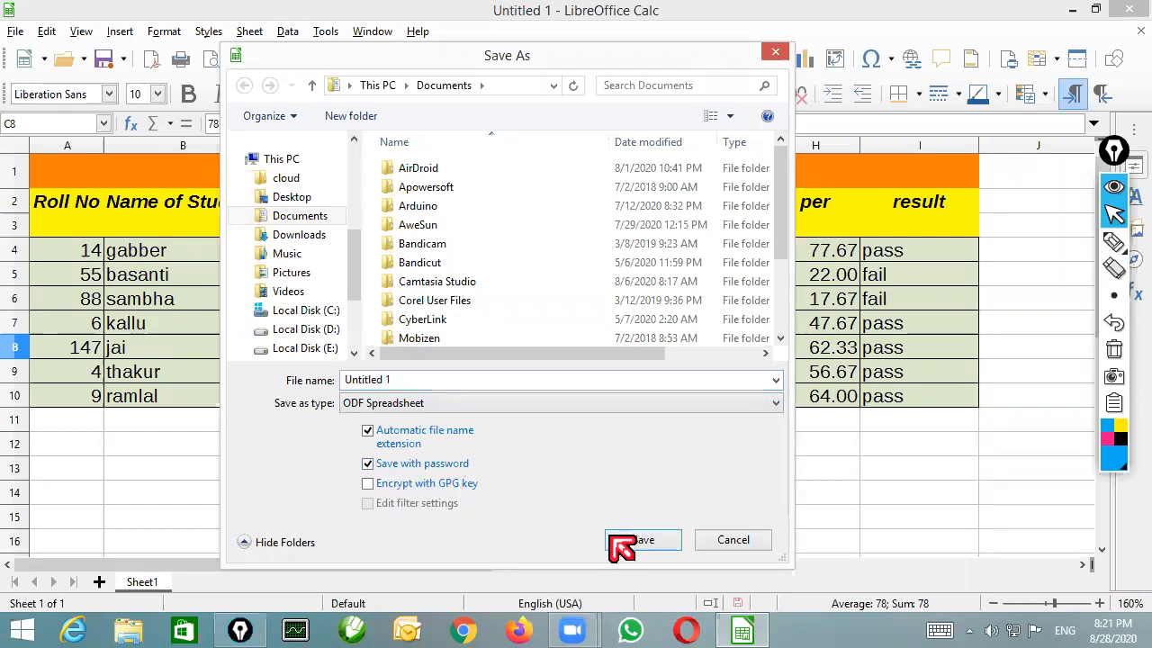
click(302, 216)
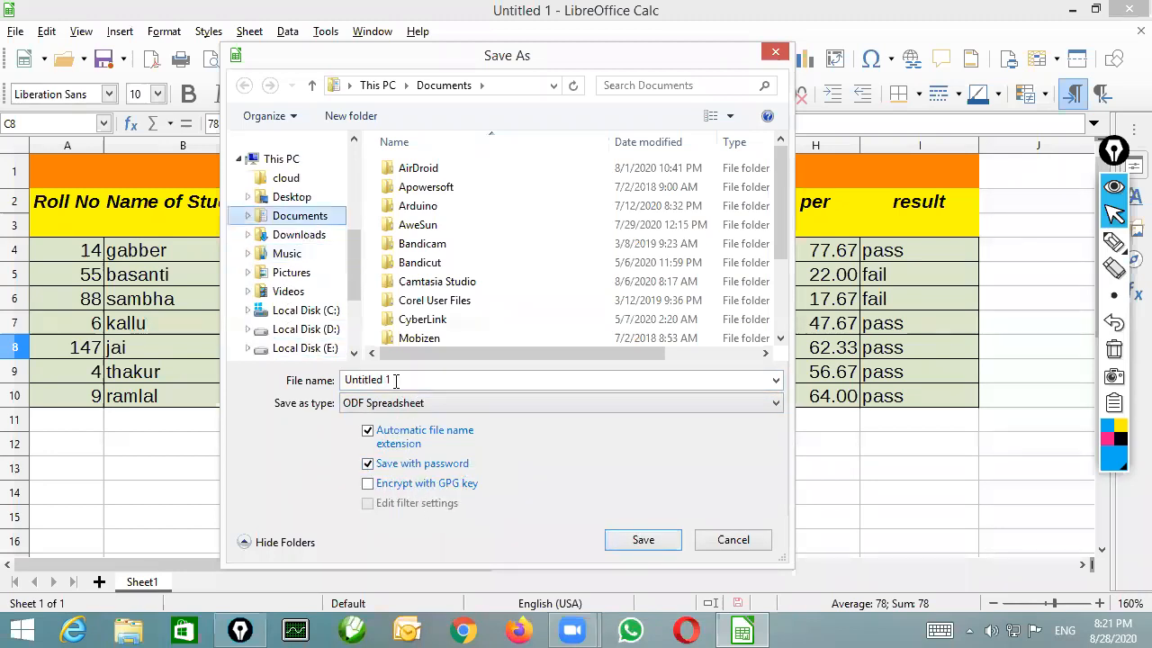
click(401, 378)
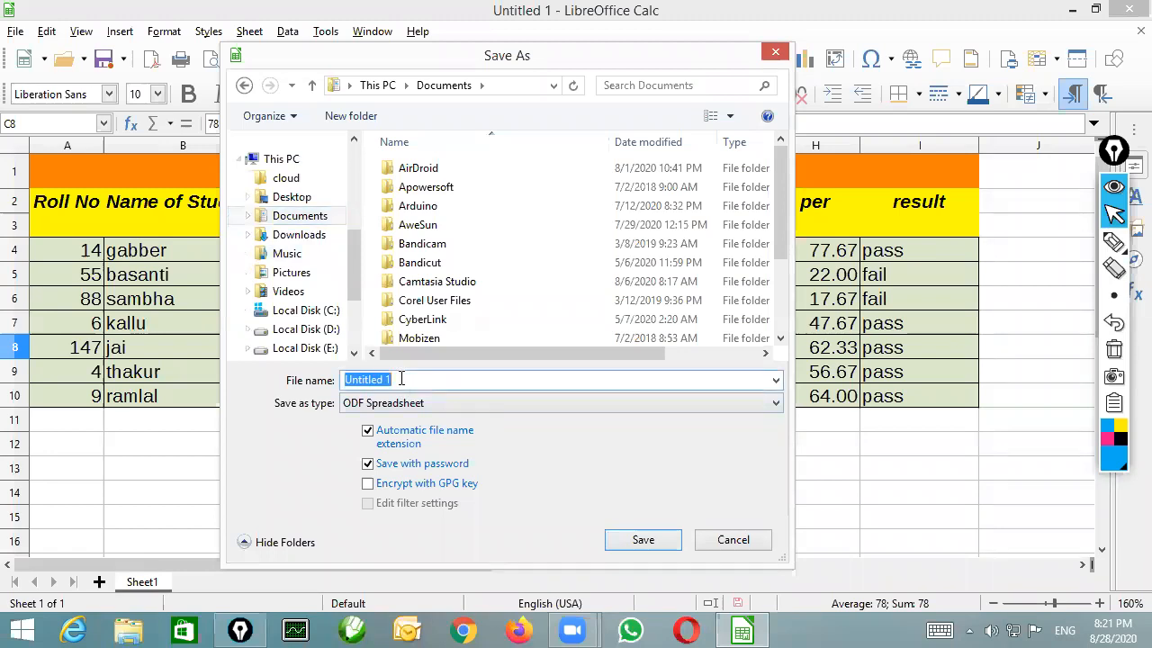
text(GADGET)
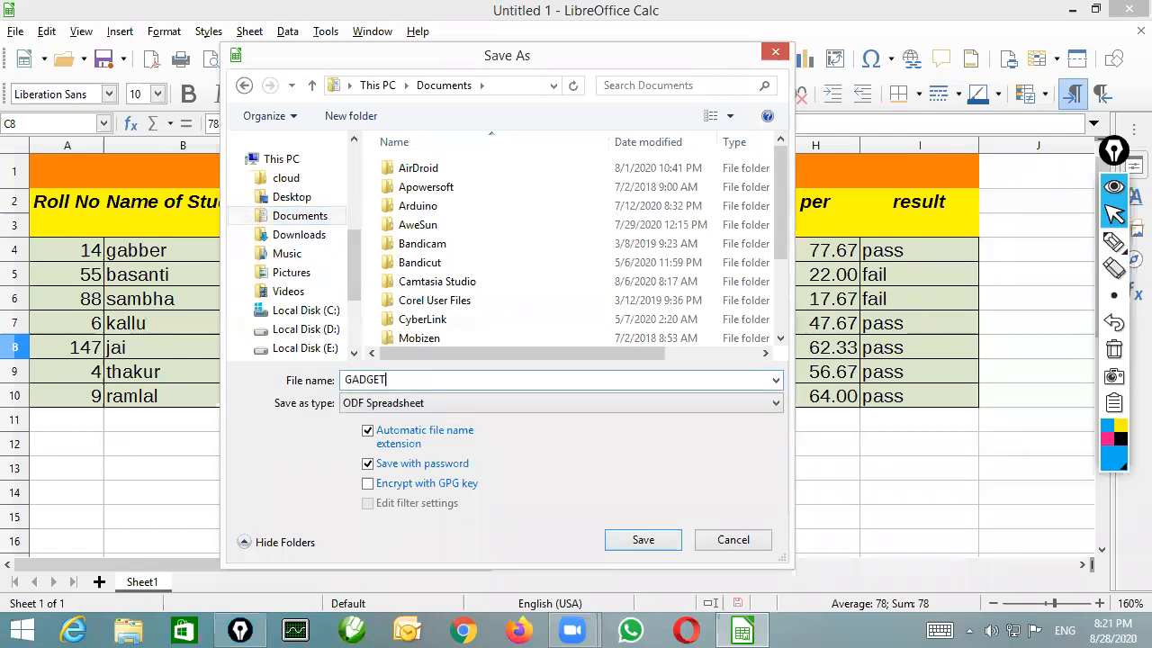
Save the file, entering and confirming the file encryption password
click(643, 540)
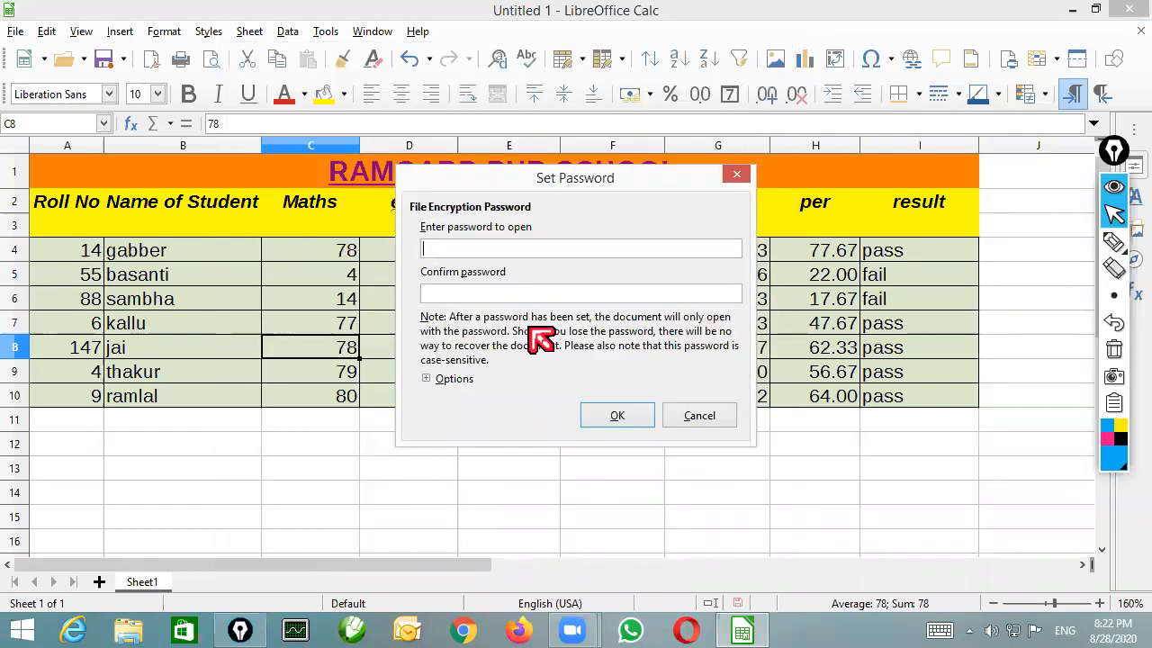
text(123)
click(524, 290)
text(123)
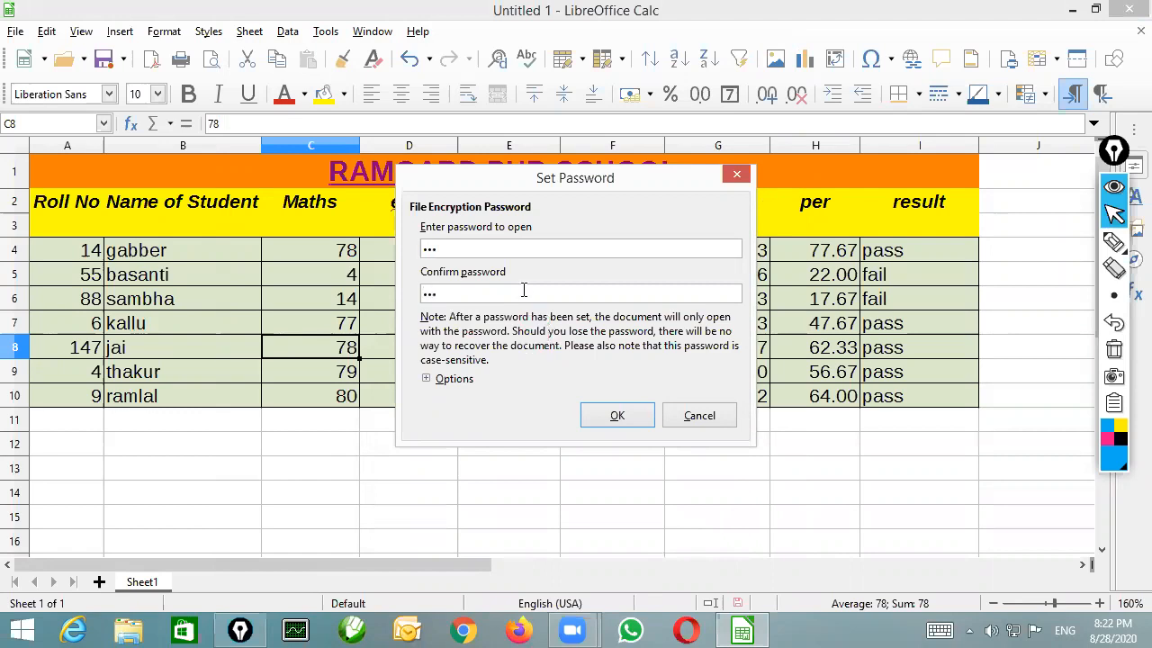
click(618, 416)
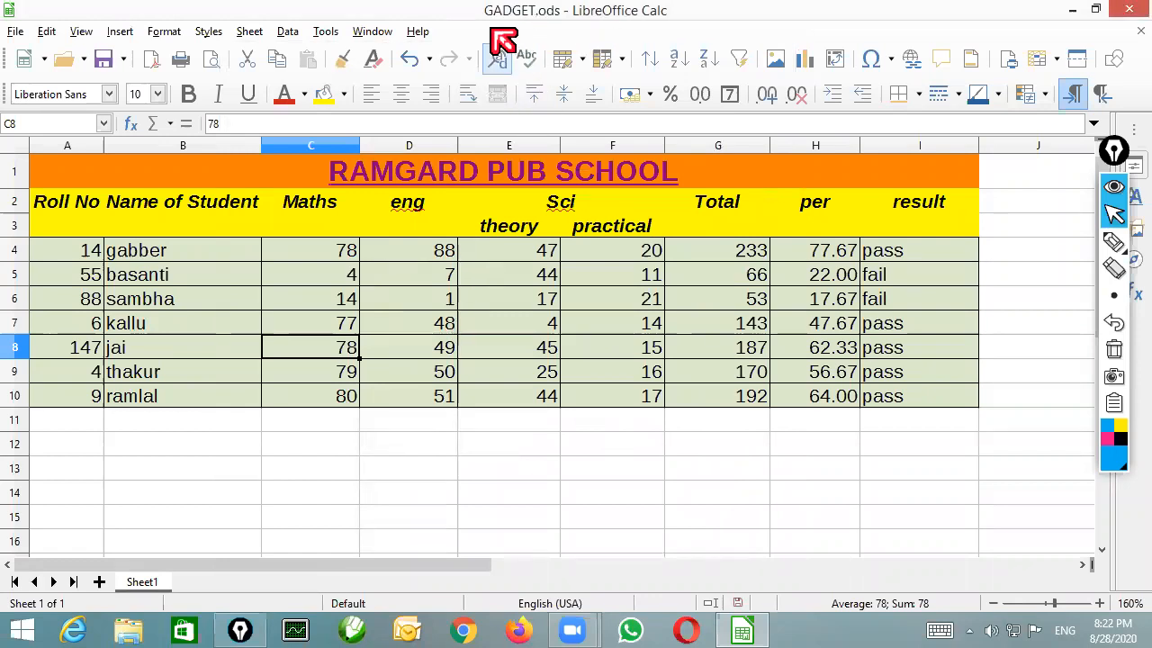
Close the marks sheet and reopen the recent file GADGET by entering its password
click(1139, 32)
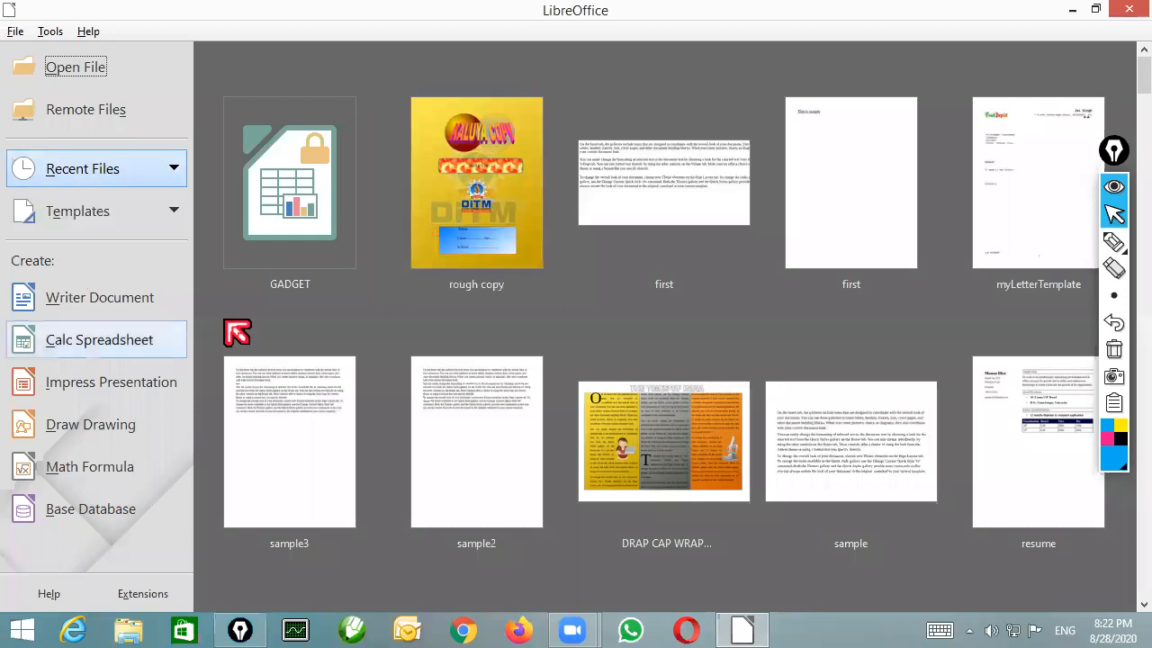
click(295, 220)
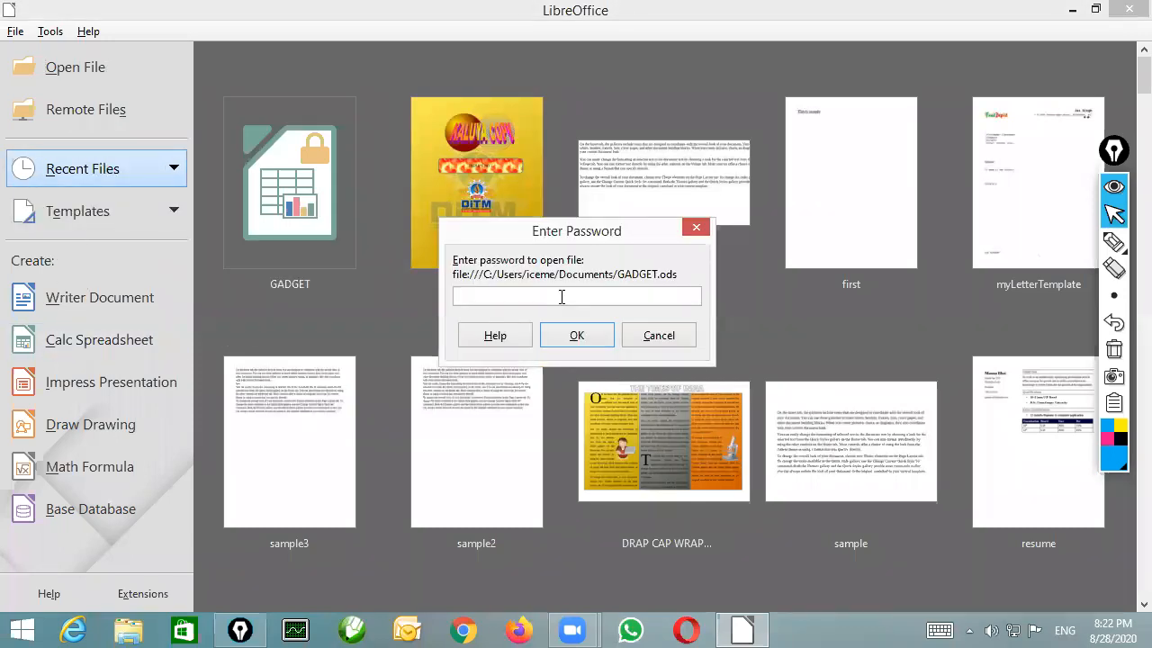
text(123)
key(Return)
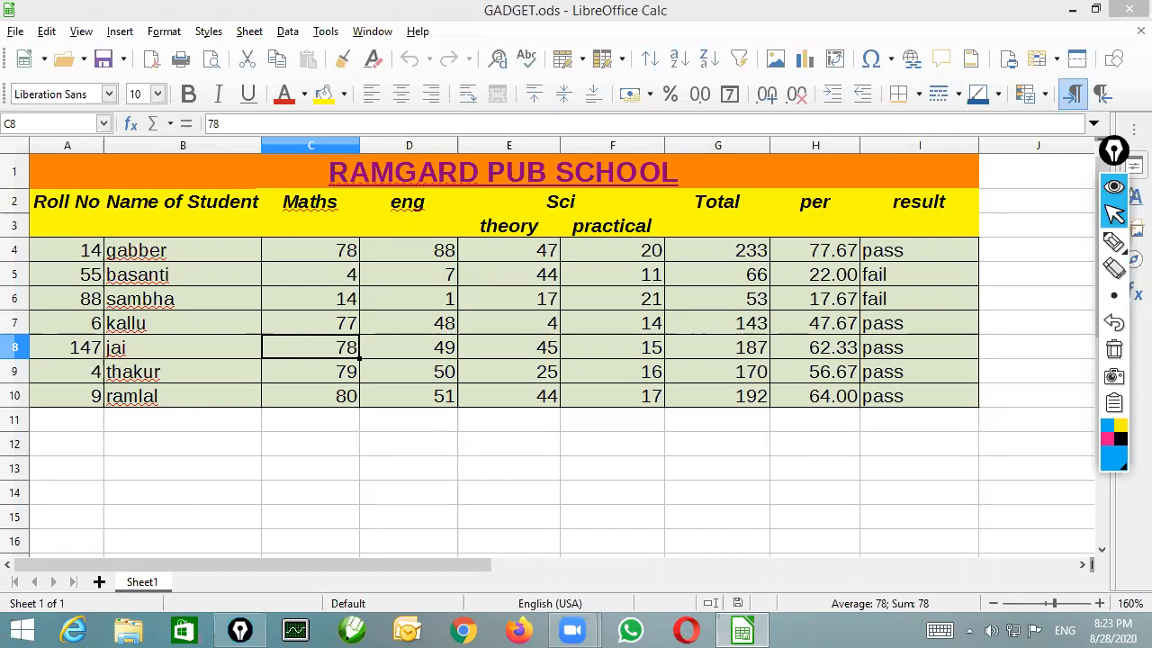
Close the spreadsheet and open the libra office folder inside the ccc folder
click(1125, 12)
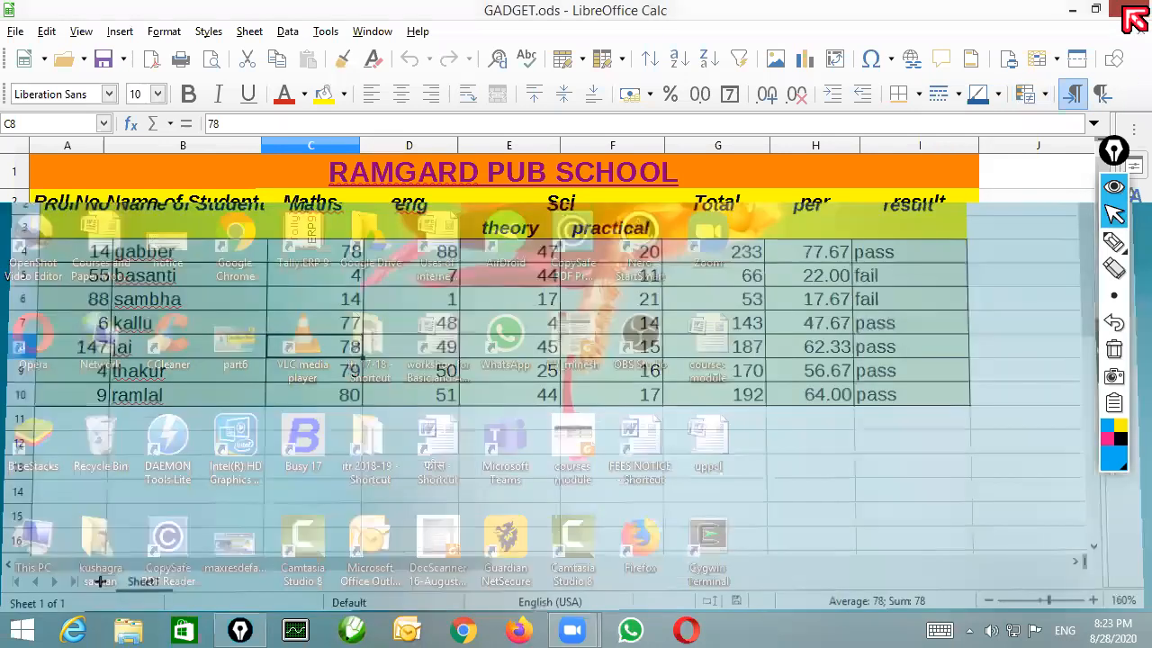
double_click(391, 237)
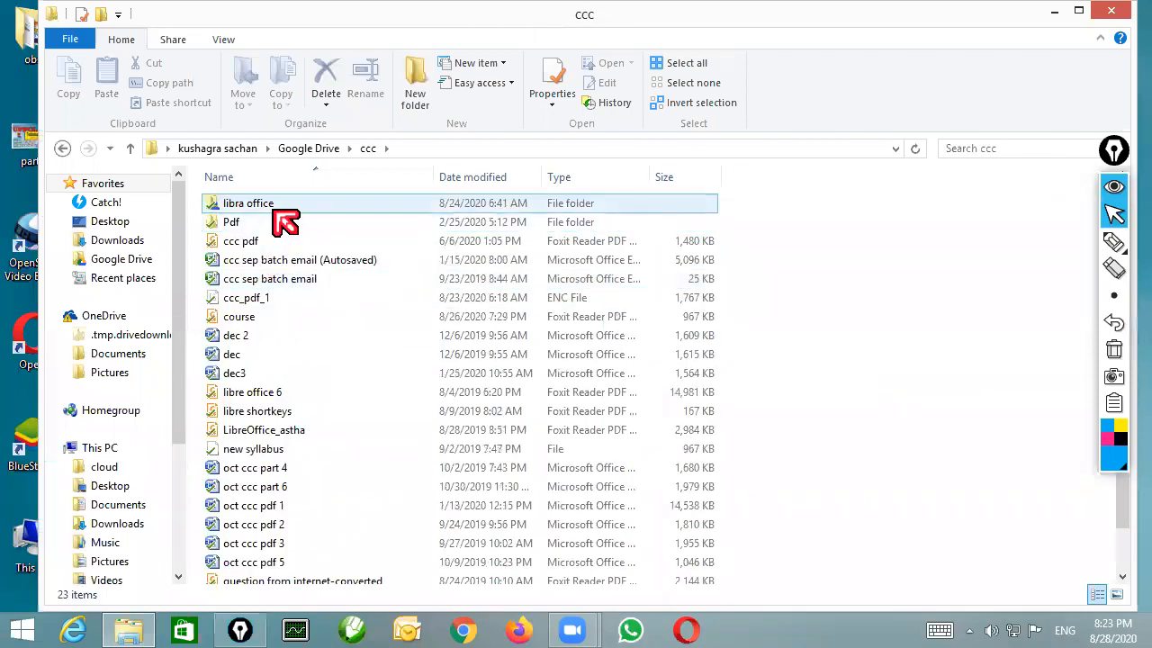
double_click(275, 206)
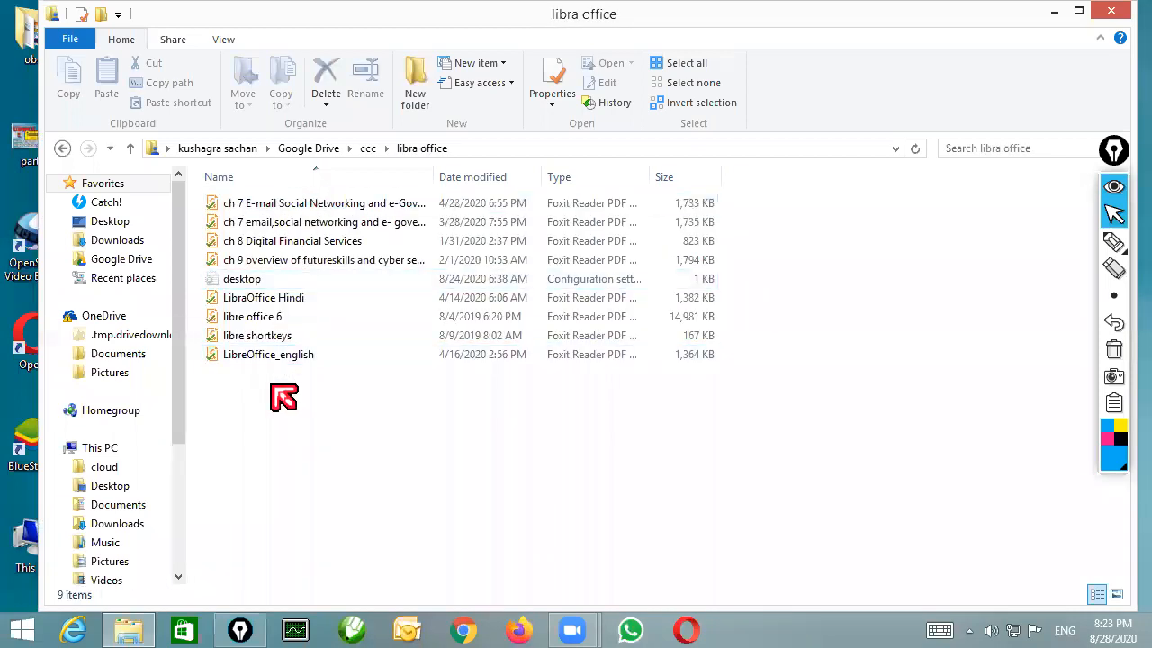
Look over the LibreOffice notes and the chapter 7 and 8 PDFs, and close the folder window
click(284, 337)
click(296, 299)
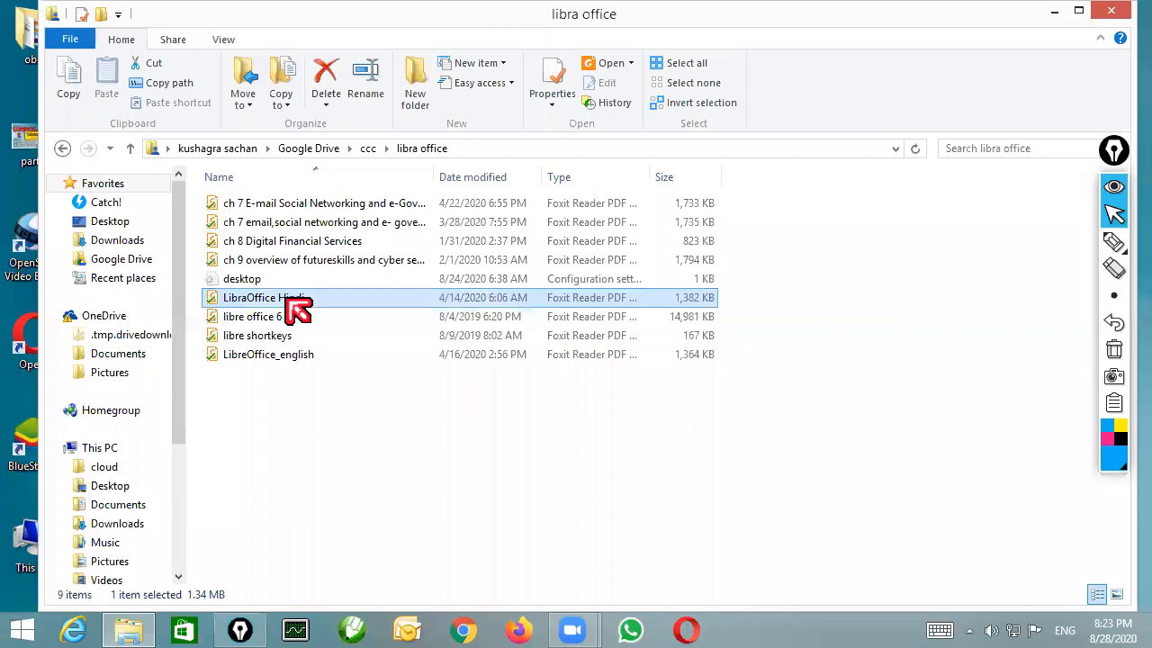
click(306, 240)
click(333, 207)
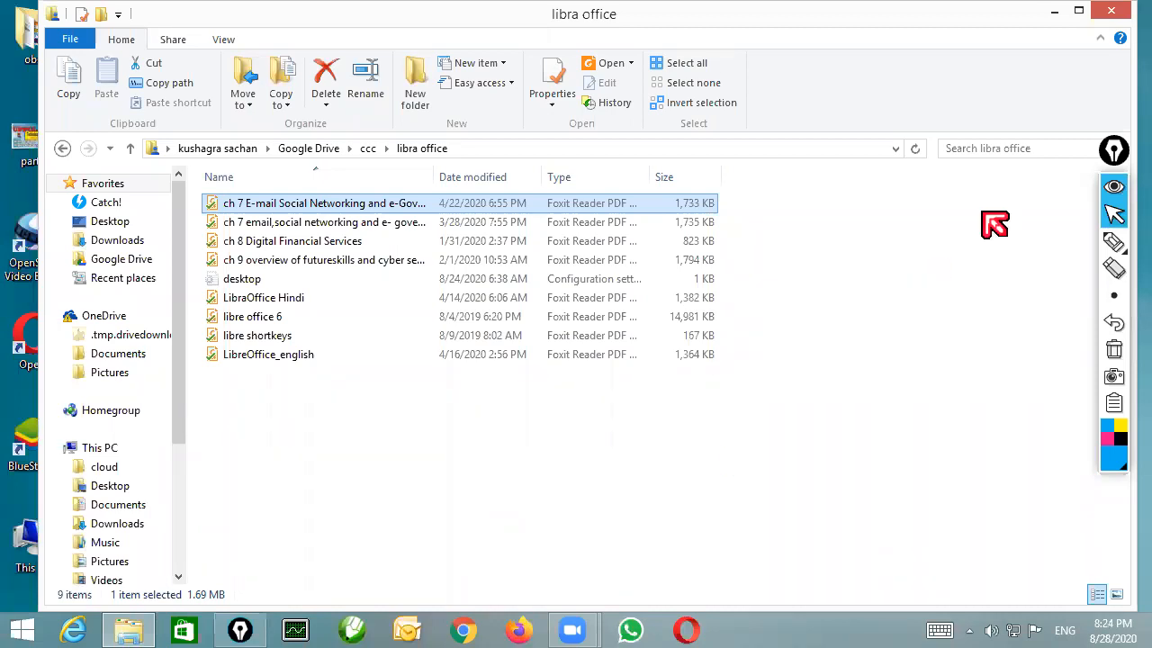
click(1106, 14)
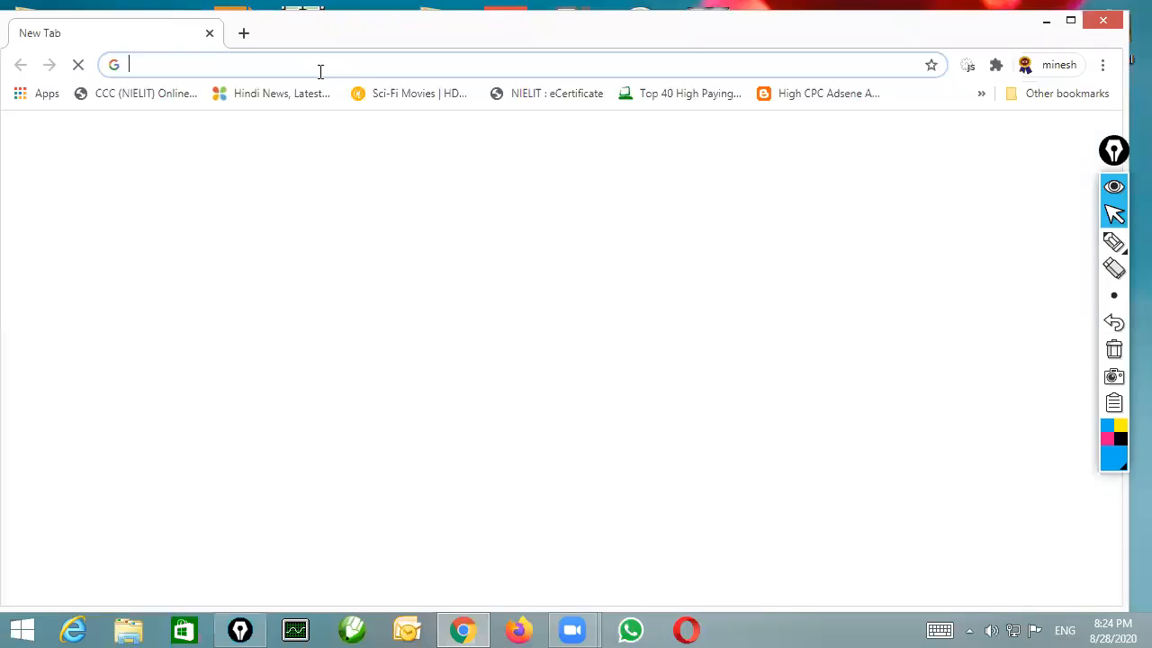
Switch to Chrome, search Google for umang and open the official UMANG website
text(um)
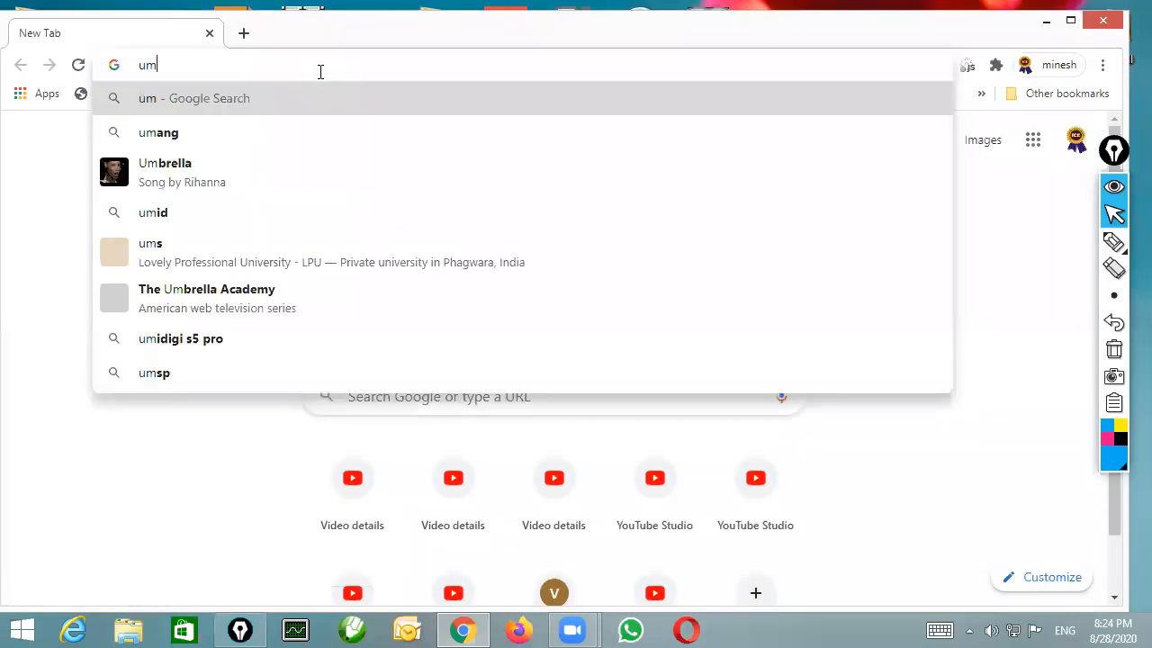
text(a)
key(Down)
key(Down)
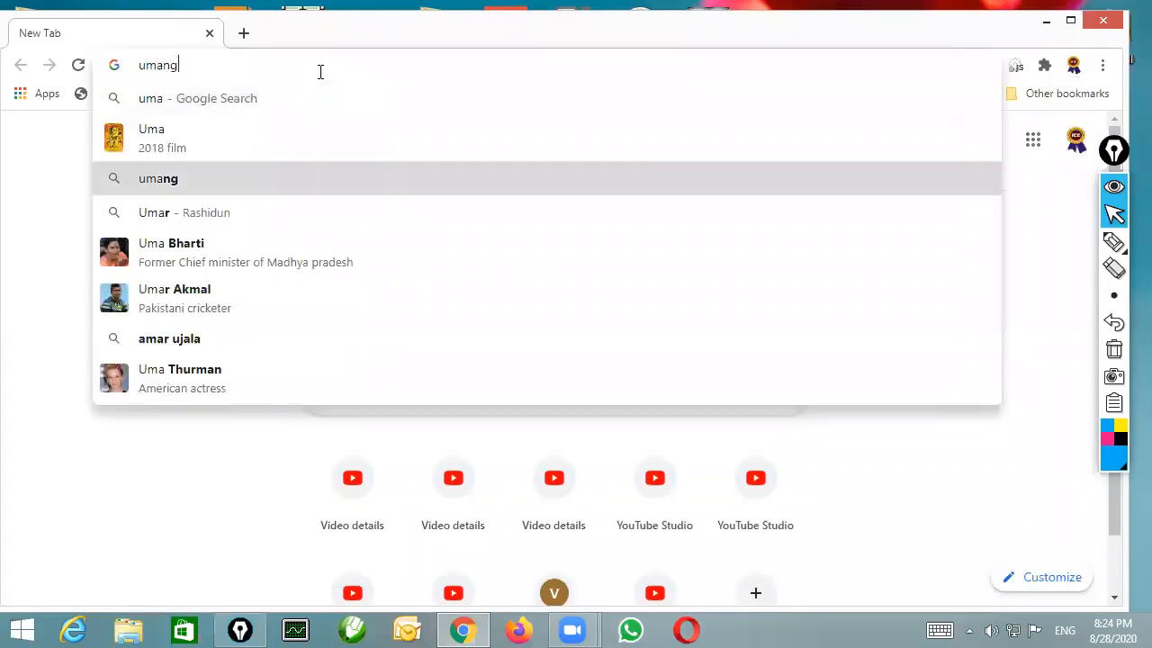
key(Return)
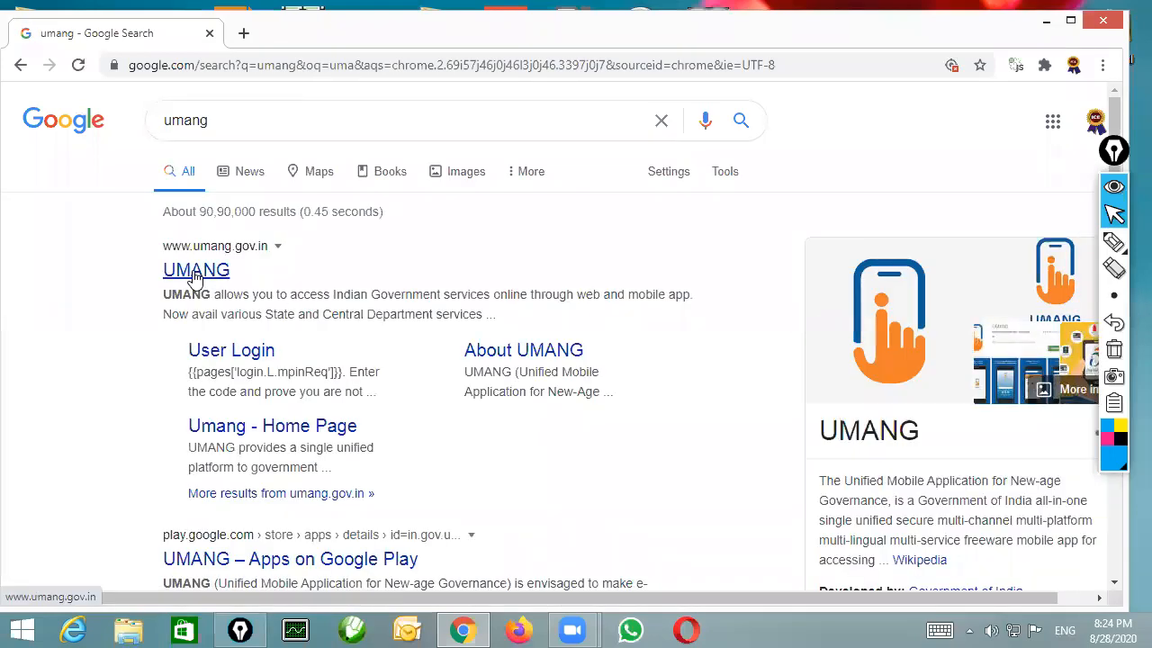
click(195, 270)
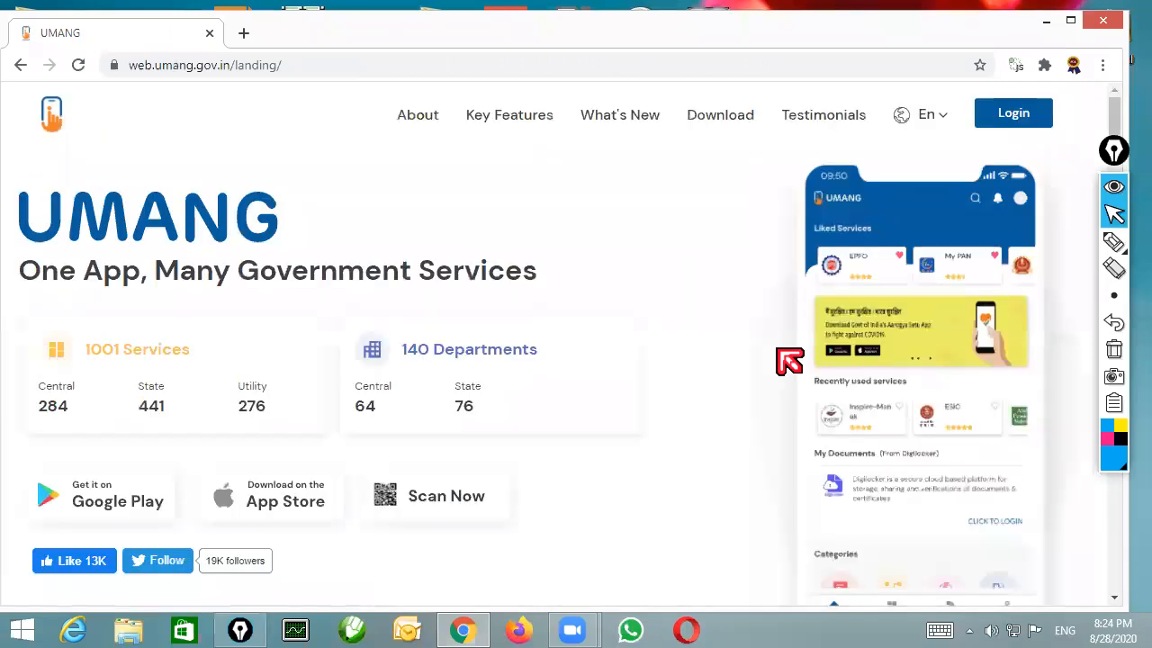
Examine the About UMANG text and the Key Features section on documents and services
scroll(789, 361, down, 5)
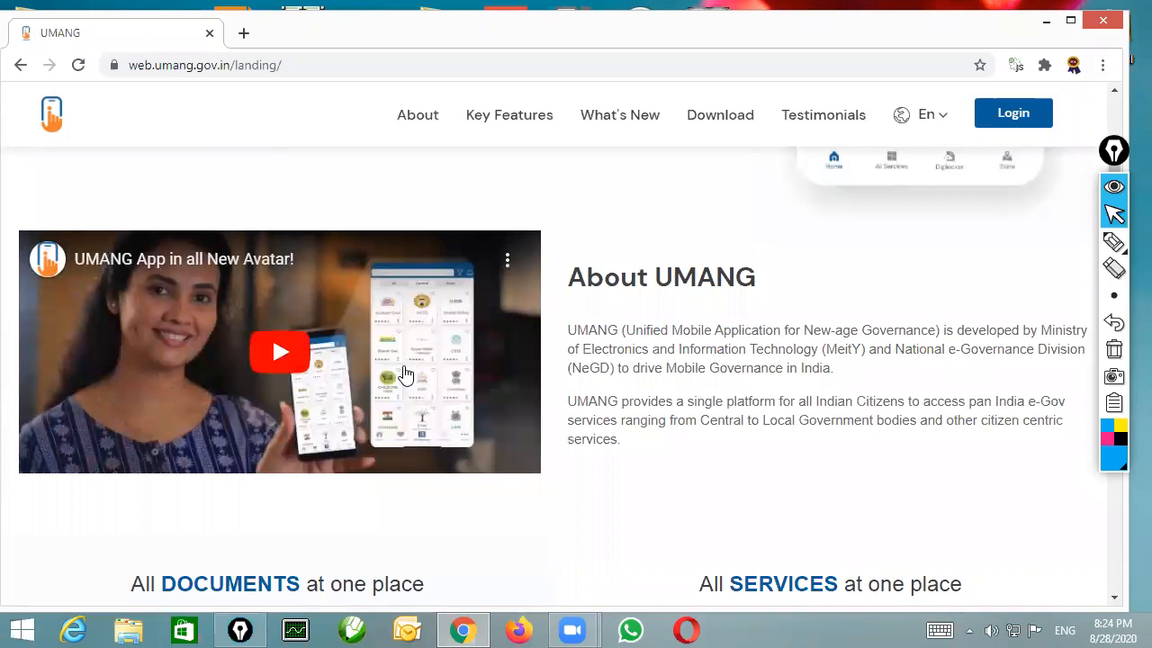
scroll(423, 373, down, 1)
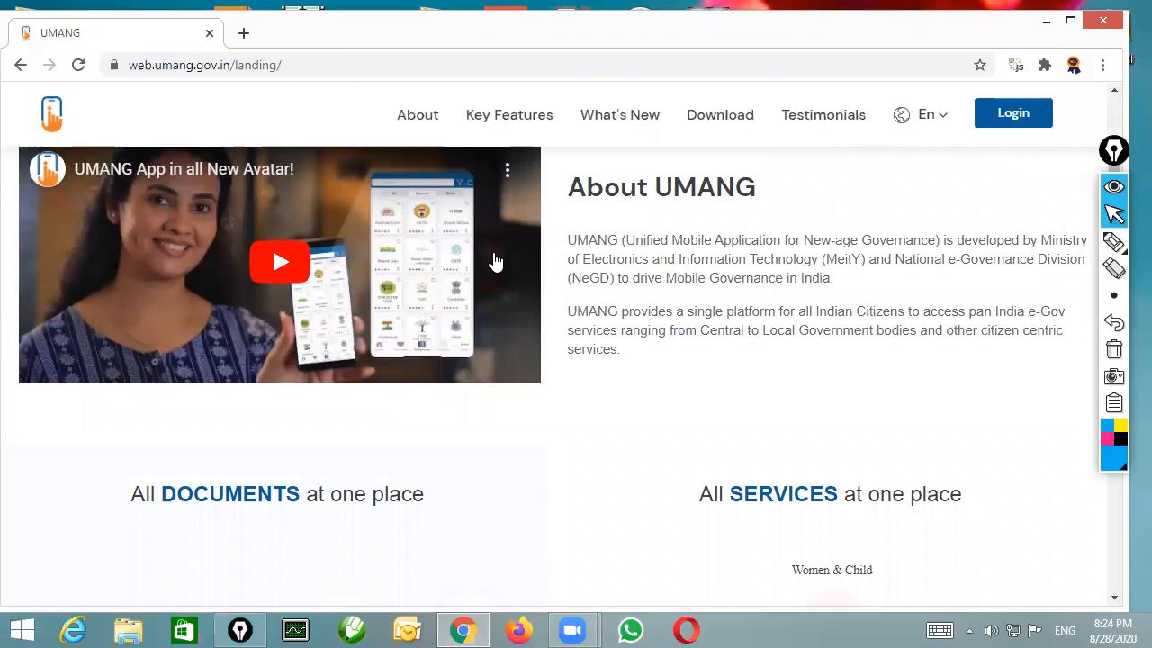
click(519, 128)
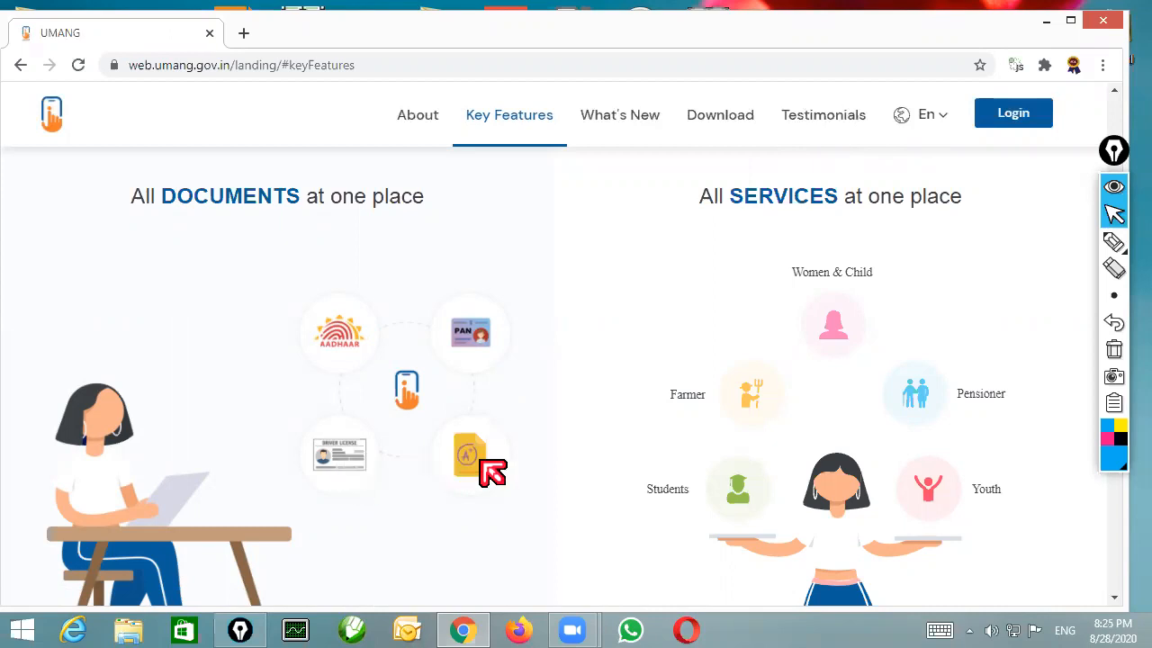
scroll(492, 473, down, 1)
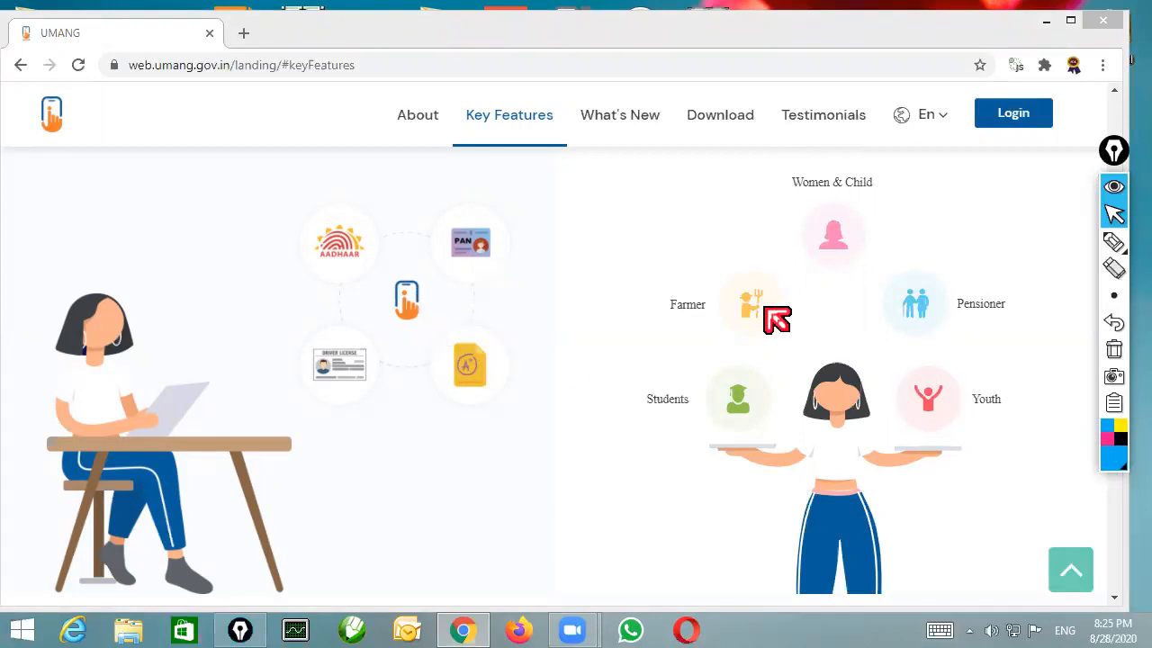
Examine the What's New section, browsing both pages of the flagship schemes, and return towards the service categories
click(625, 129)
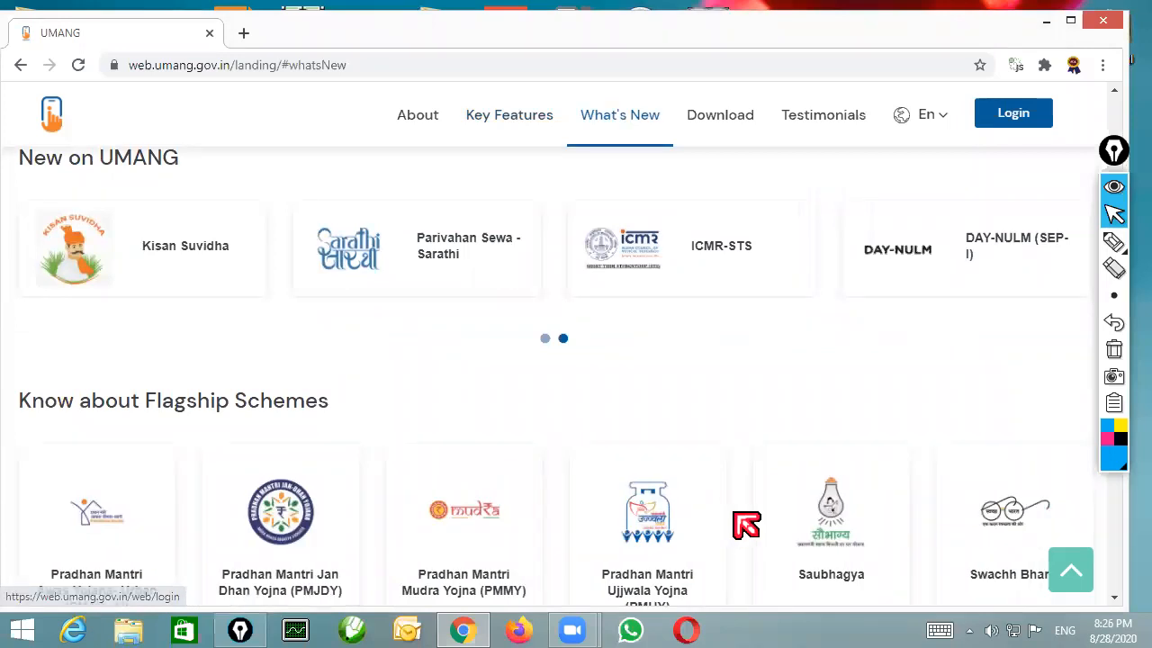
scroll(746, 525, down, 1)
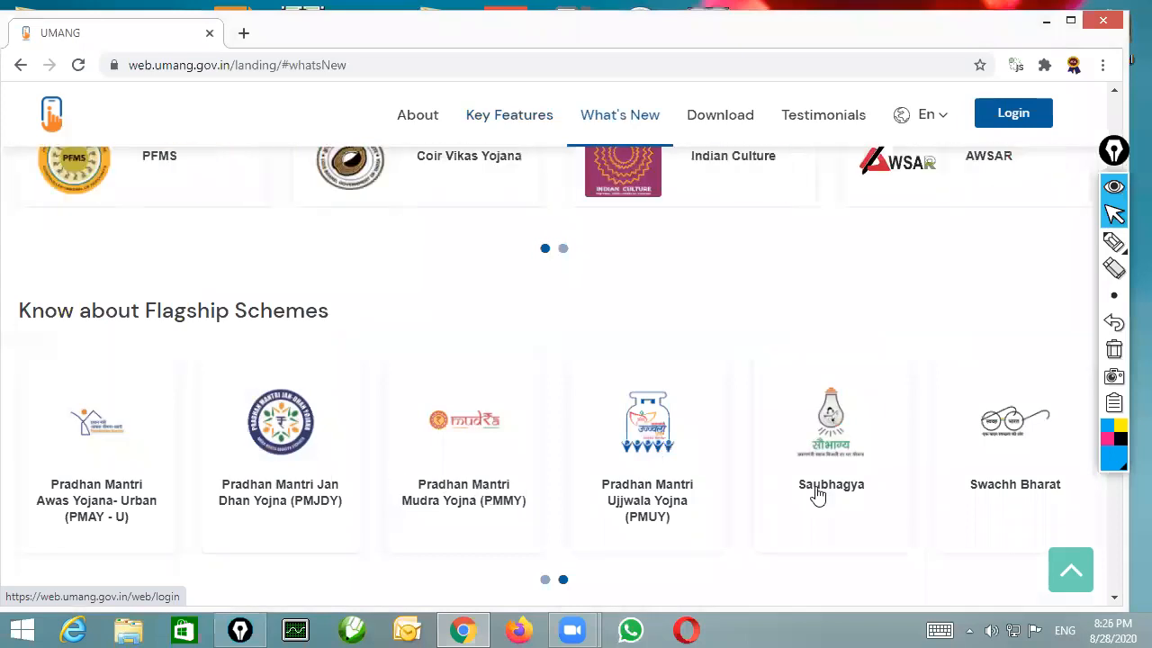
scroll(318, 489, down, 2)
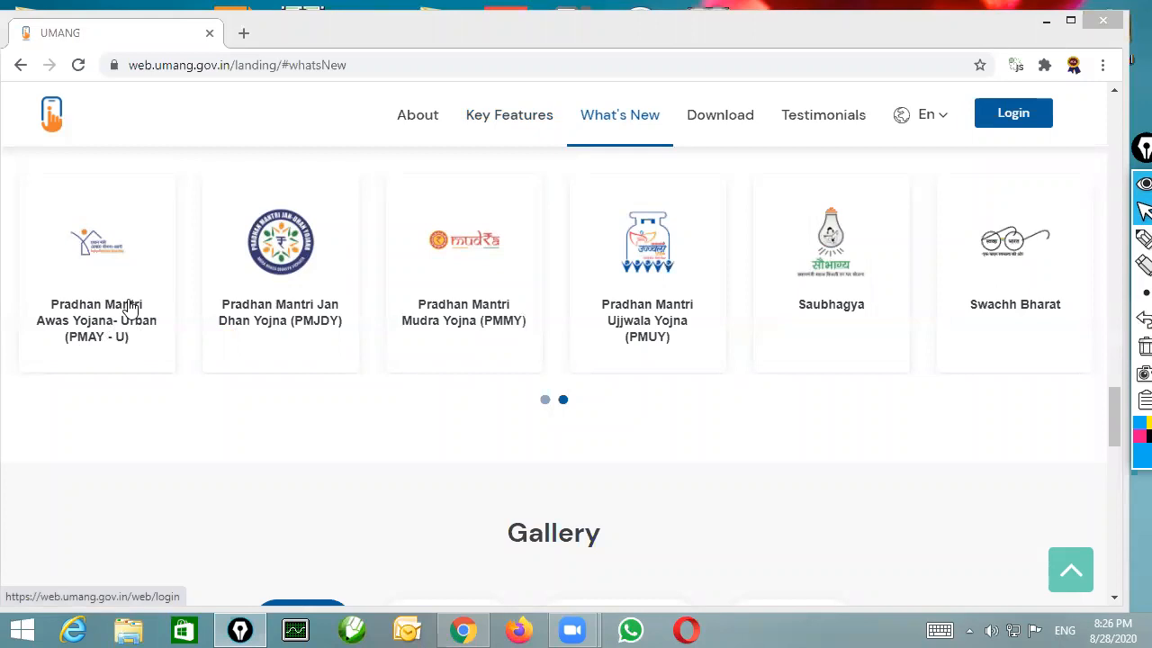
drag(80, 315, 555, 405)
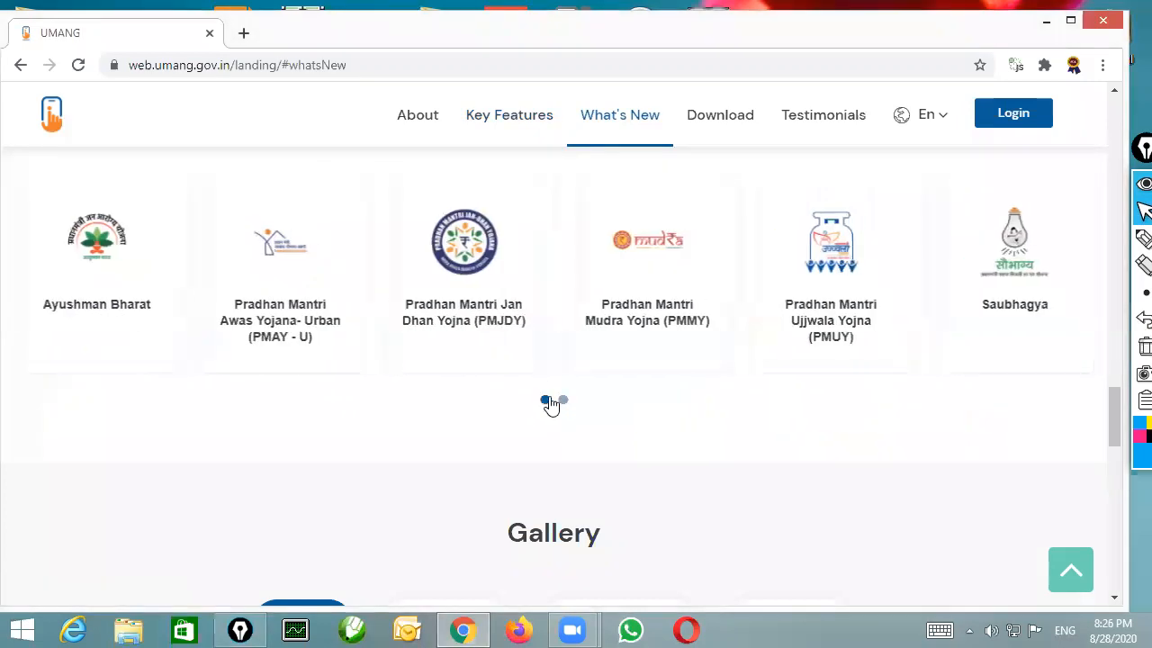
click(564, 401)
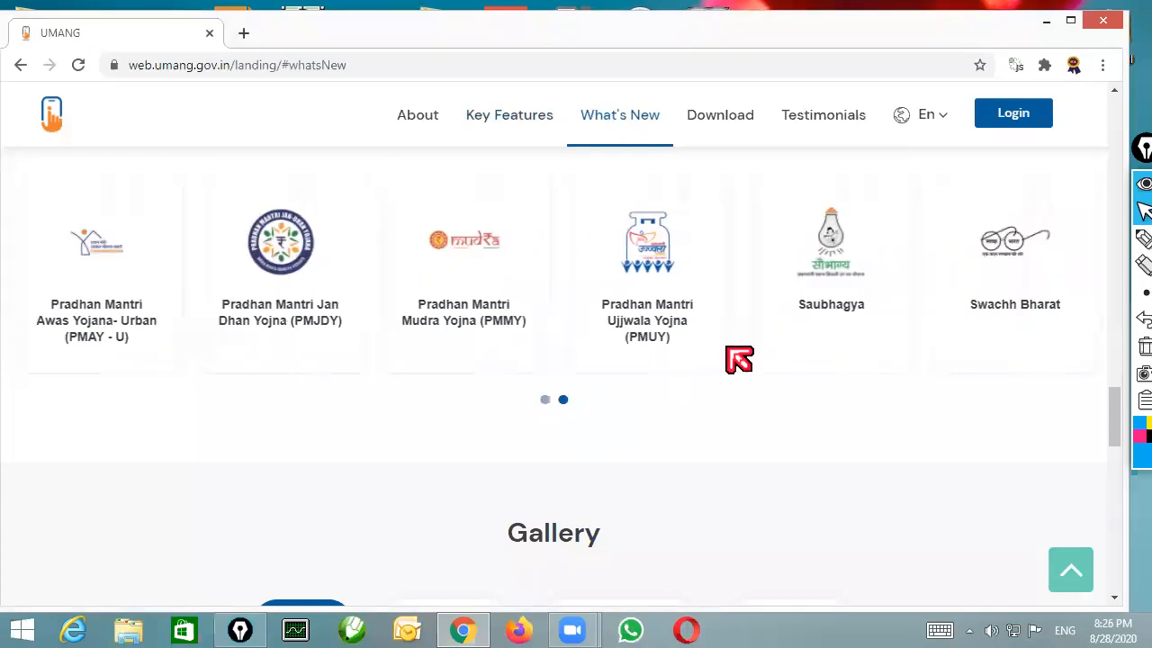
scroll(787, 333, up, 1)
scroll(787, 333, up, 7)
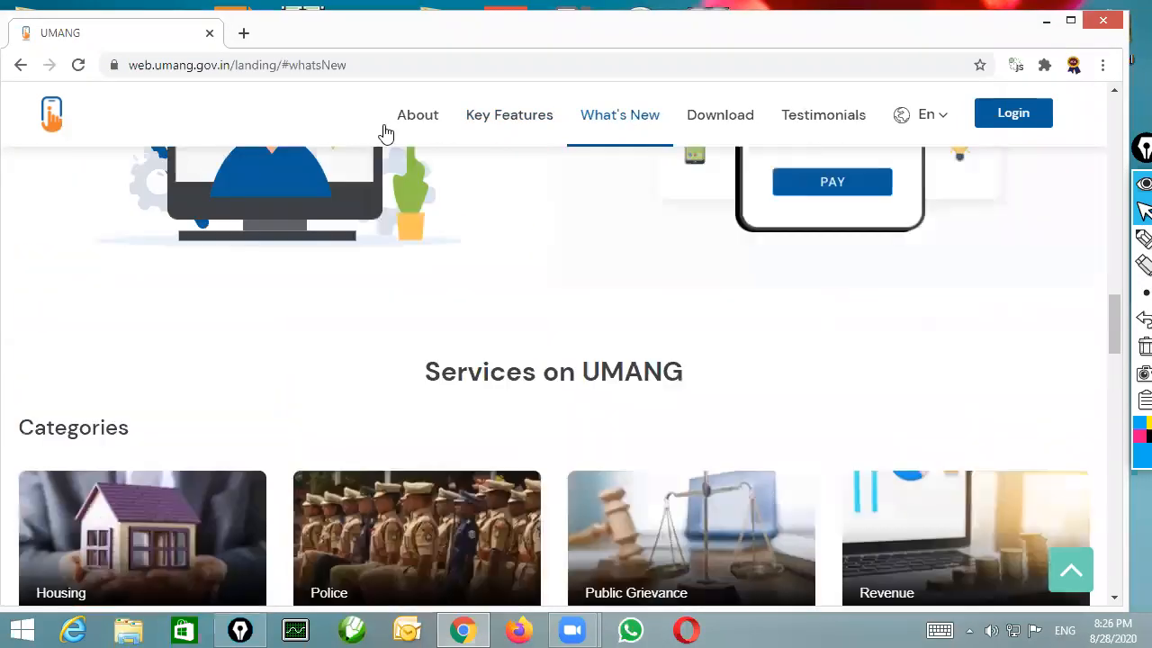
Search Google for atal pension yojana, open the ICICI Bank result and view its scheme page
click(359, 66)
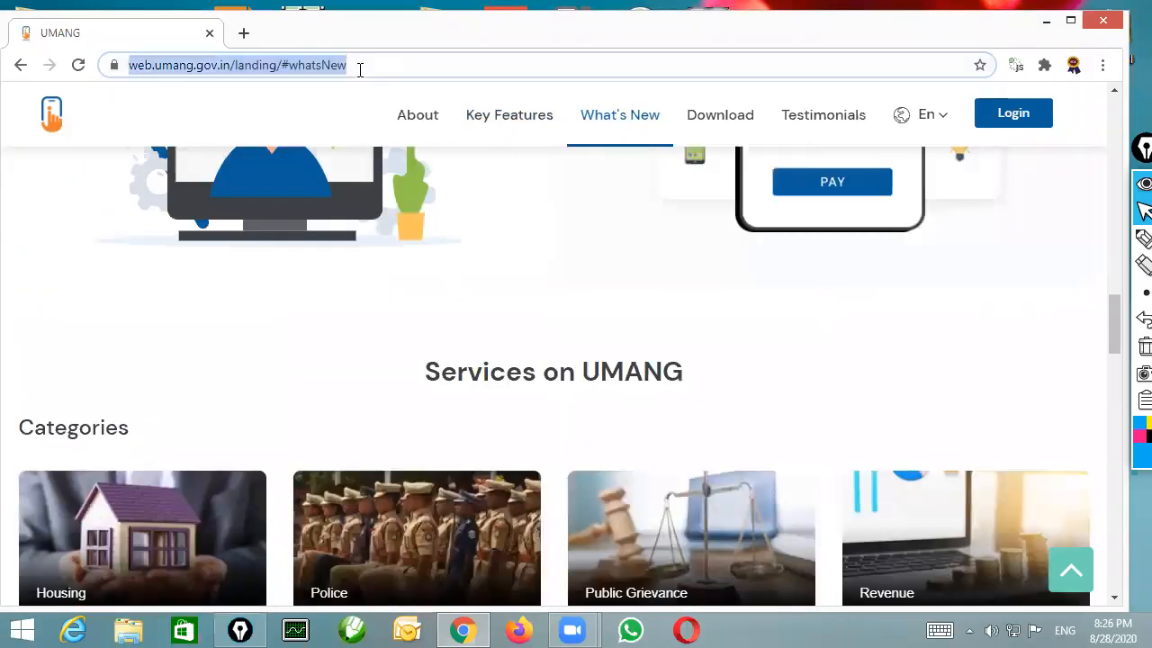
text(at)
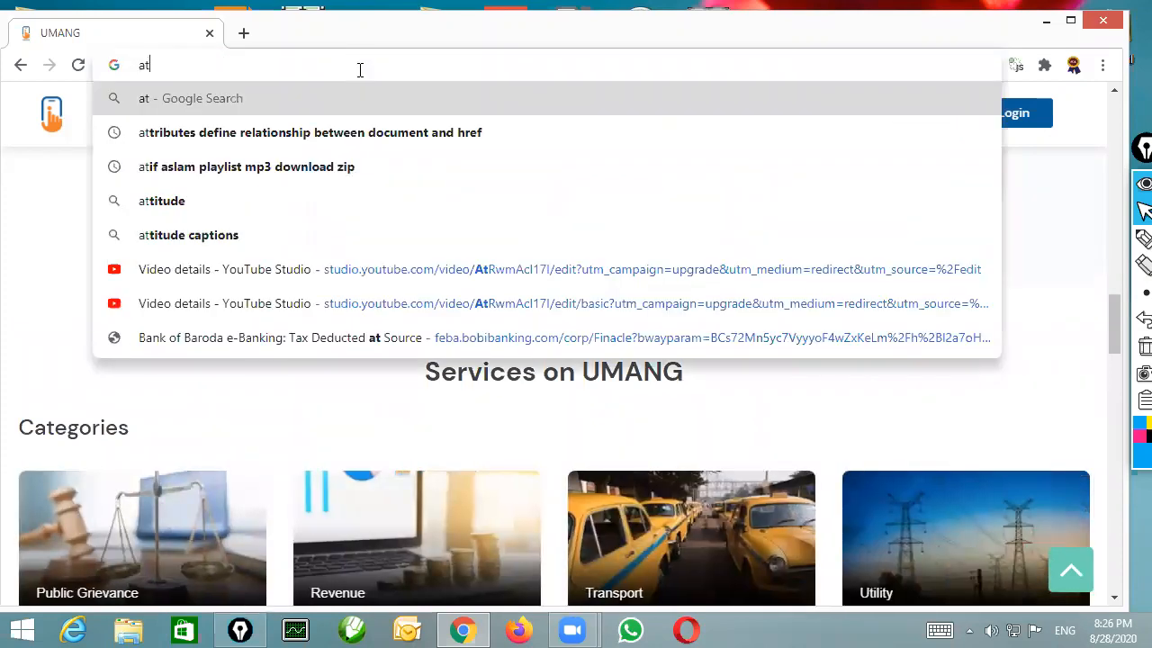
text(al)
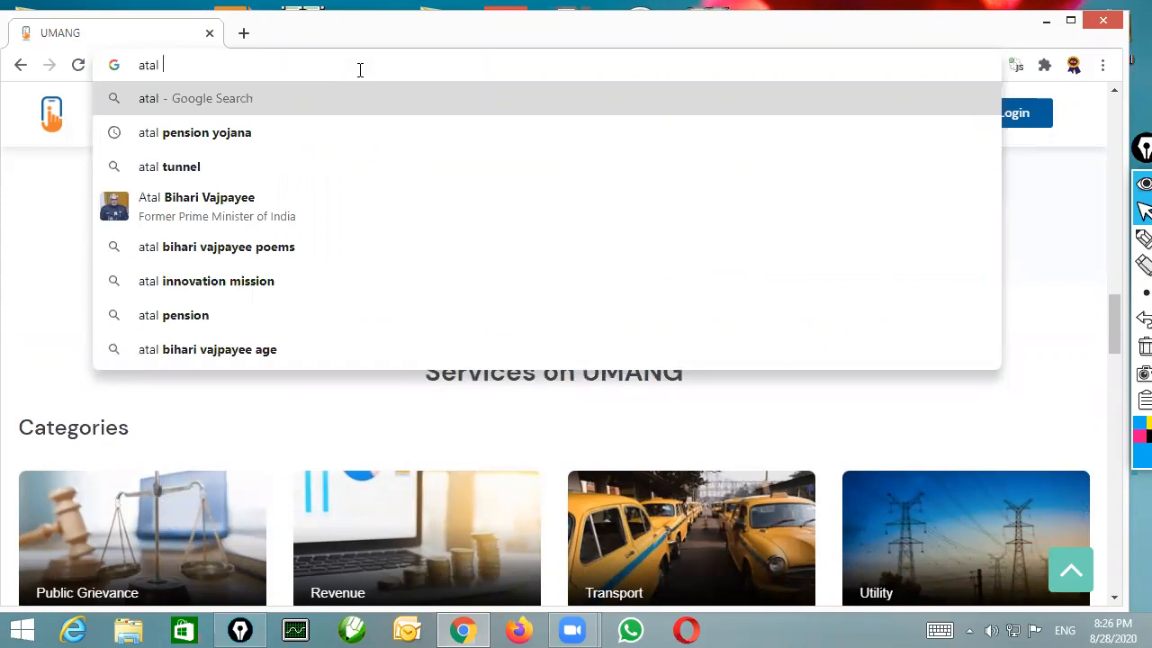
key(Down)
key(Return)
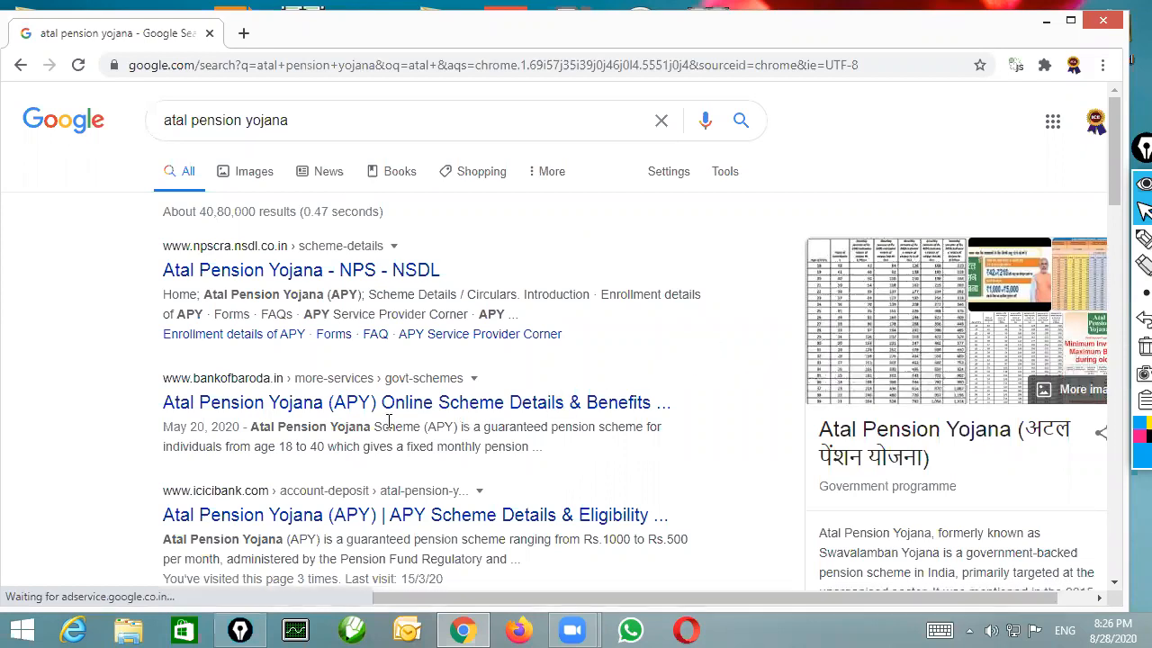
click(411, 518)
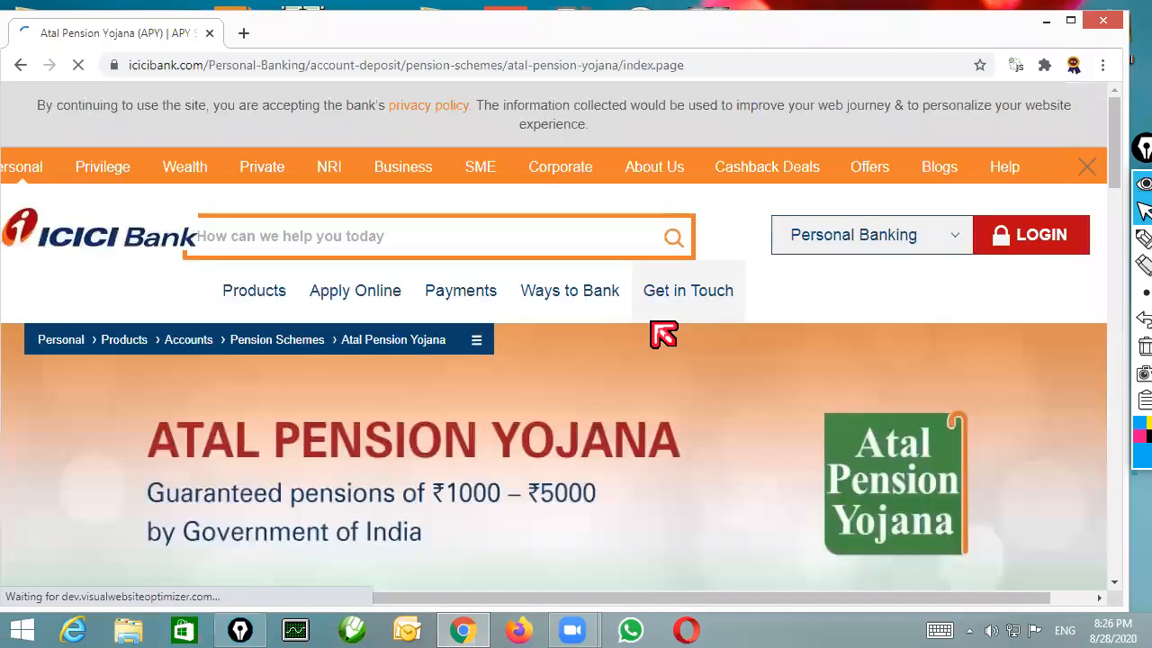
scroll(399, 387, down, 3)
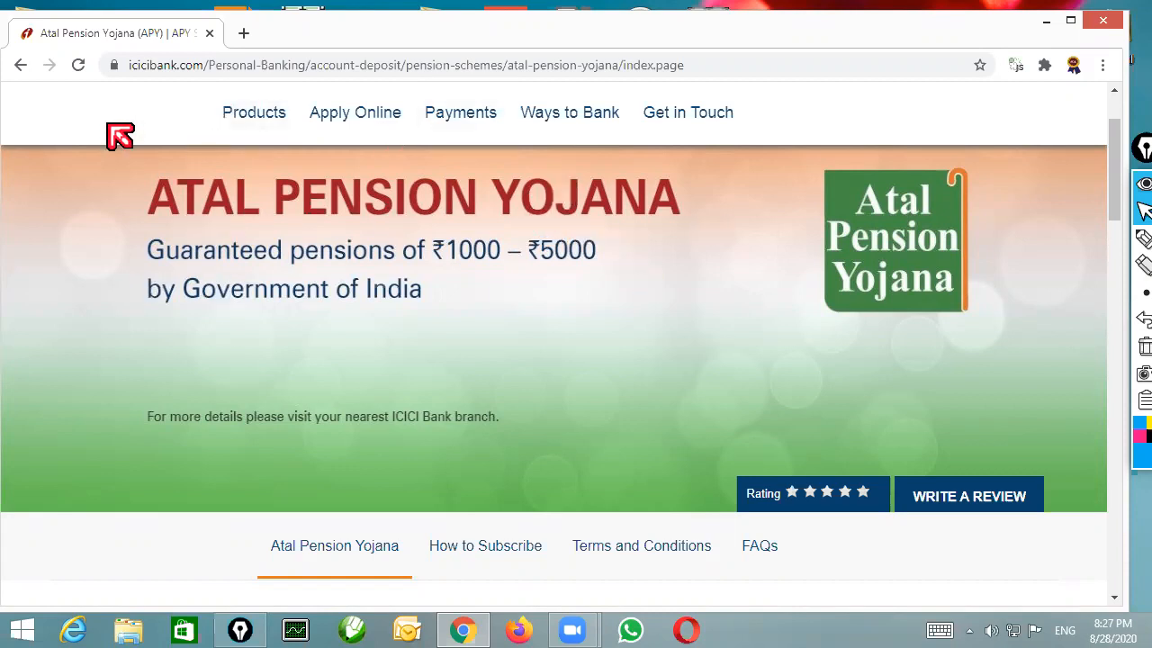
Return to the results, search Google for jeevan jyoti bima yojana and open the ICICI Bank result
click(20, 65)
drag(396, 113, 158, 120)
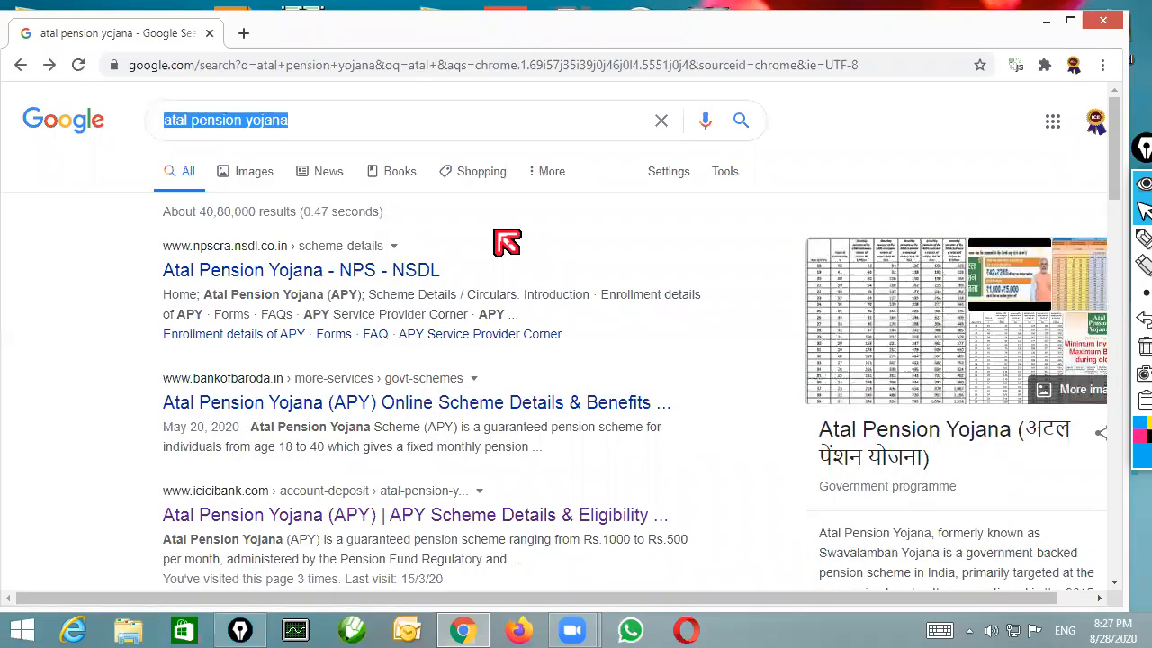
text(jeeva)
key(Down)
key(Down)
key(Down)
key(Down)
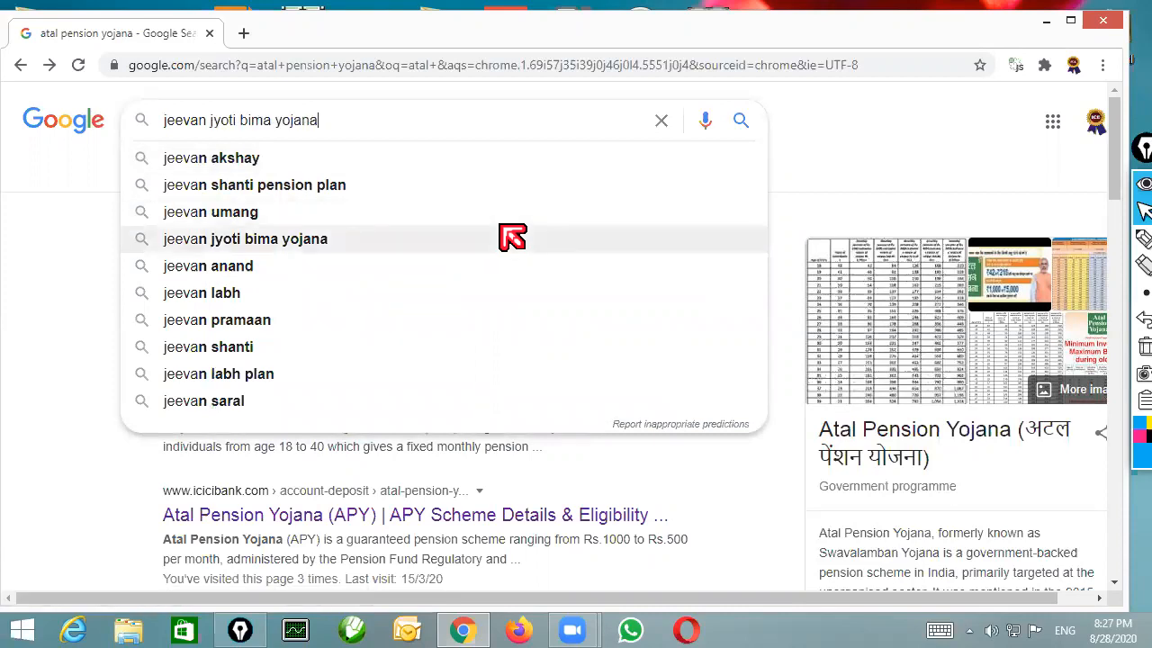
key(Return)
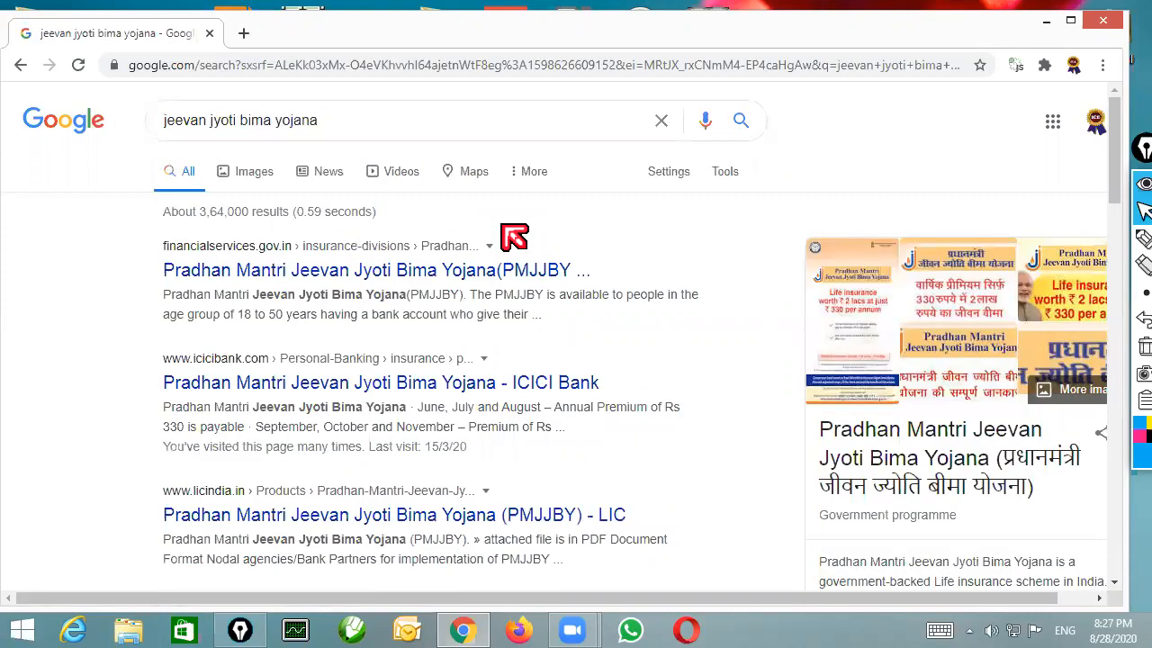
click(401, 388)
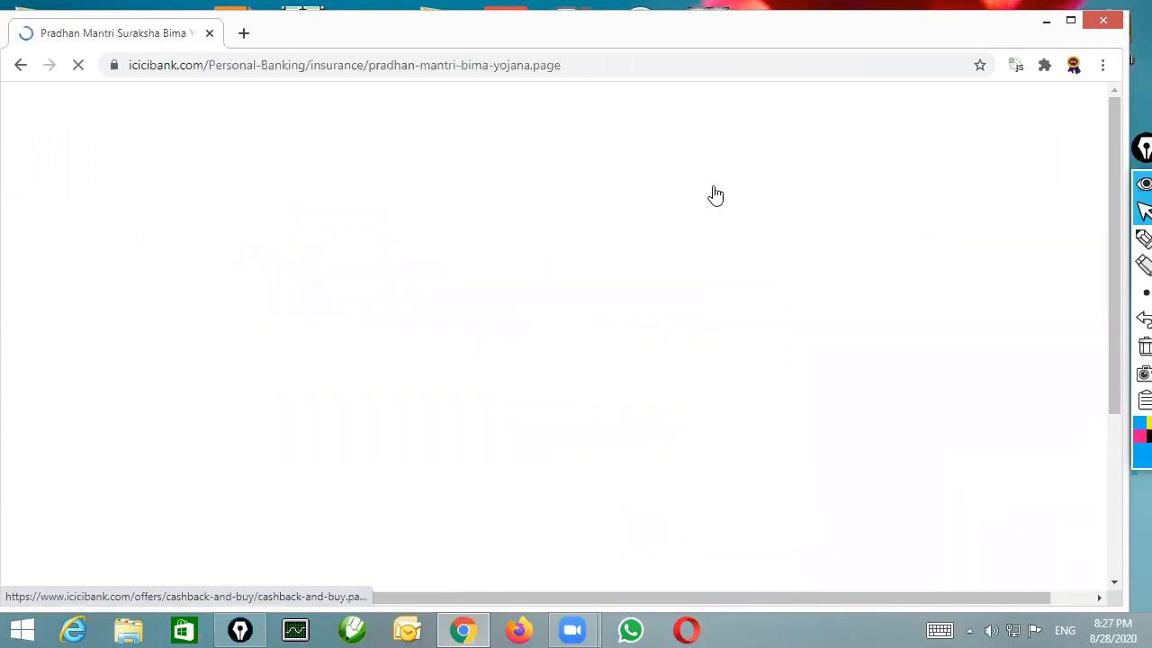
Examine the Pradhan Mantri Jeevan Jyoti Bima Yojana highlights, marking the minimum age in the eligibility text, and dismiss the health insurance pop-up
scroll(771, 321, down, 3)
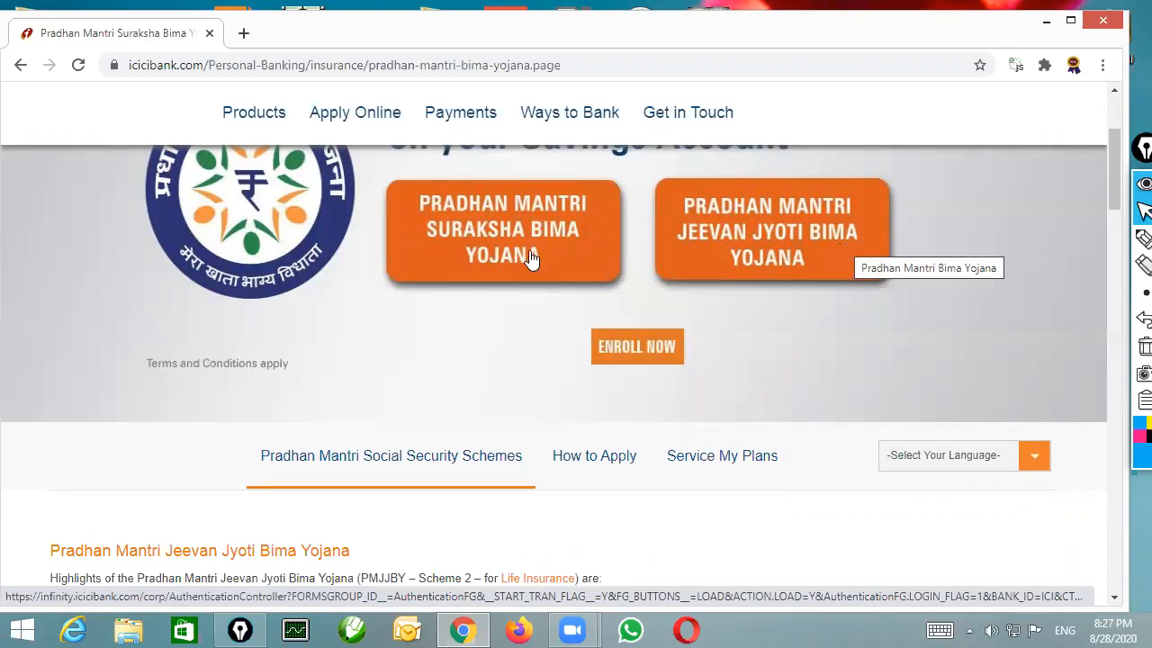
scroll(531, 258, down, 5)
scroll(540, 261, up, 4)
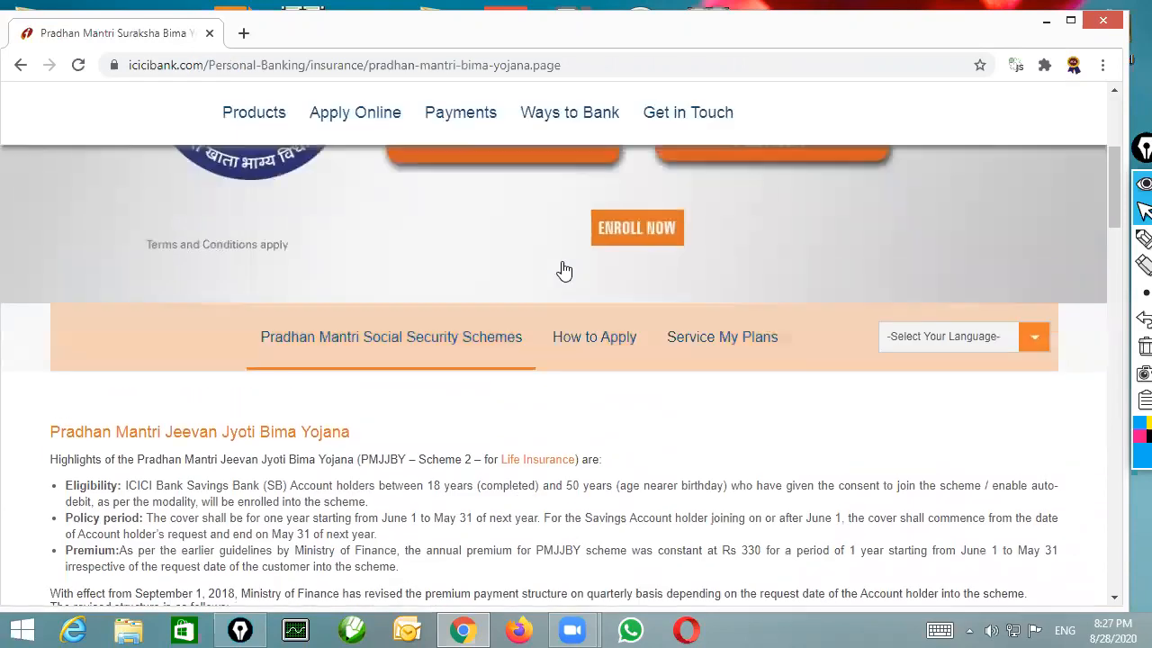
scroll(563, 271, down, 2)
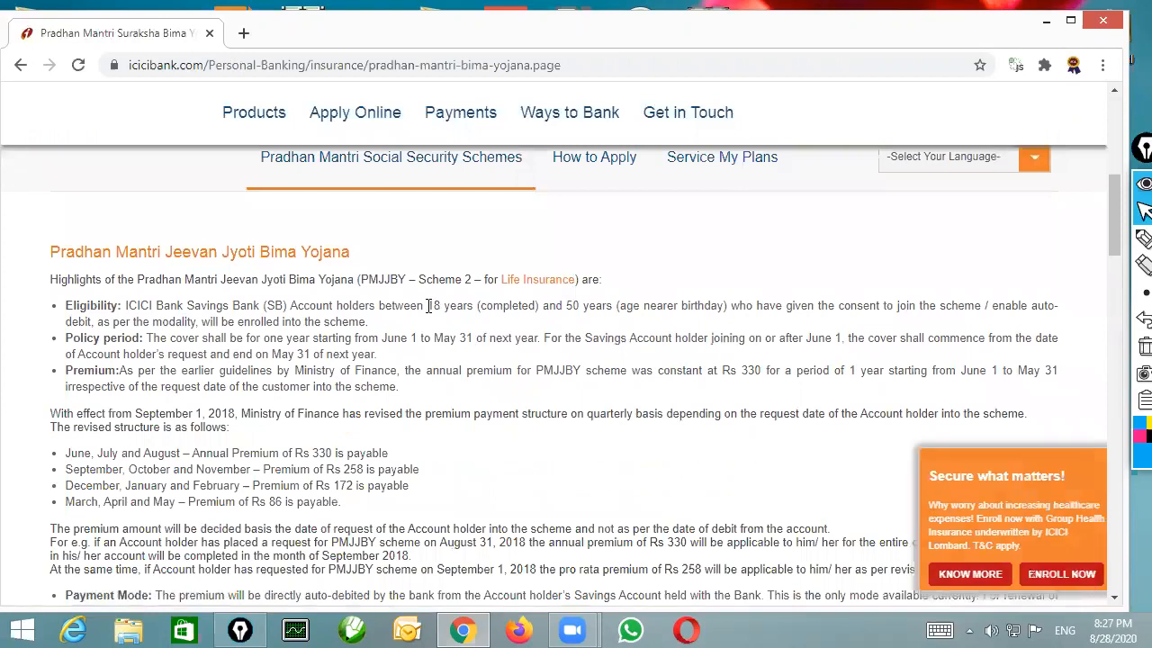
drag(428, 306, 510, 306)
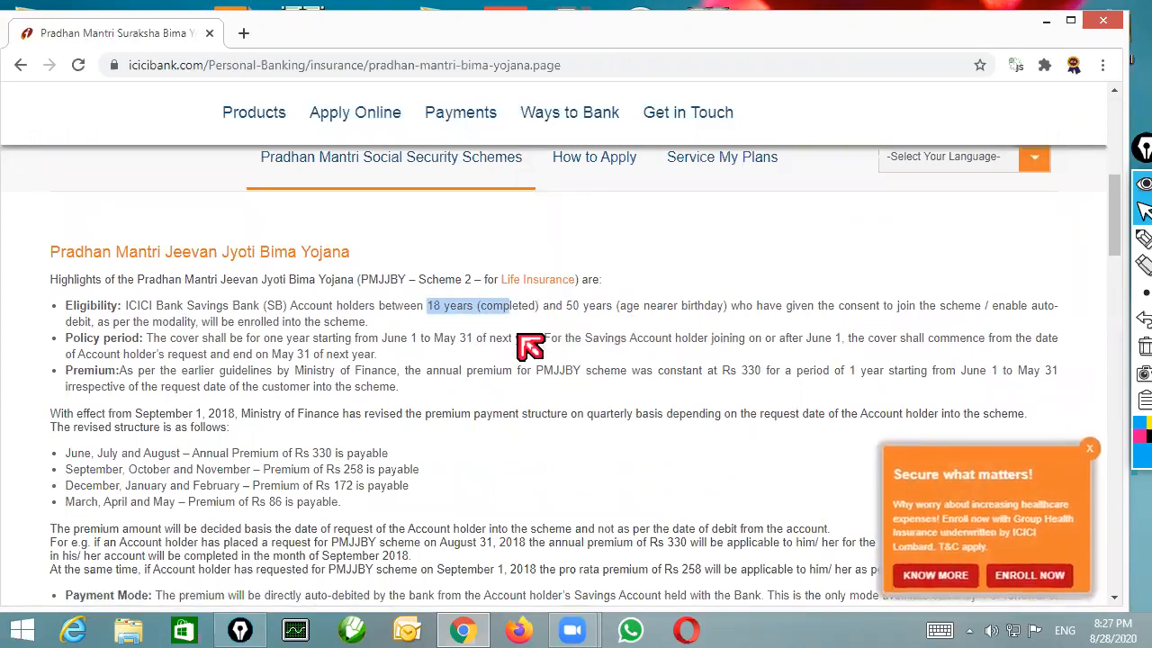
scroll(531, 345, down, 7)
scroll(540, 378, down, 1)
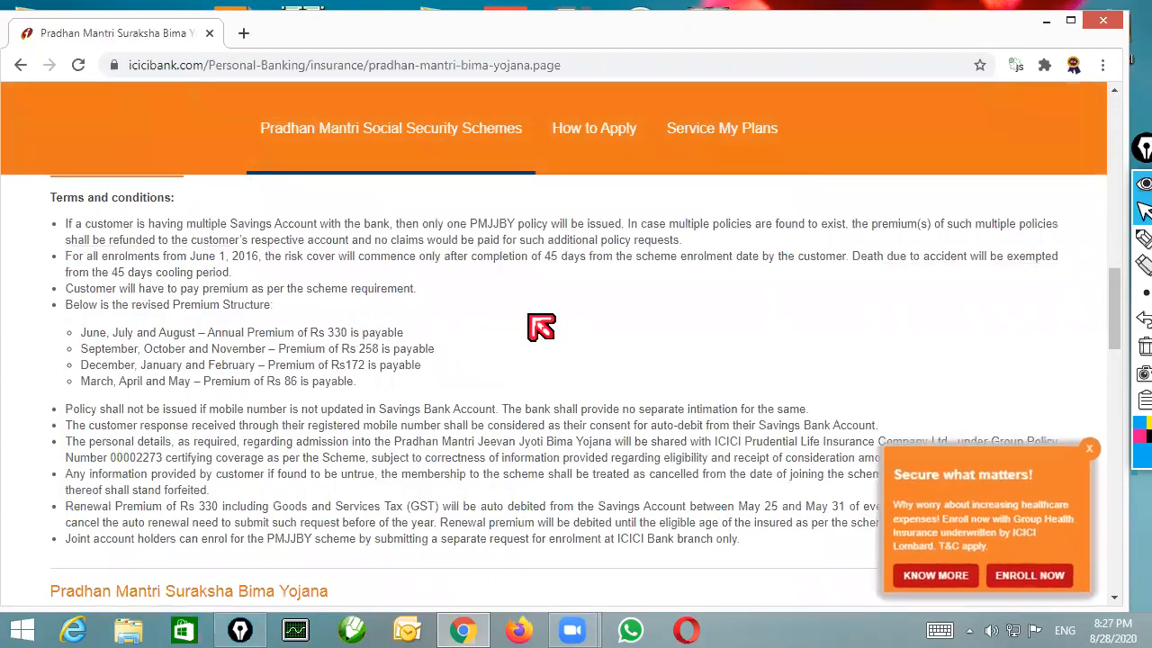
scroll(549, 335, up, 1)
scroll(552, 336, up, 5)
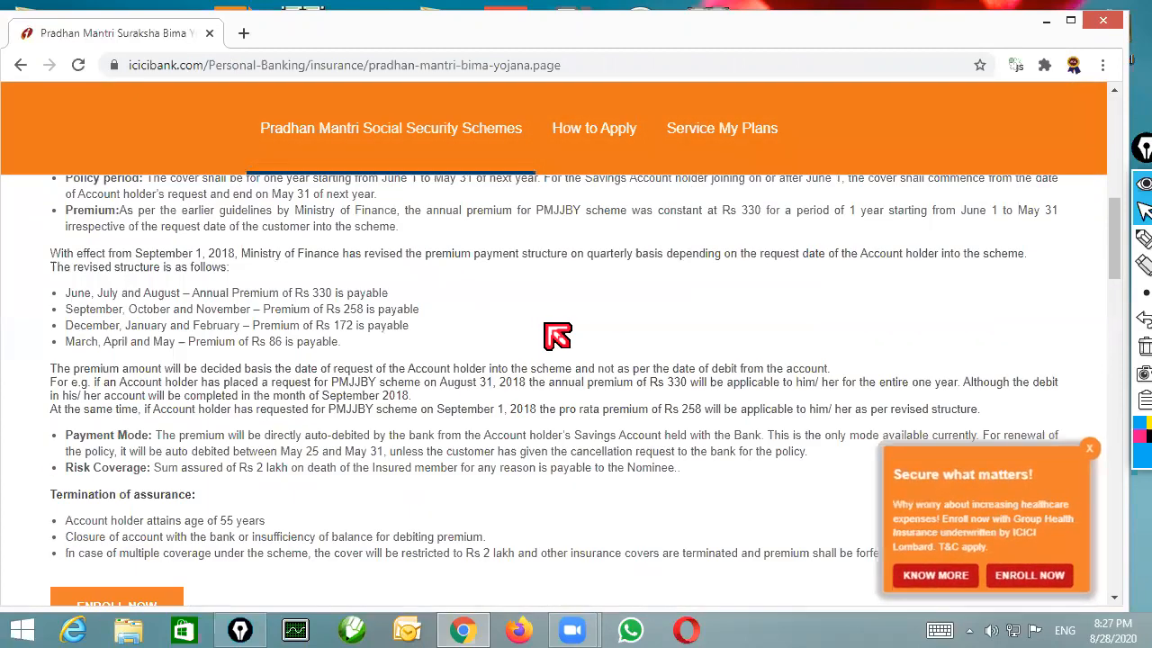
scroll(555, 335, up, 3)
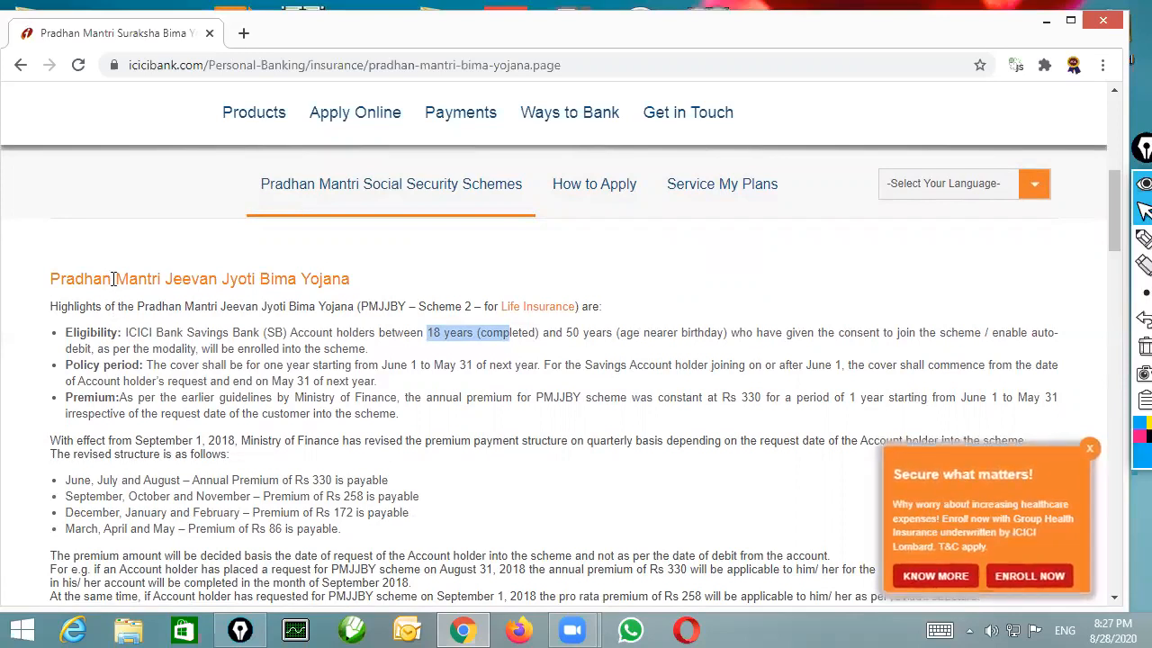
click(524, 353)
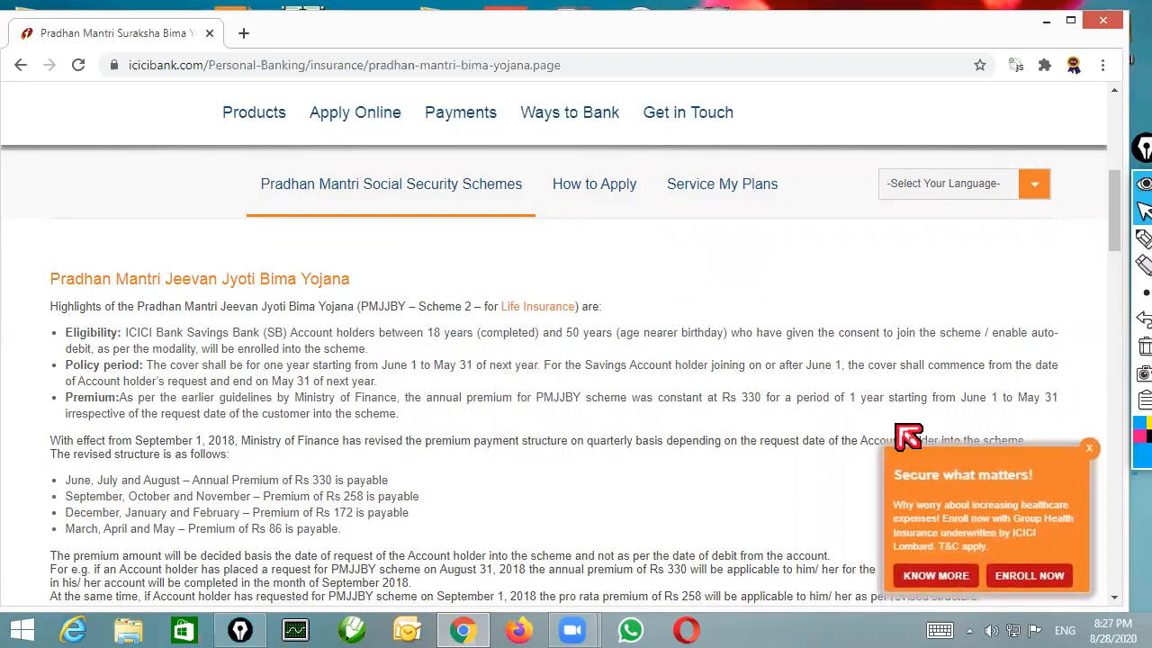
click(1086, 450)
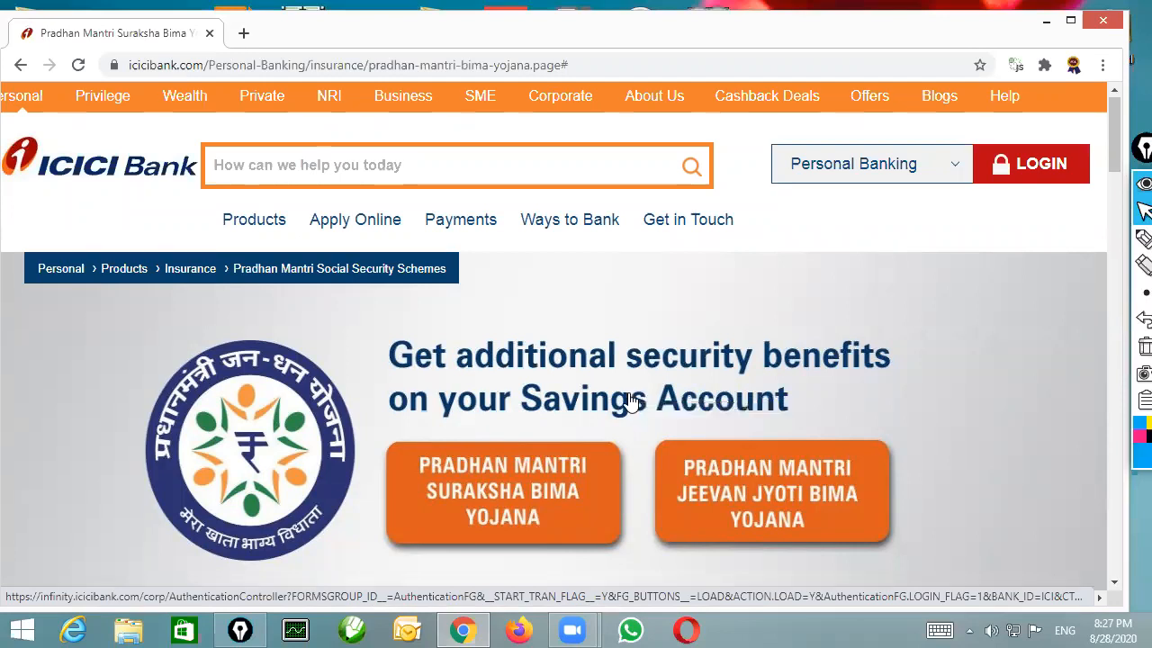
Examine the Jeevan Jyoti terms and the Suraksha Bima Yojana benefits table, marking its Death row, and return to the page's beginning
scroll(633, 403, down, 5)
scroll(630, 396, down, 3)
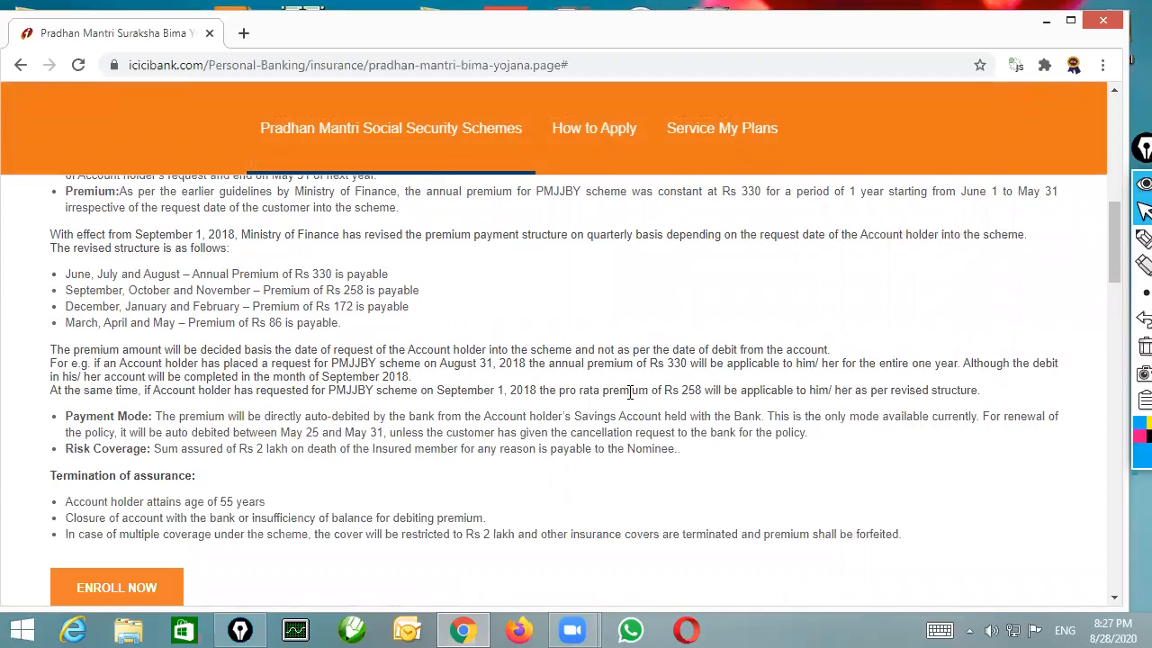
scroll(629, 392, down, 4)
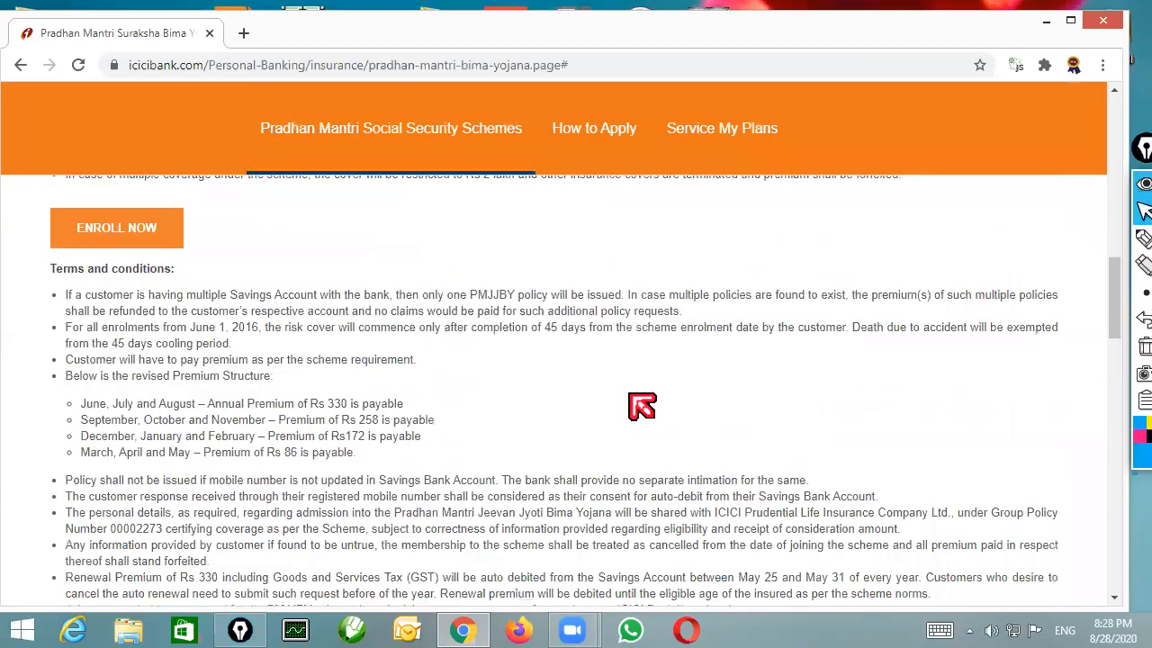
scroll(635, 400, down, 1)
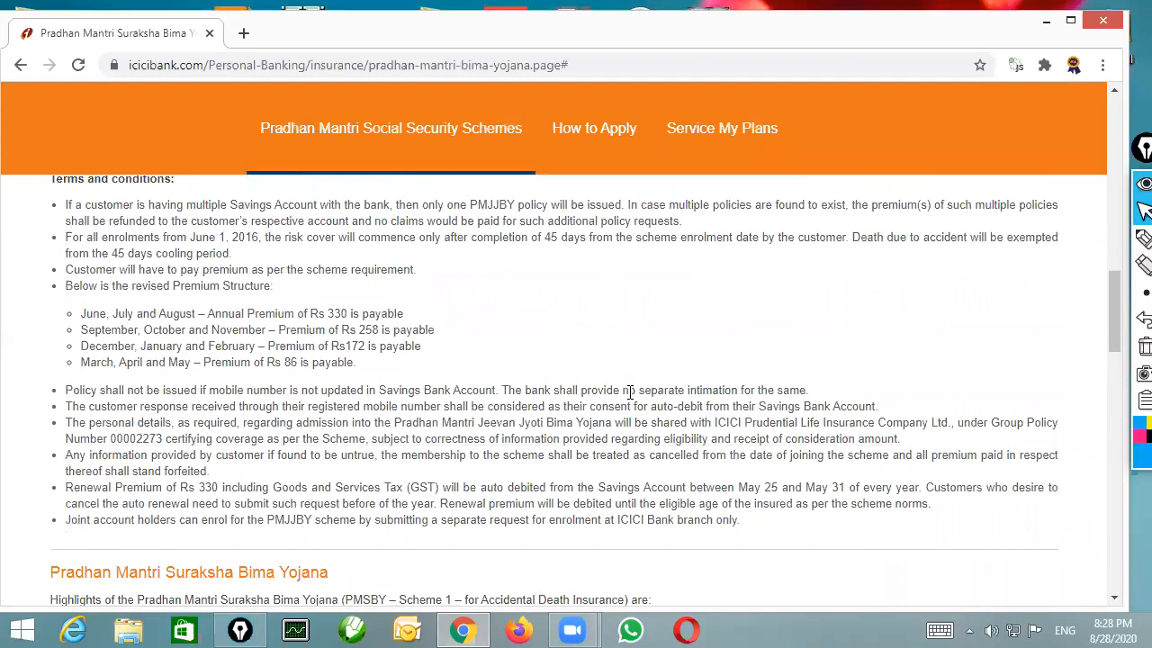
scroll(630, 392, down, 2)
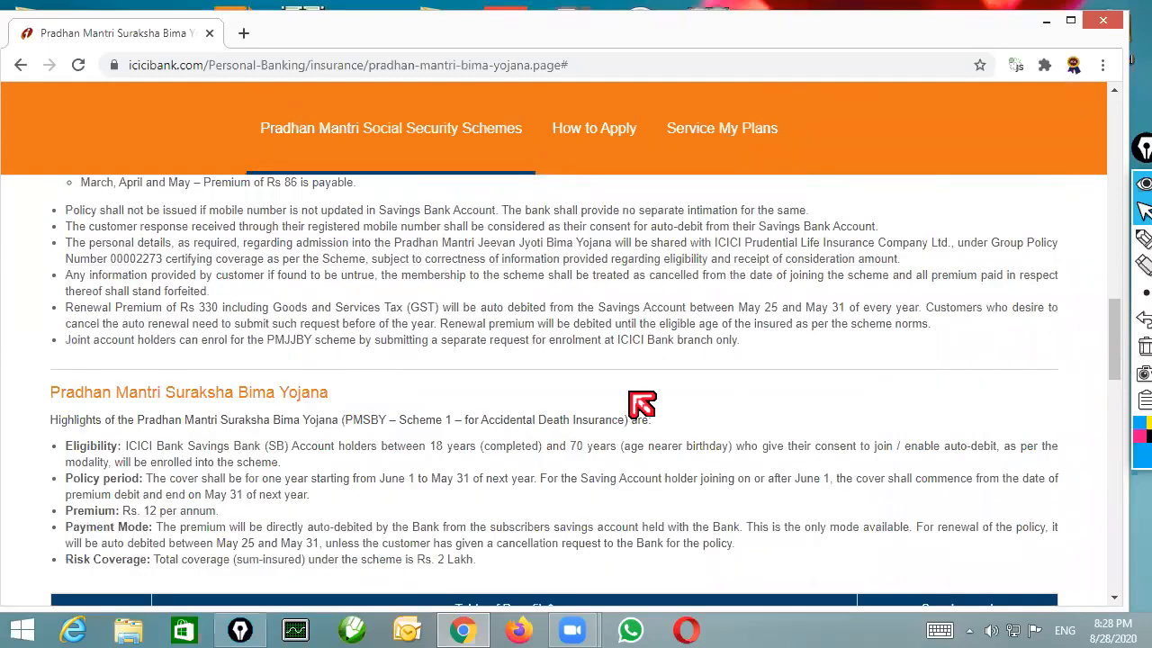
scroll(635, 398, down, 1)
scroll(630, 392, down, 3)
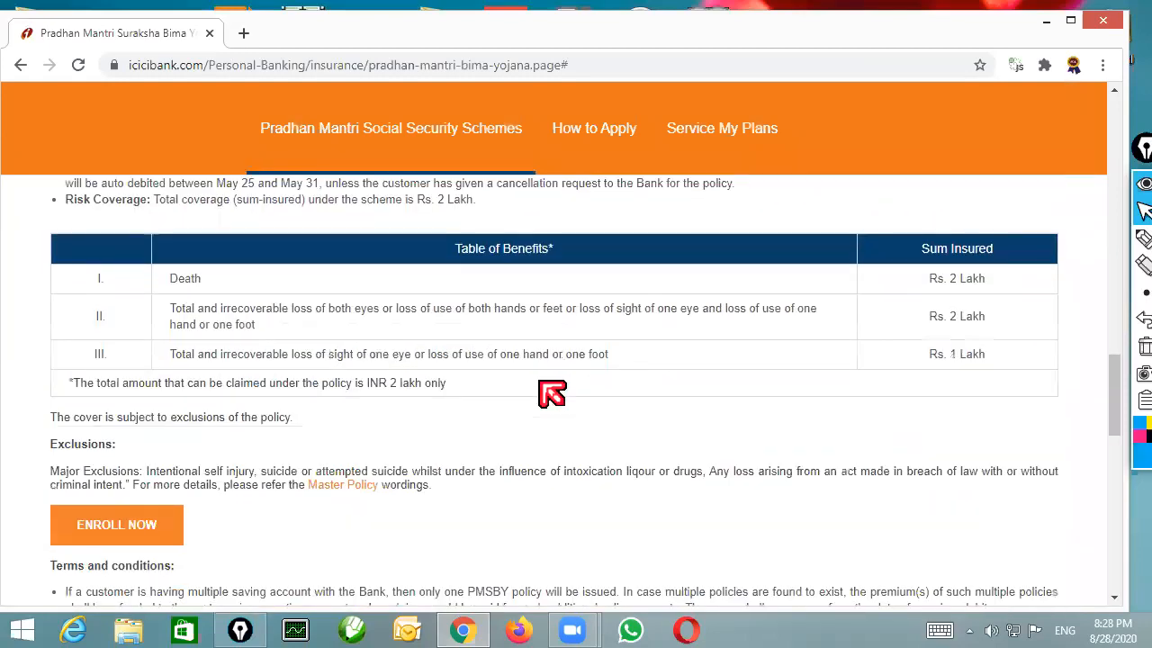
drag(201, 279, 985, 290)
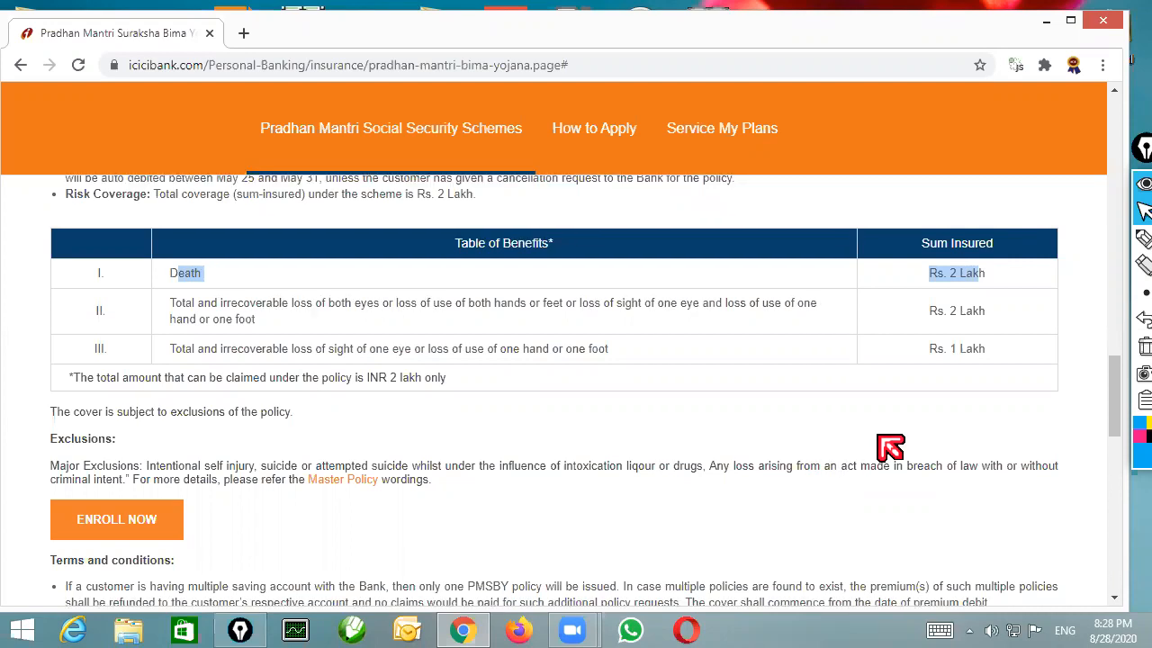
scroll(890, 447, down, 10)
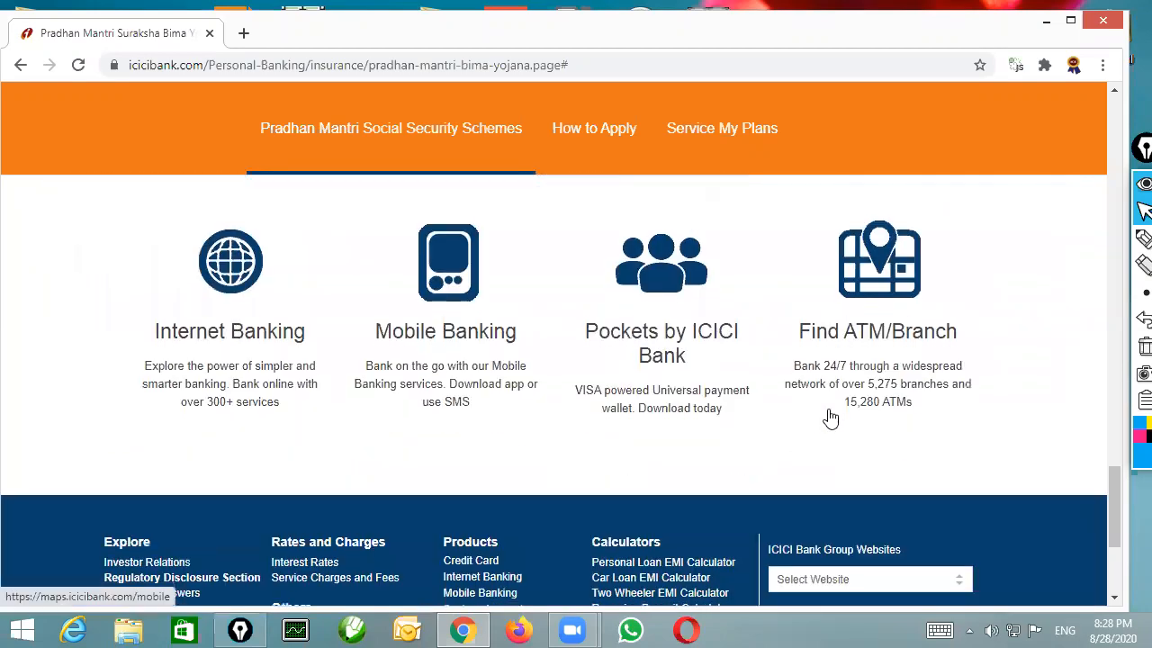
scroll(828, 416, up, 8)
scroll(716, 408, up, 15)
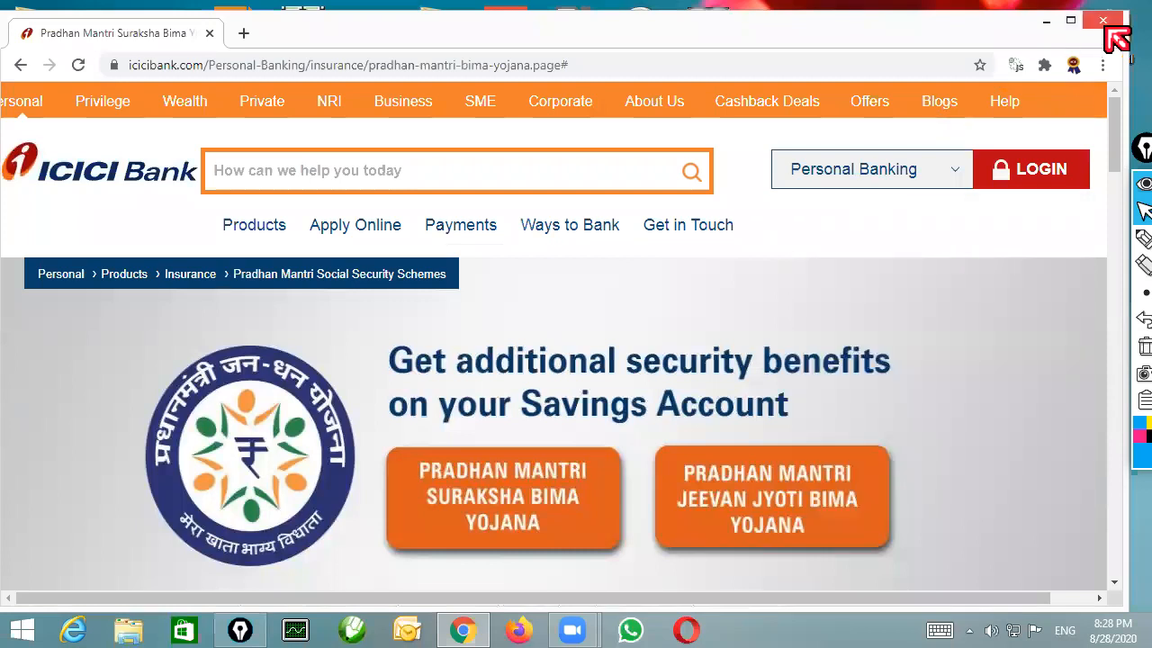
Close the browser to return to the desktop and move the annotation toolbar fully into view
key(super+d)
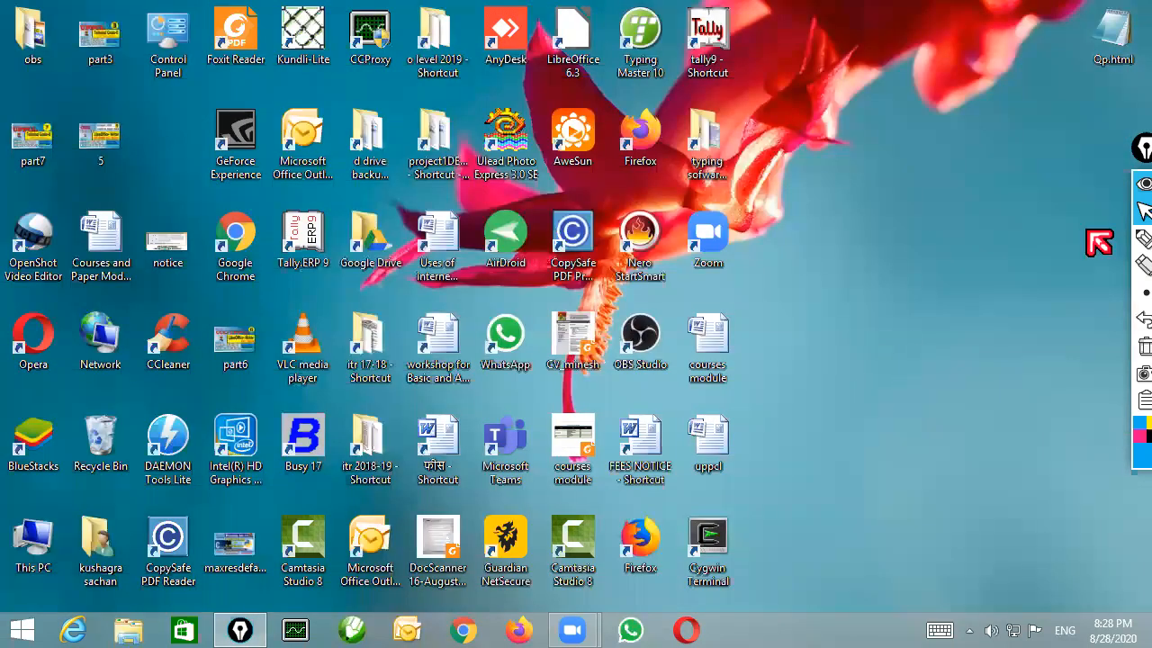
drag(1131, 154, 1112, 163)
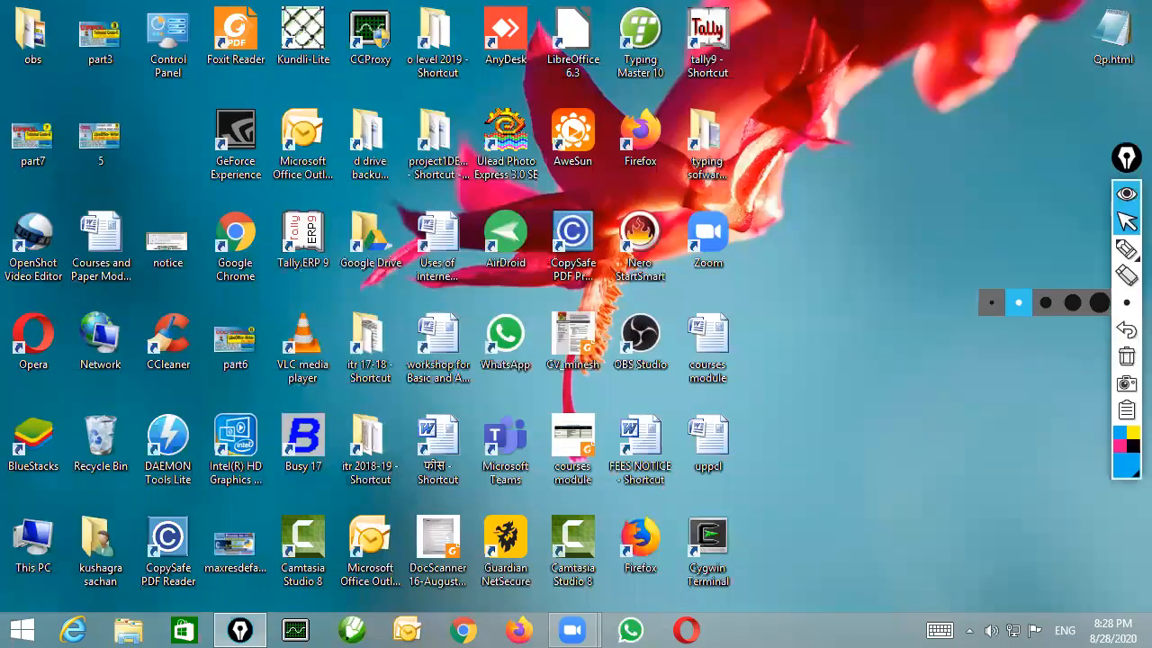